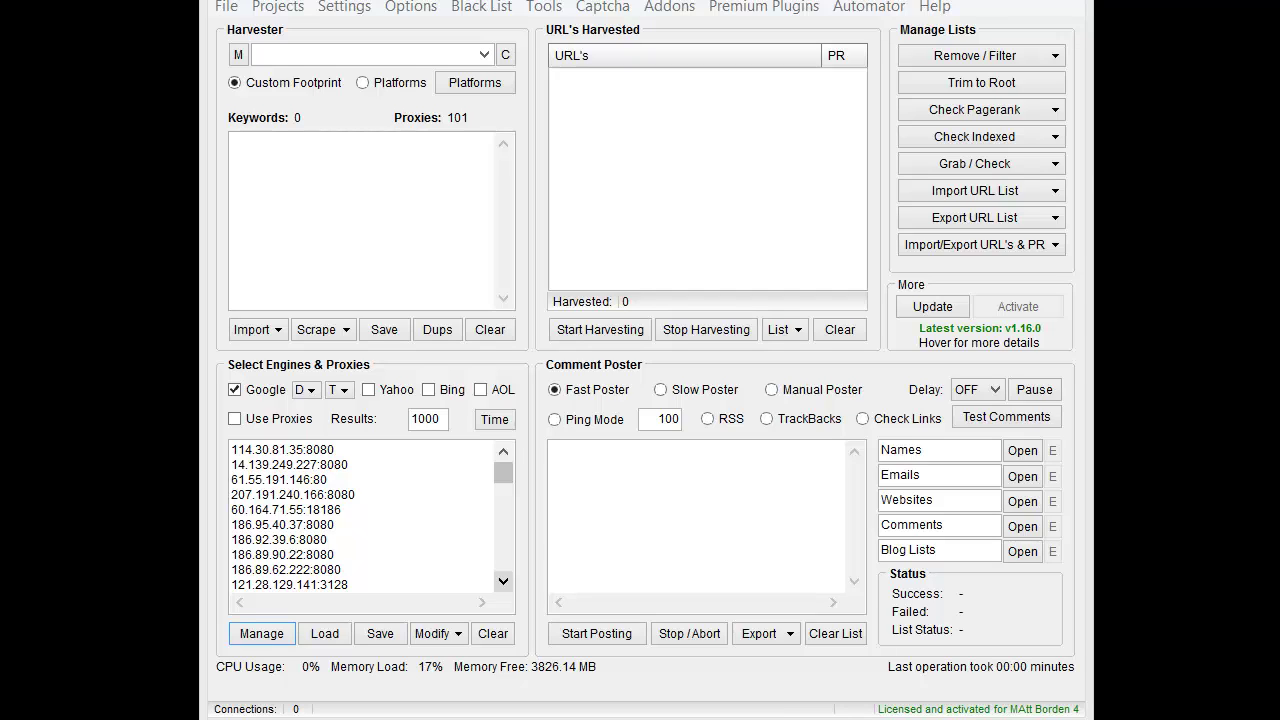
# Open the proxy manager's black/white list editor and place the cursor in the whitelist.
pyautogui.click(258, 633)
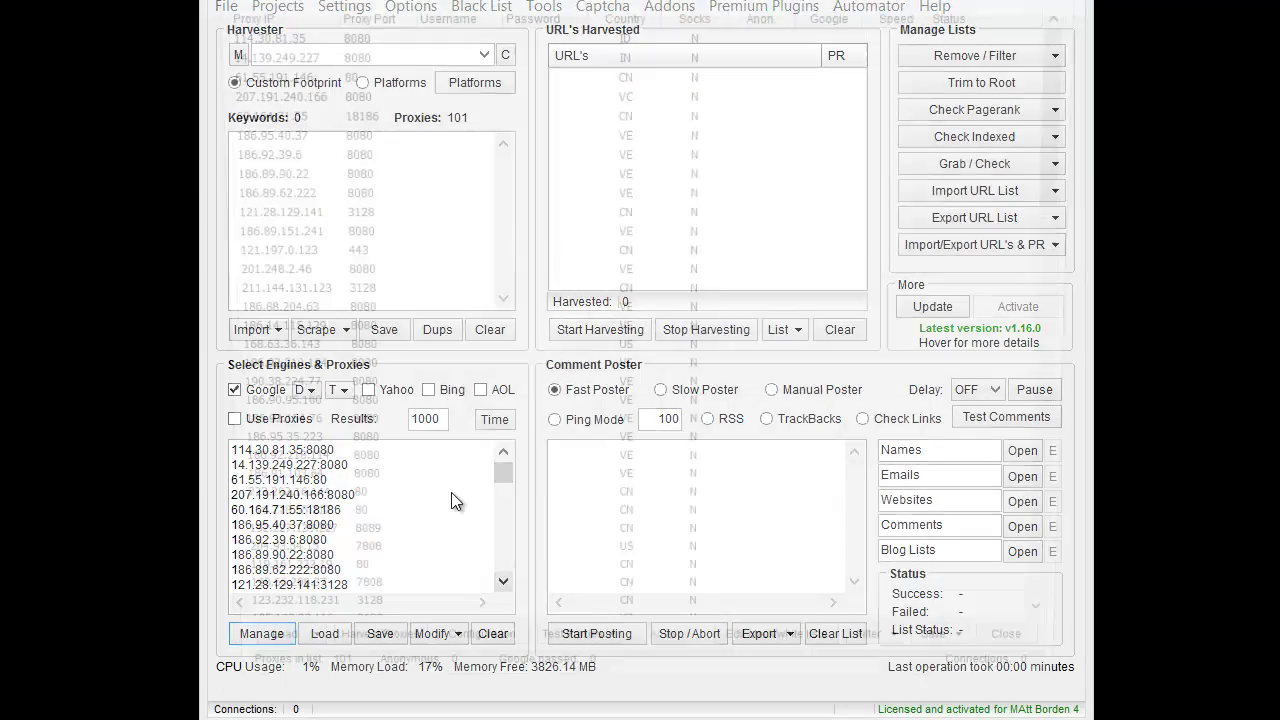
pyautogui.click(771, 671)
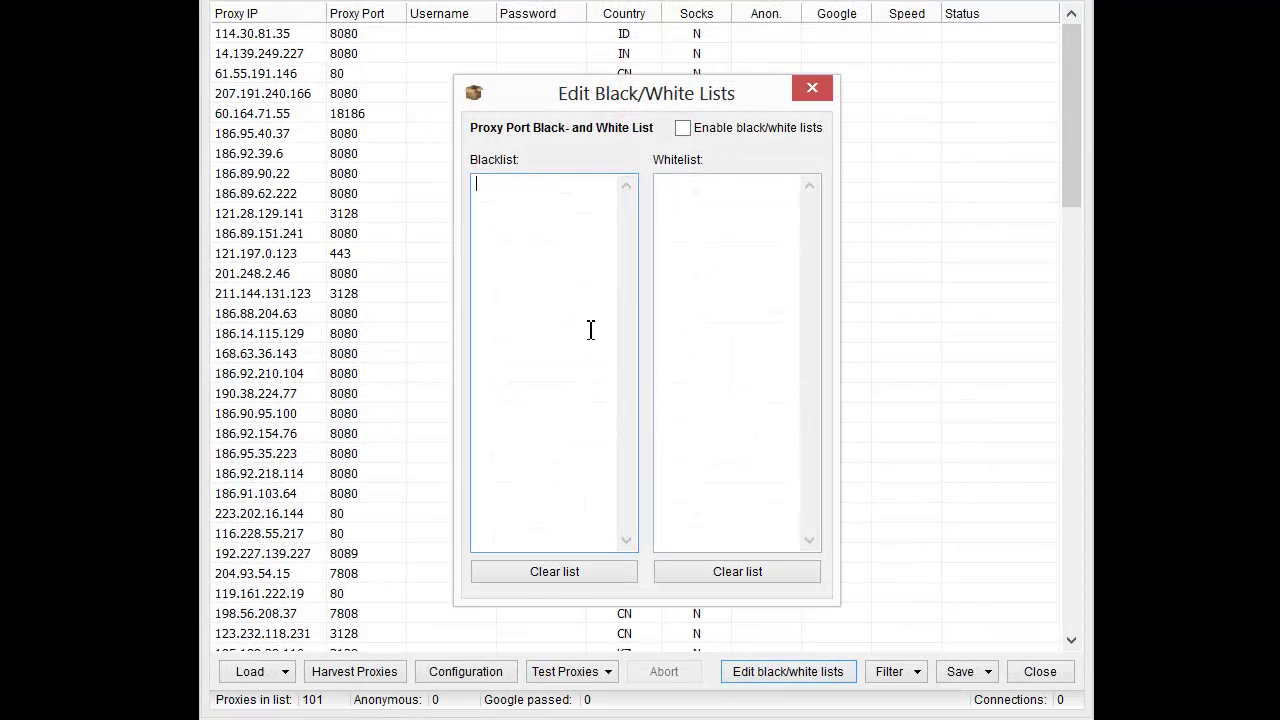
pyautogui.click(765, 267)
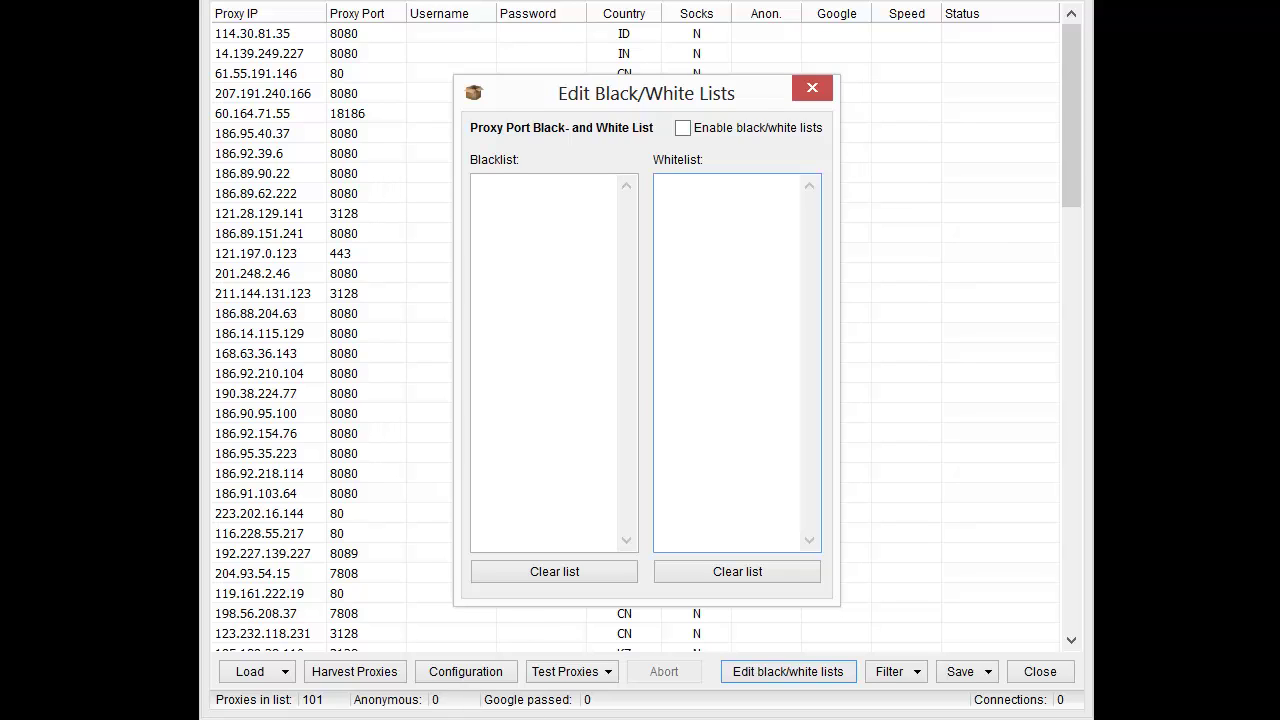
# Switch to Notepad, copy the ports 80, 8080, 3128, 443 and 8118, and close the file without saving.
pyautogui.hotkey('alt', 'Tab')
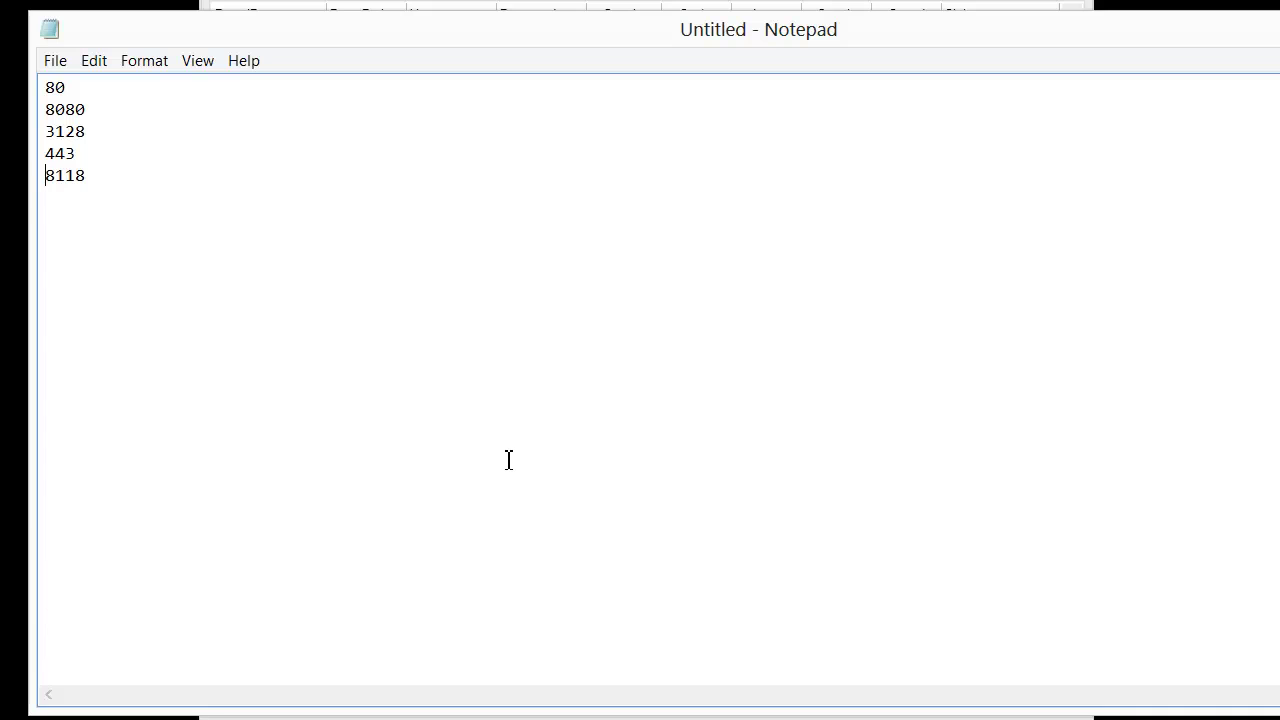
pyautogui.moveTo(263, 389); pyautogui.dragTo(49, 57)
pyautogui.hotkey('ctrl', 'c')
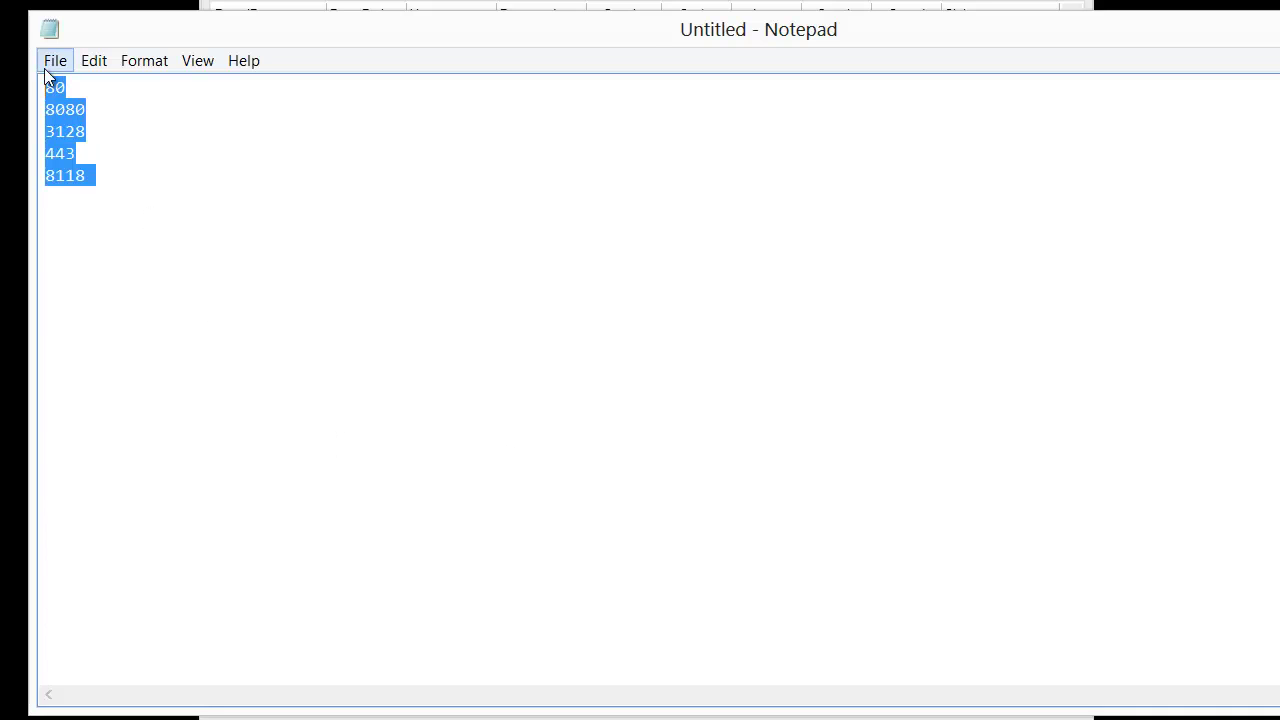
pyautogui.hotkey('alt', 'F4')
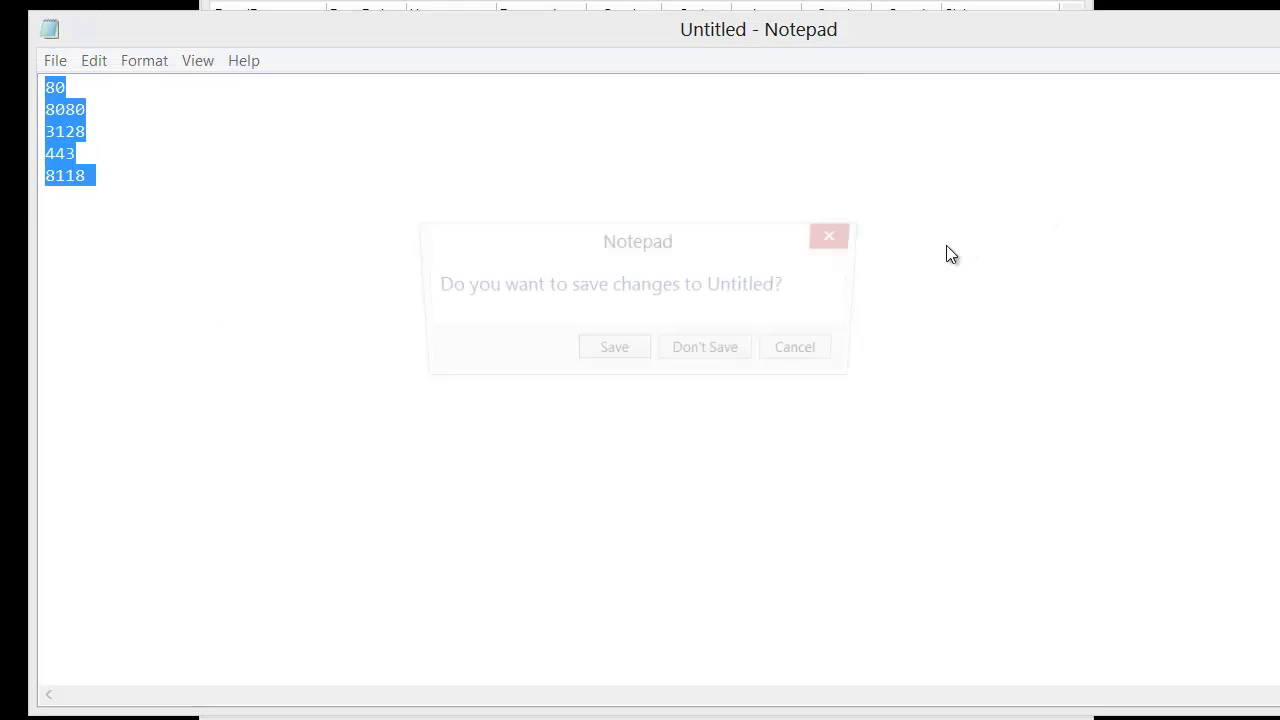
pyautogui.click(710, 353)
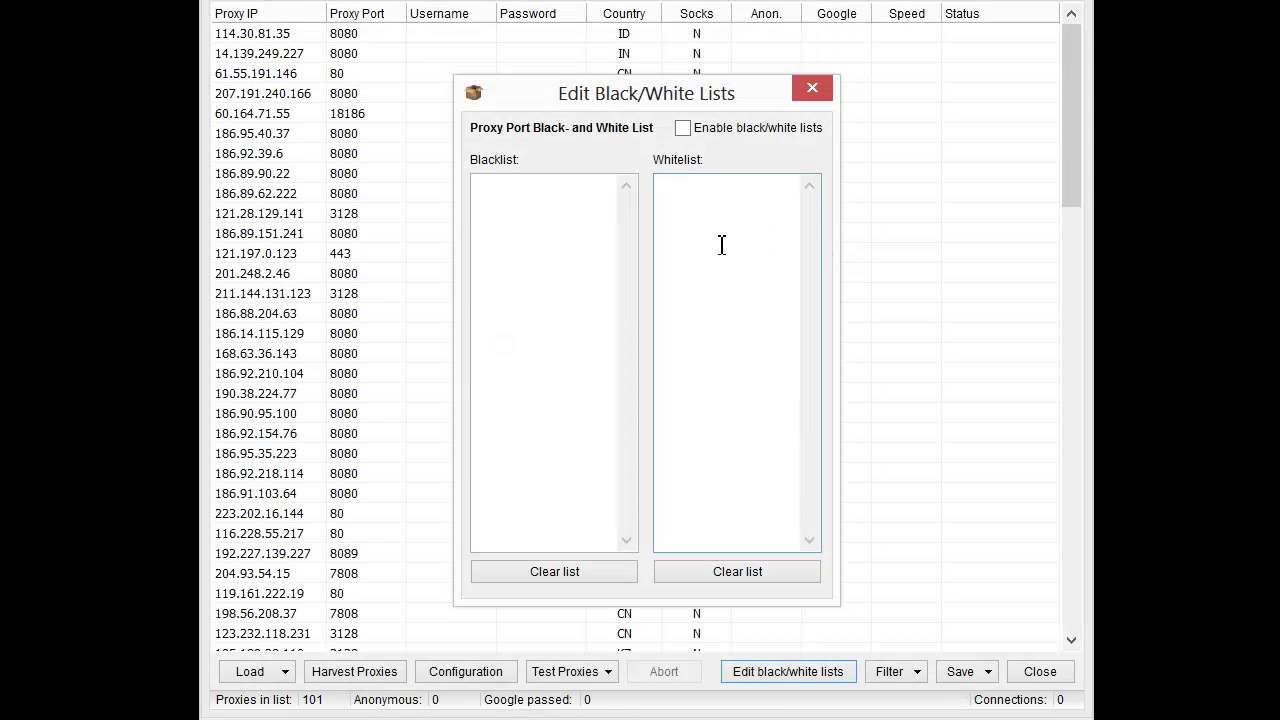
# Paste the ports 80, 8080, 3128, 443 and 8118 into the whitelist, enable the black/white lists and close the editor.
pyautogui.hotkey('ctrl', 'v')
pyautogui.click(682, 128)
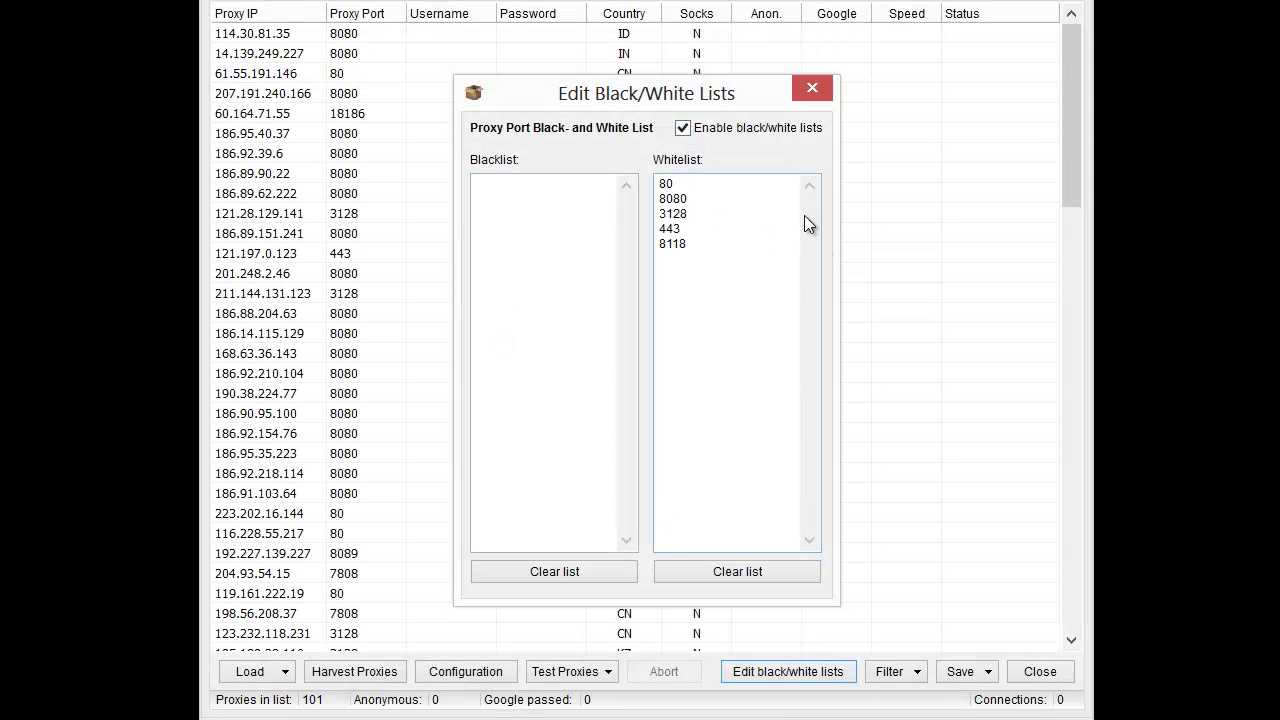
pyautogui.click(826, 96)
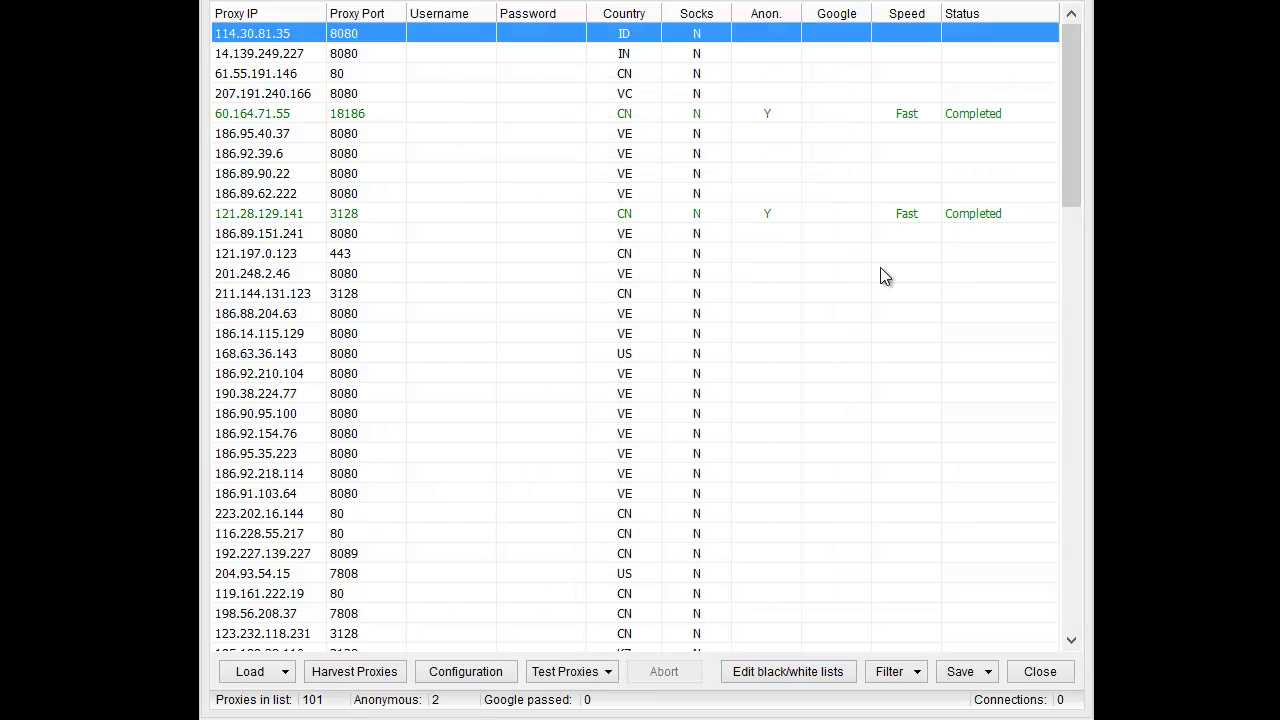
# Examine the available proxy sources and their selection in the Proxy Harvester, leaving it without harvesting.
pyautogui.click(357, 679)
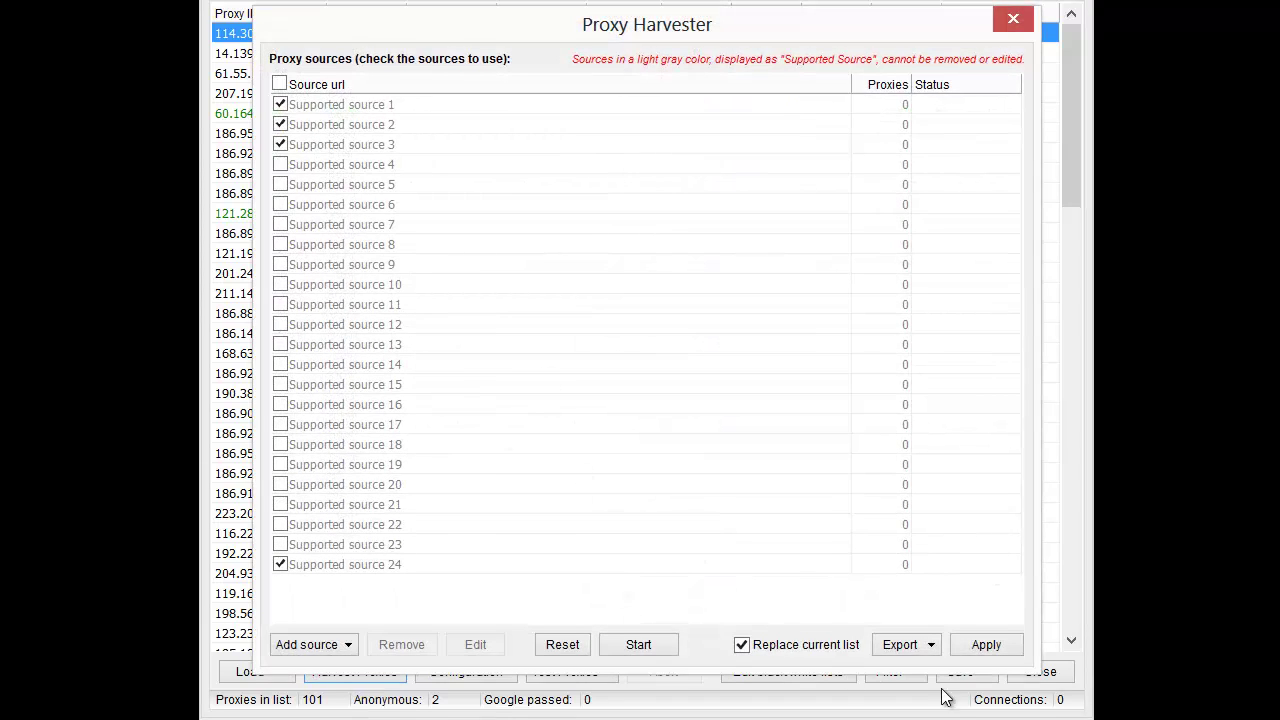
pyautogui.click(1019, 24)
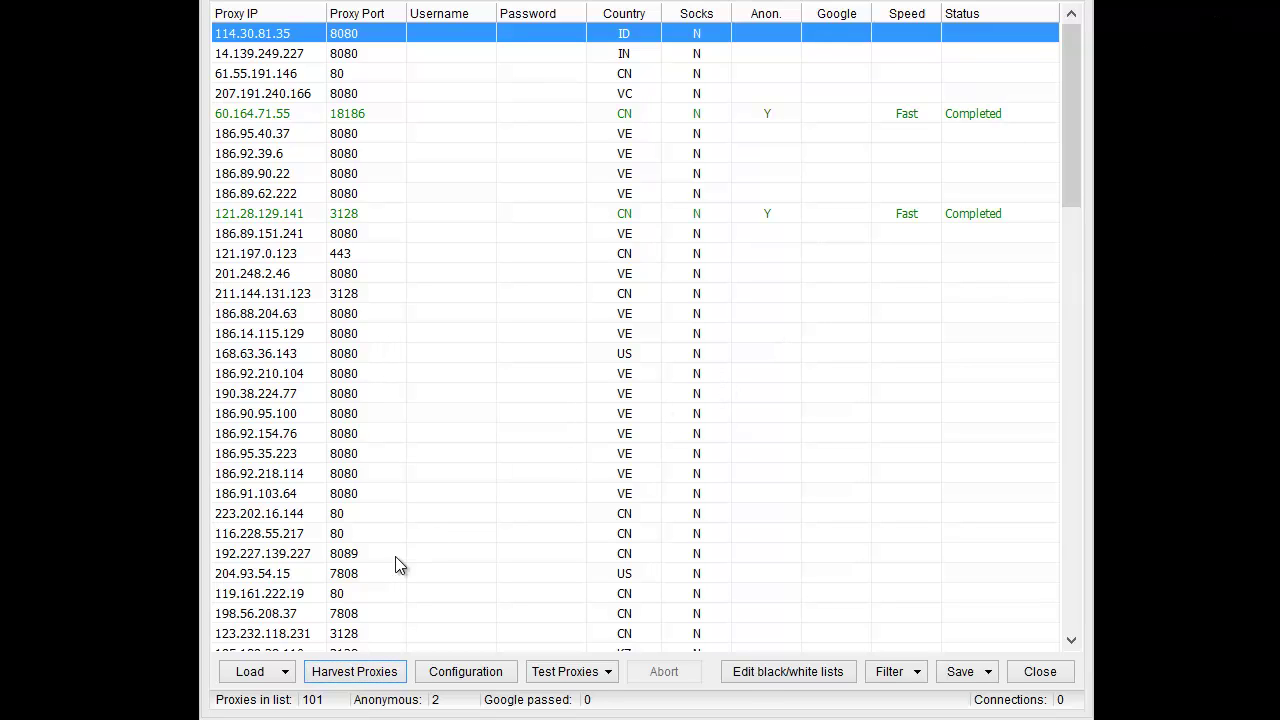
pyautogui.click(315, 676)
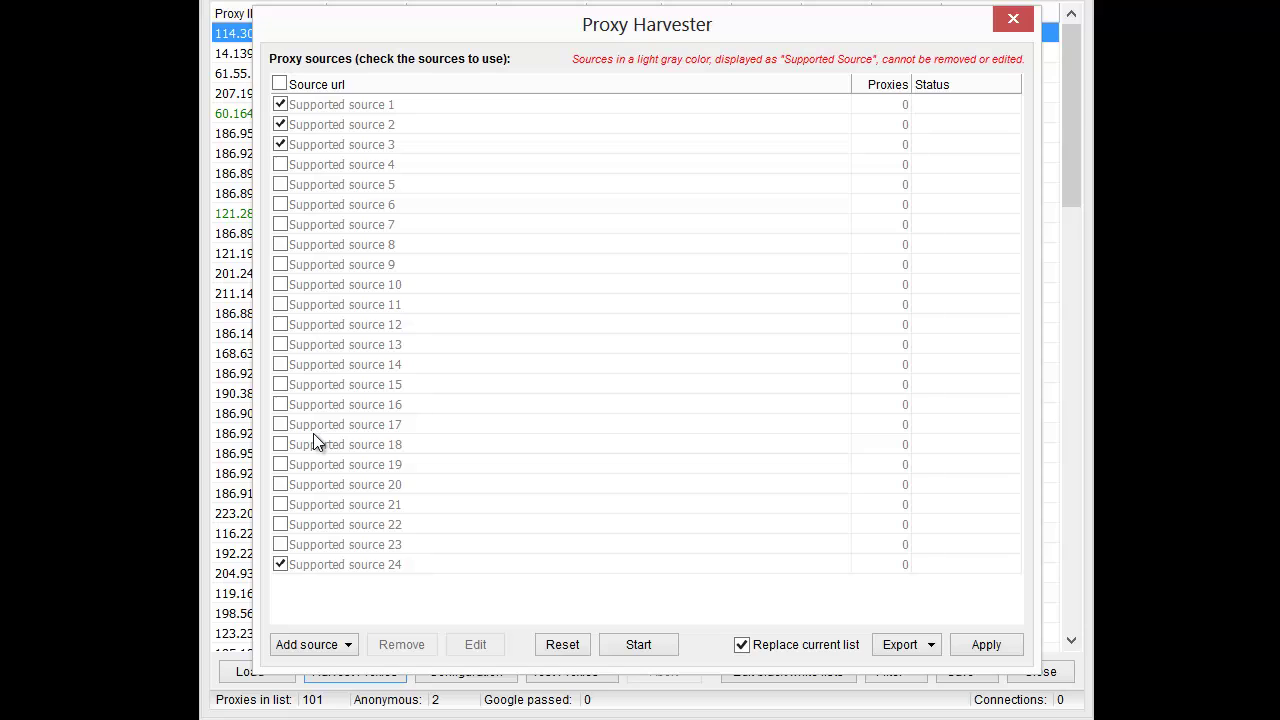
pyautogui.press('Escape')
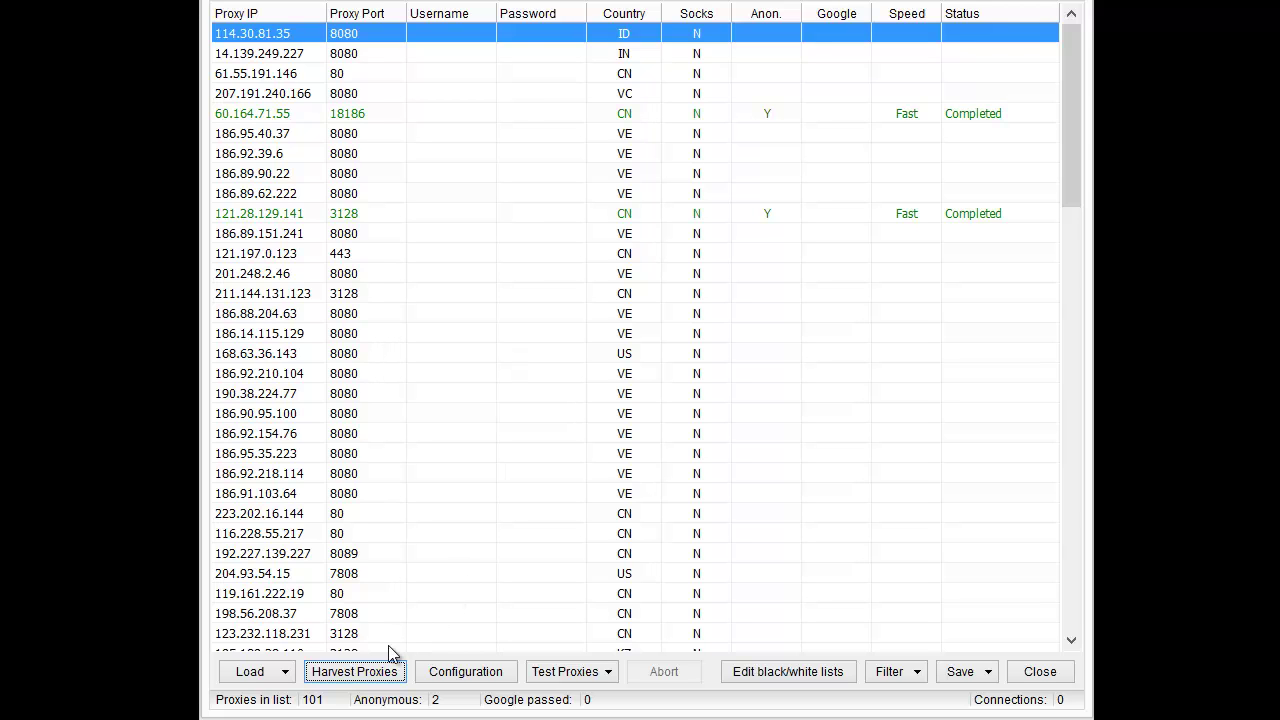
pyautogui.click(365, 671)
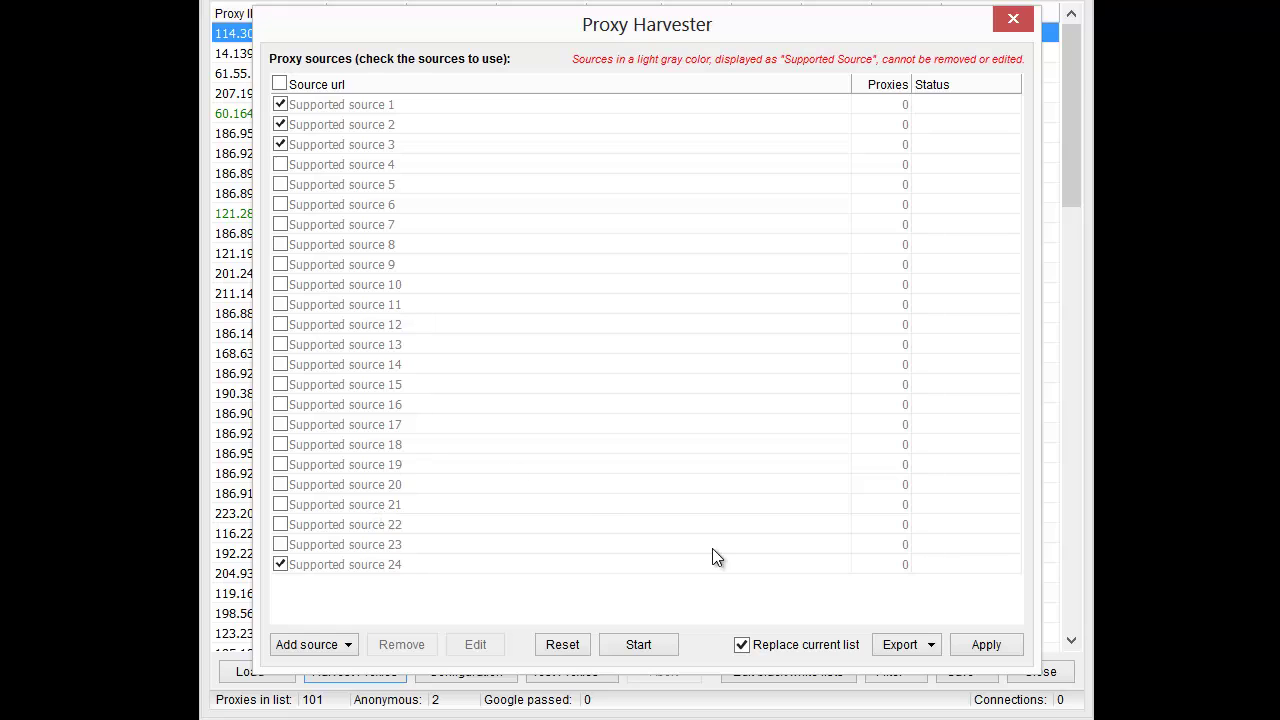
pyautogui.moveTo(682, 28); pyautogui.dragTo(592, 18)
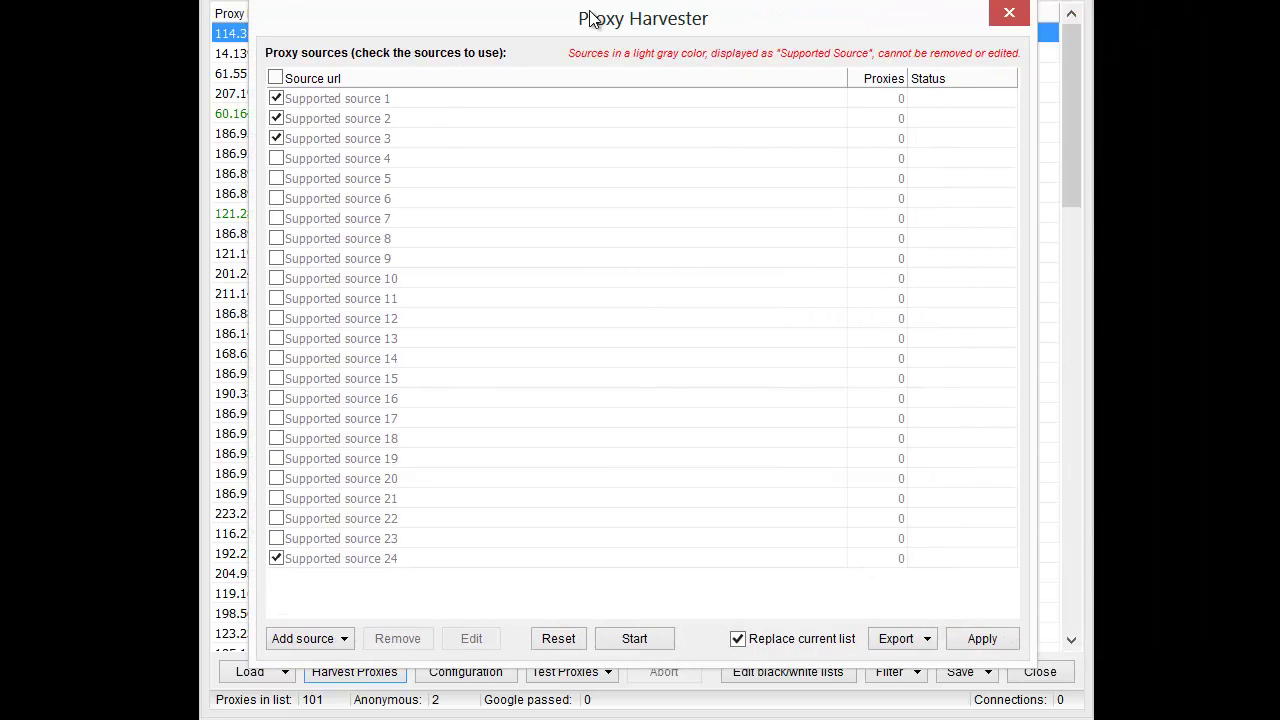
pyautogui.click(1009, 14)
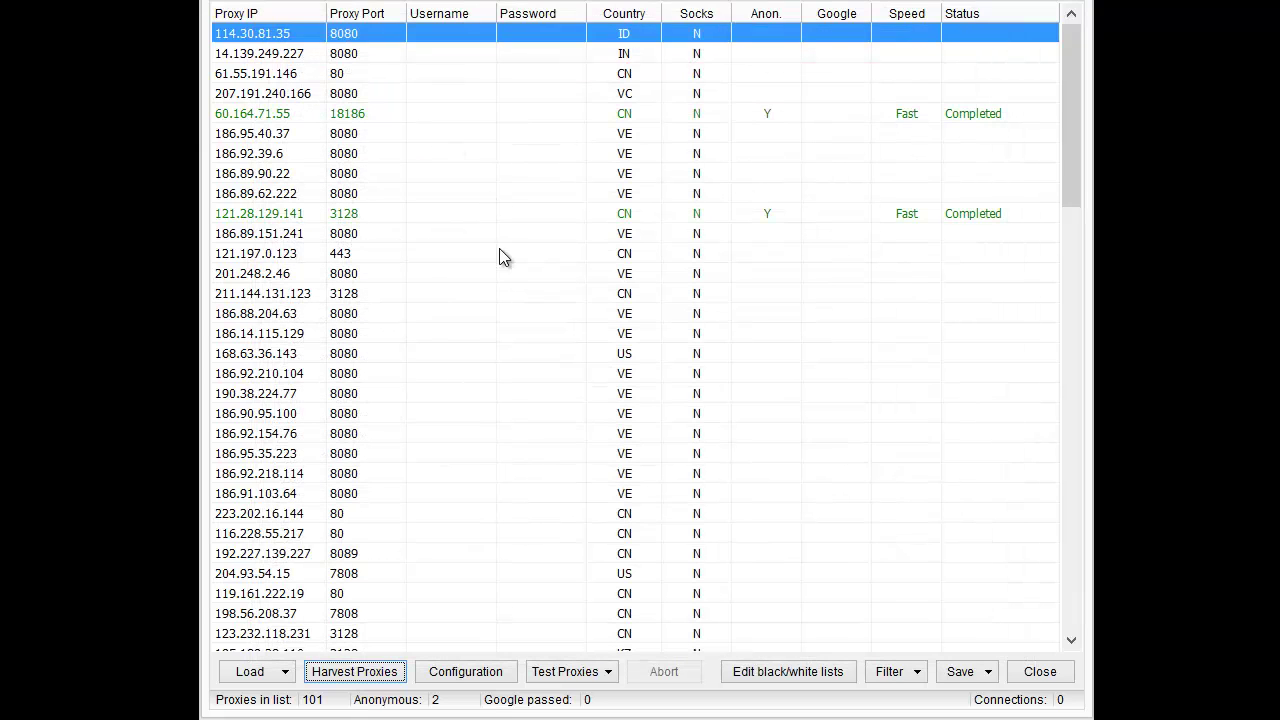
# Start testing the listed proxies, abort the test partway and close the proxy manager.
pyautogui.click(571, 672)
pyautogui.click(672, 697)
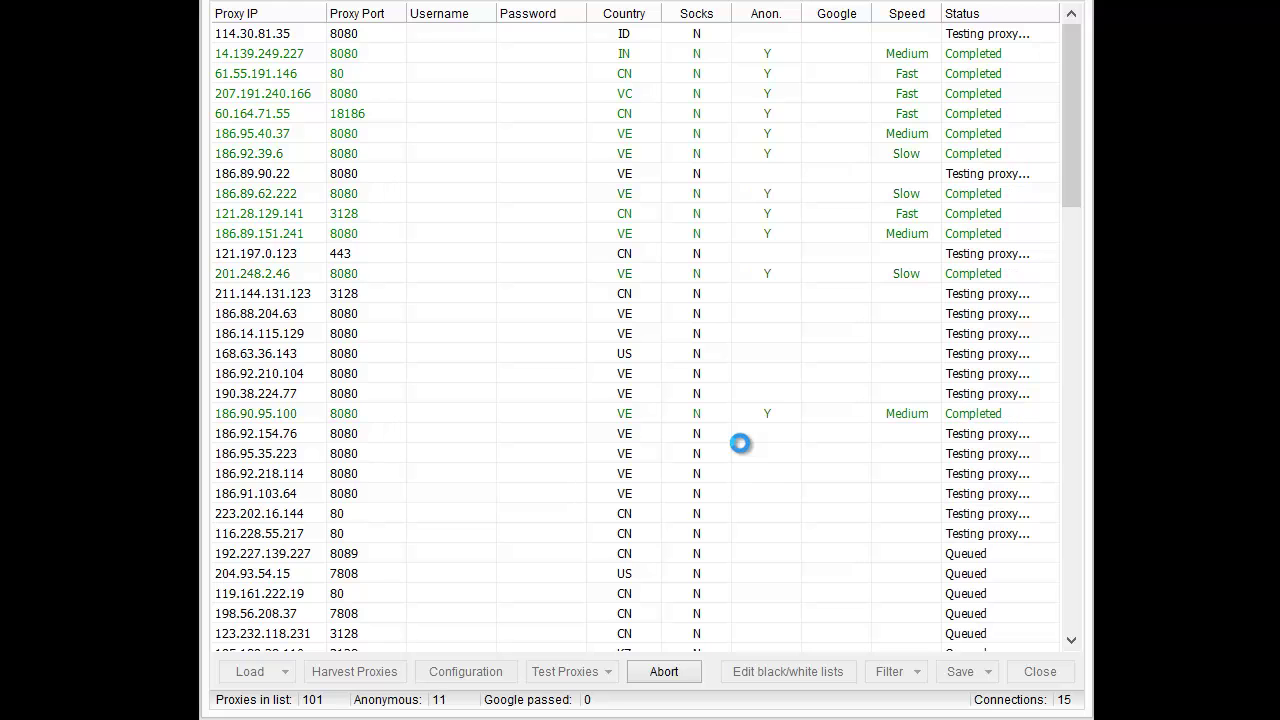
pyautogui.click(640, 672)
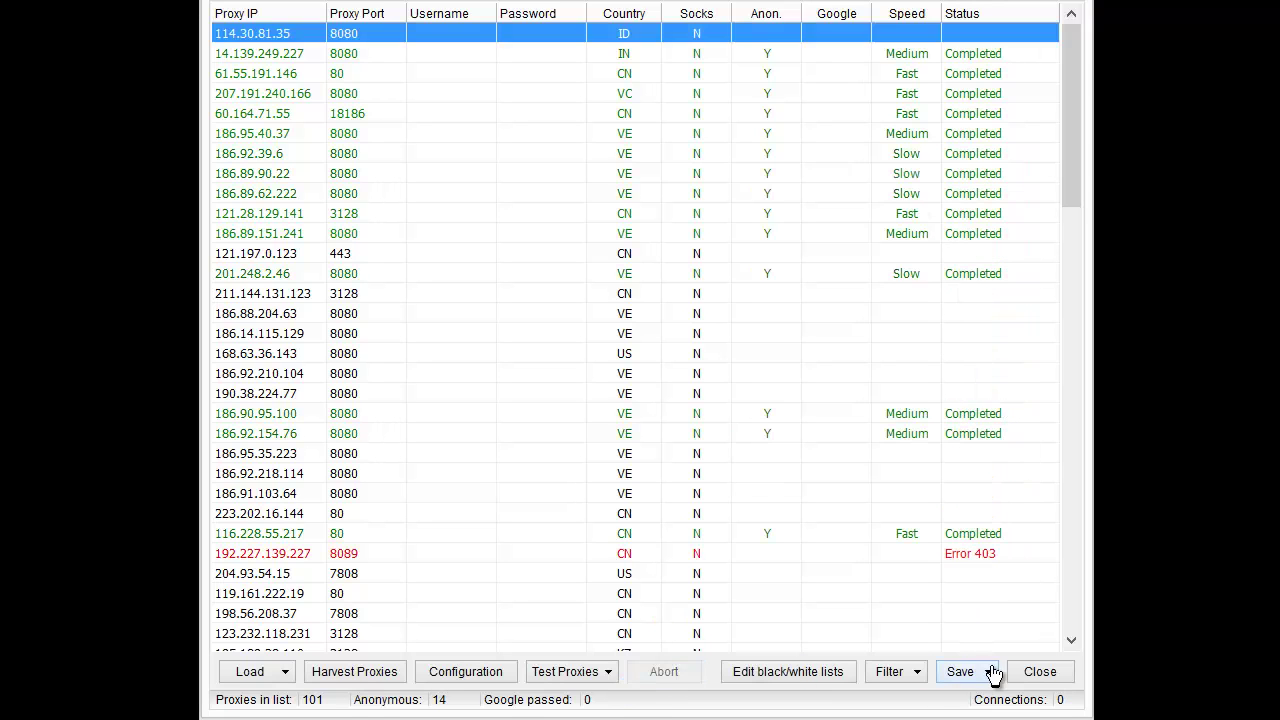
pyautogui.press('Escape')
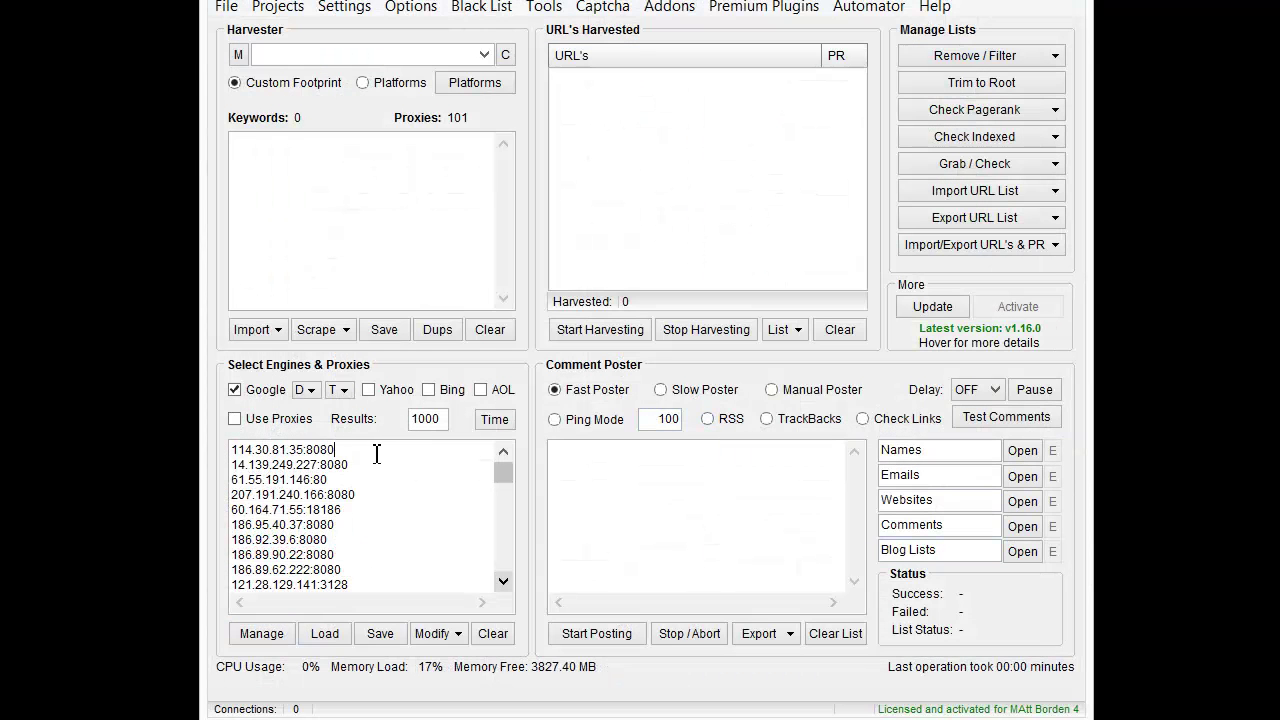
# Switch to the browser and search Google for the first listed proxy in quotes, "114.30.81.35:8080".
pyautogui.moveTo(377, 453); pyautogui.dragTo(209, 430)
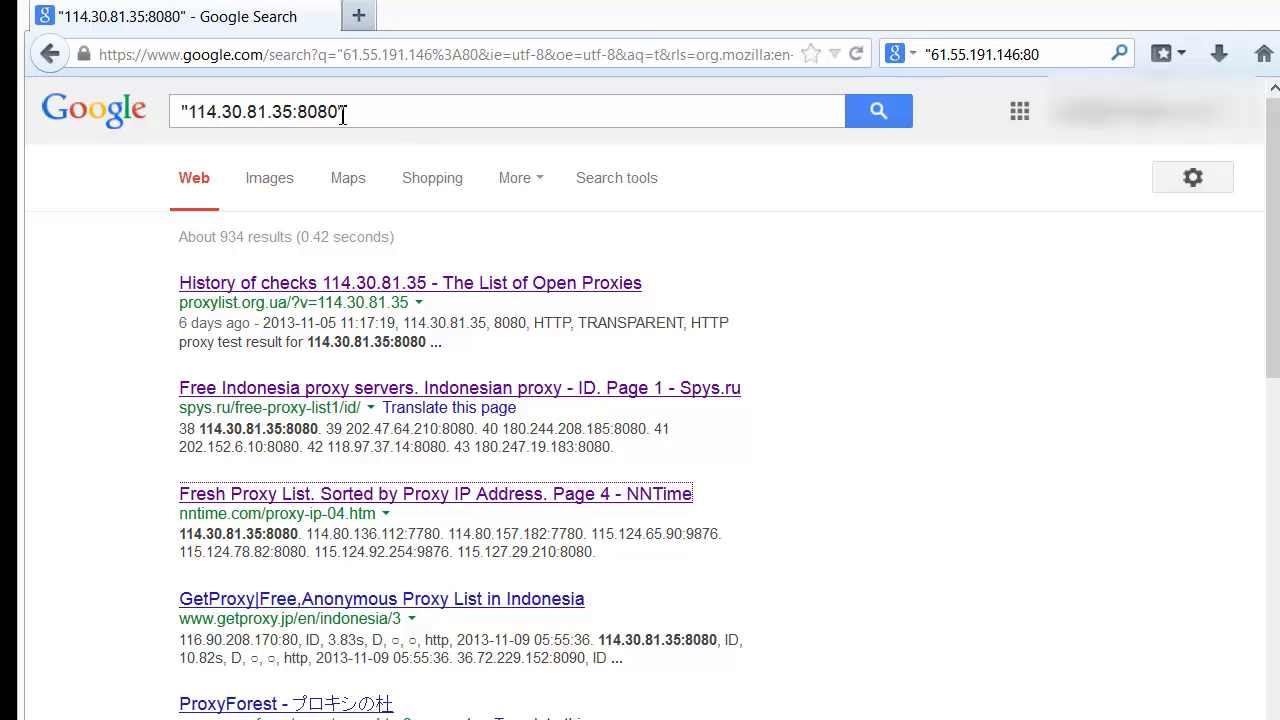
pyautogui.click(900, 117)
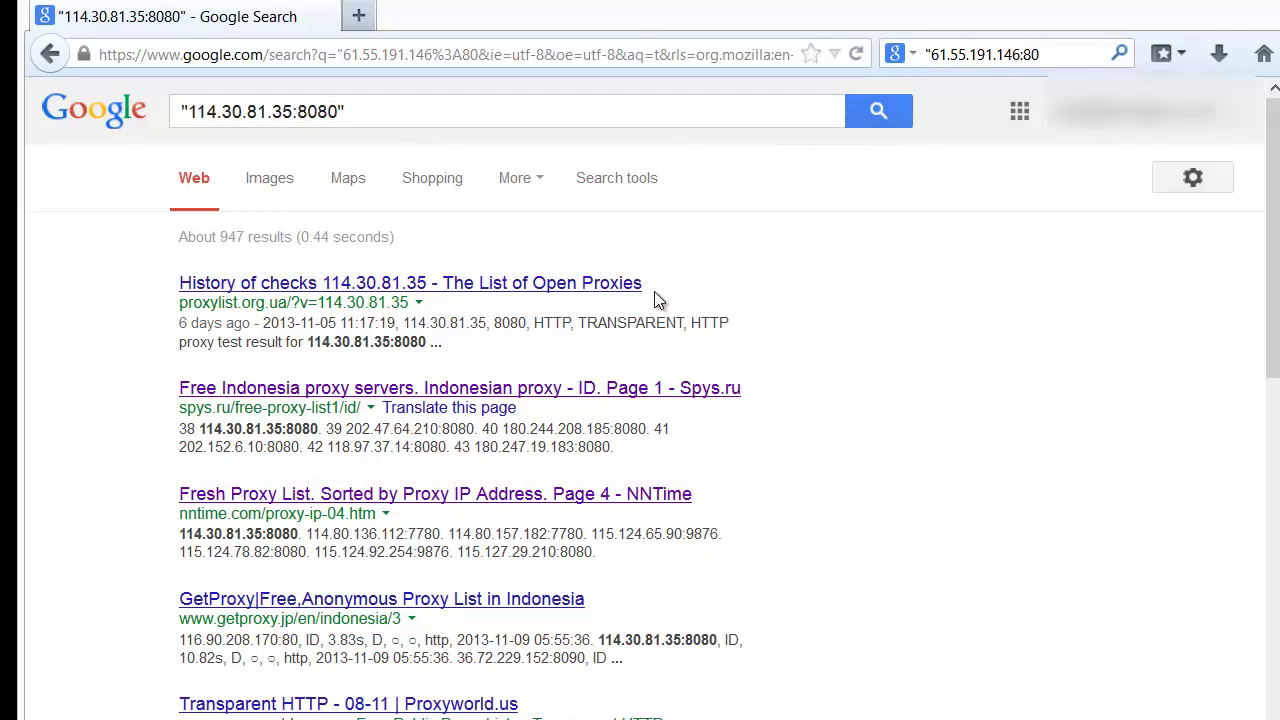
pyautogui.hotkey('alt', 'Tab')
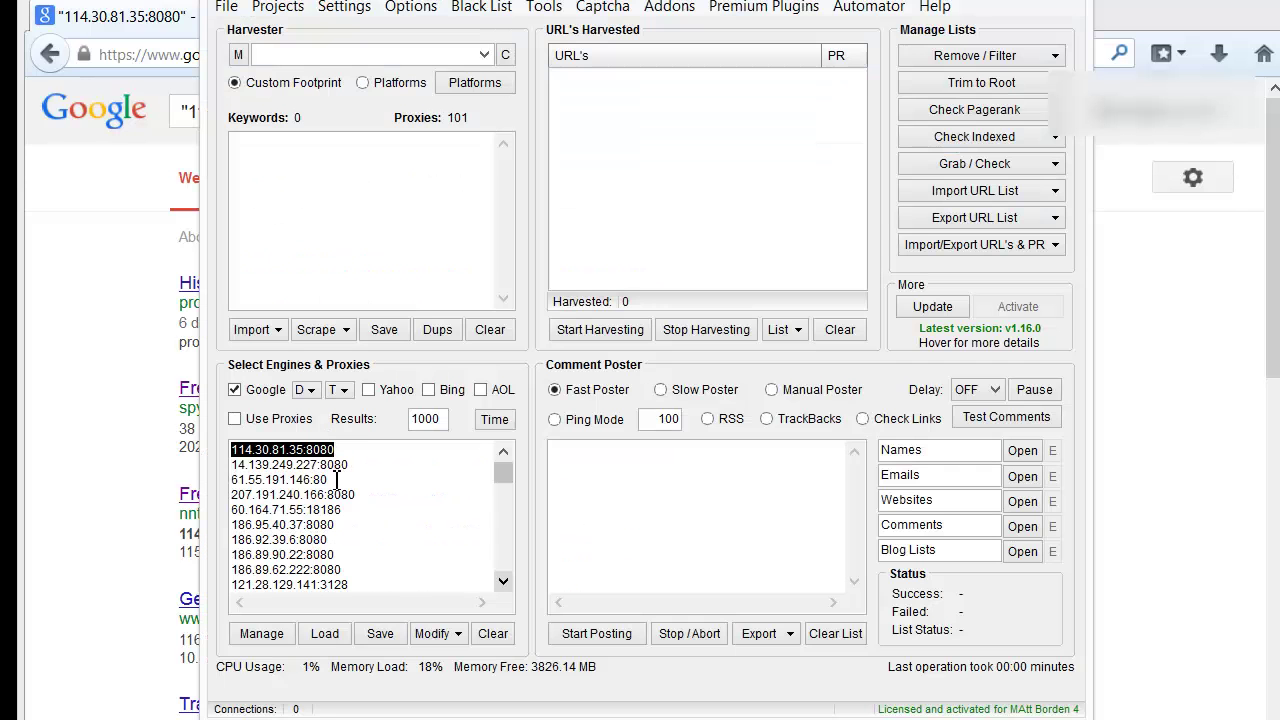
pyautogui.click(94, 383)
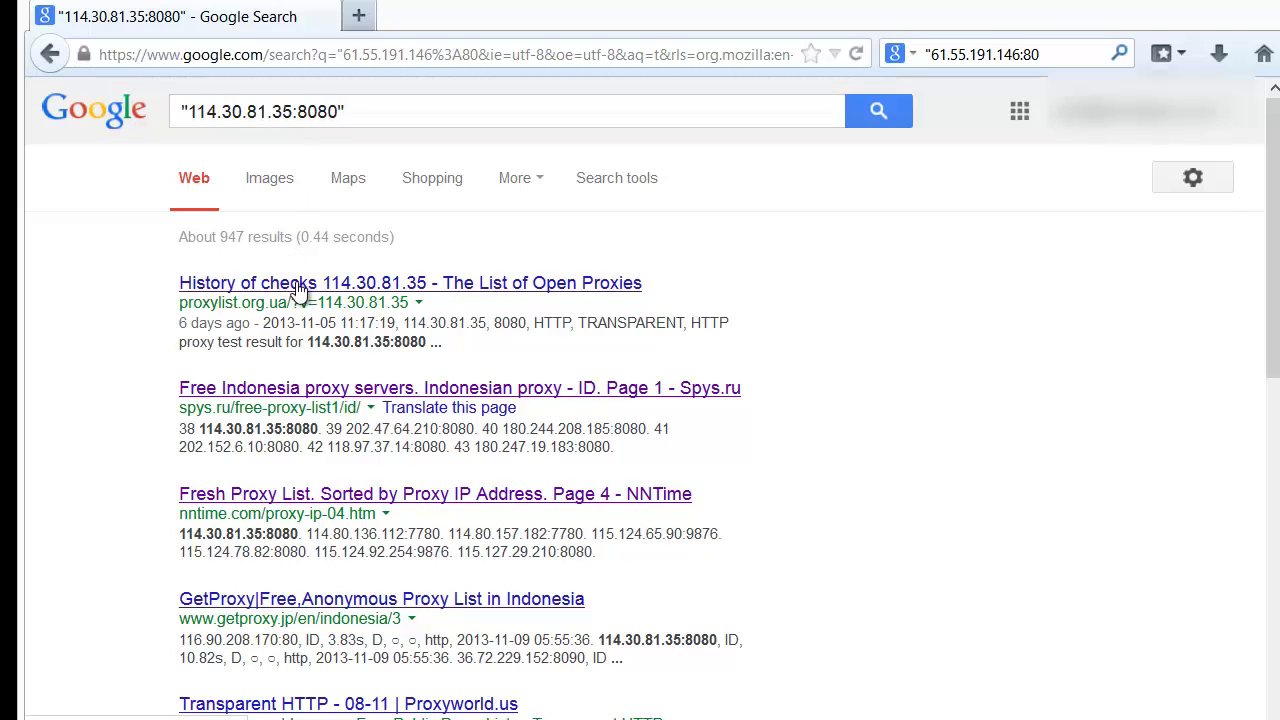
# Open the proxylist.org.ua, spys.ru, getproxy.jp and Proxyworld.us search results in separate new tabs.
pyautogui.rightClick(354, 287)
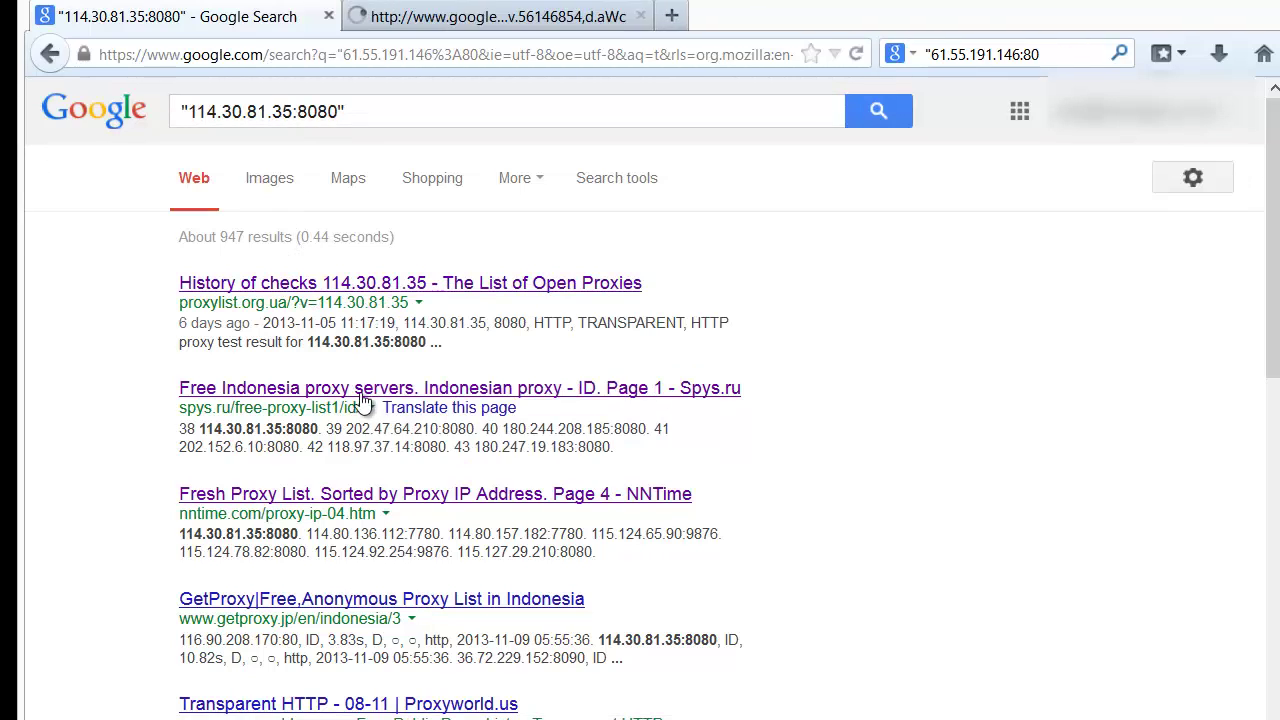
pyautogui.rightClick(363, 399)
pyautogui.click(395, 400)
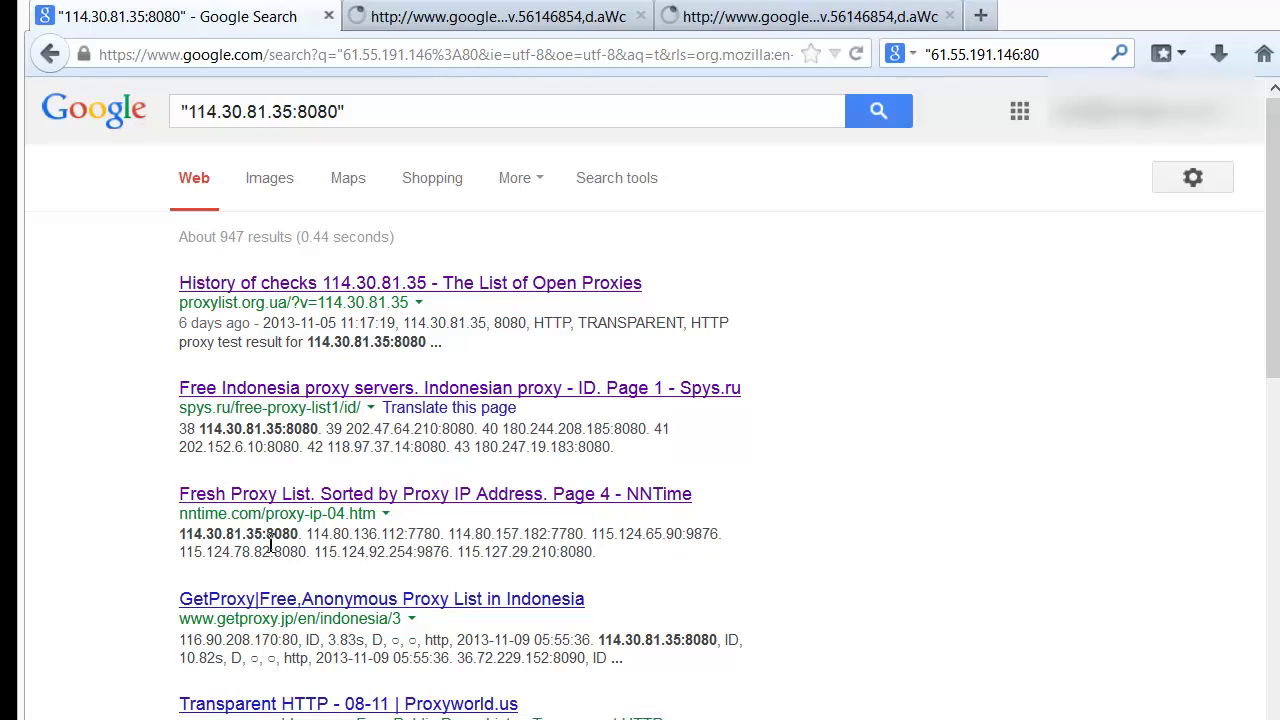
pyautogui.rightClick(305, 610)
pyautogui.click(380, 620)
pyautogui.scroll(-5, 380, 560)
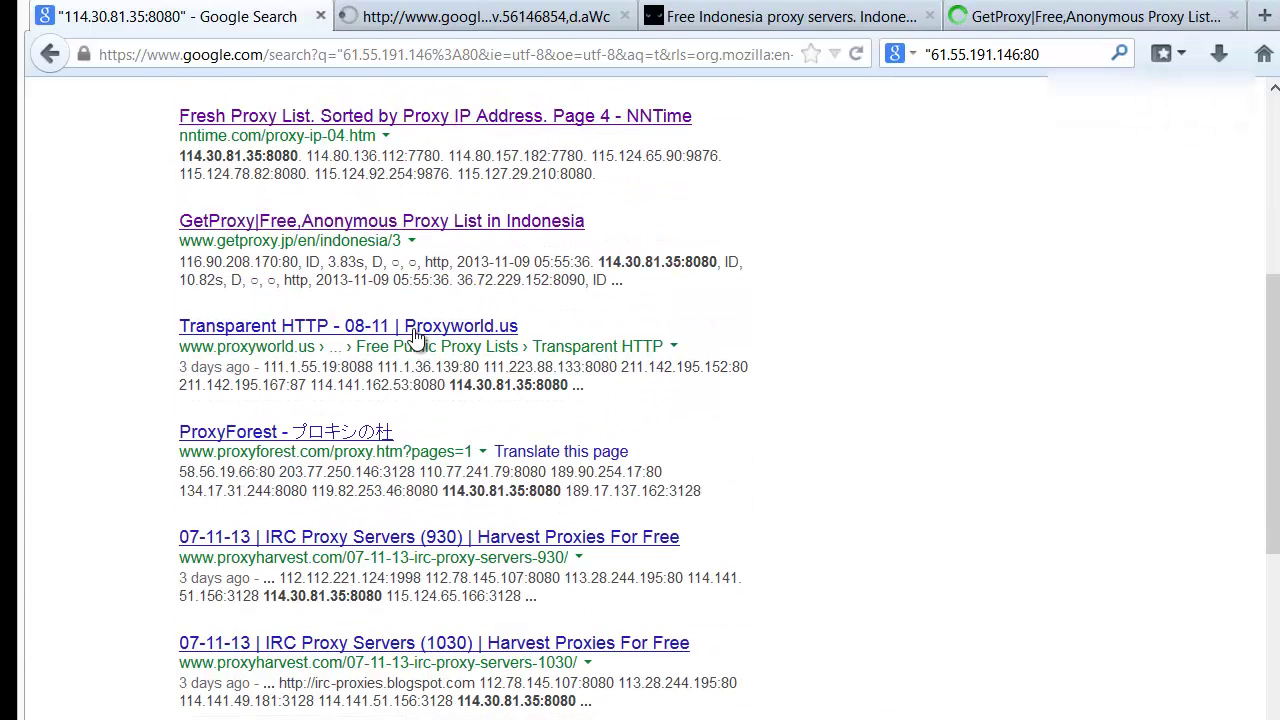
pyautogui.rightClick(414, 336)
pyautogui.click(460, 346)
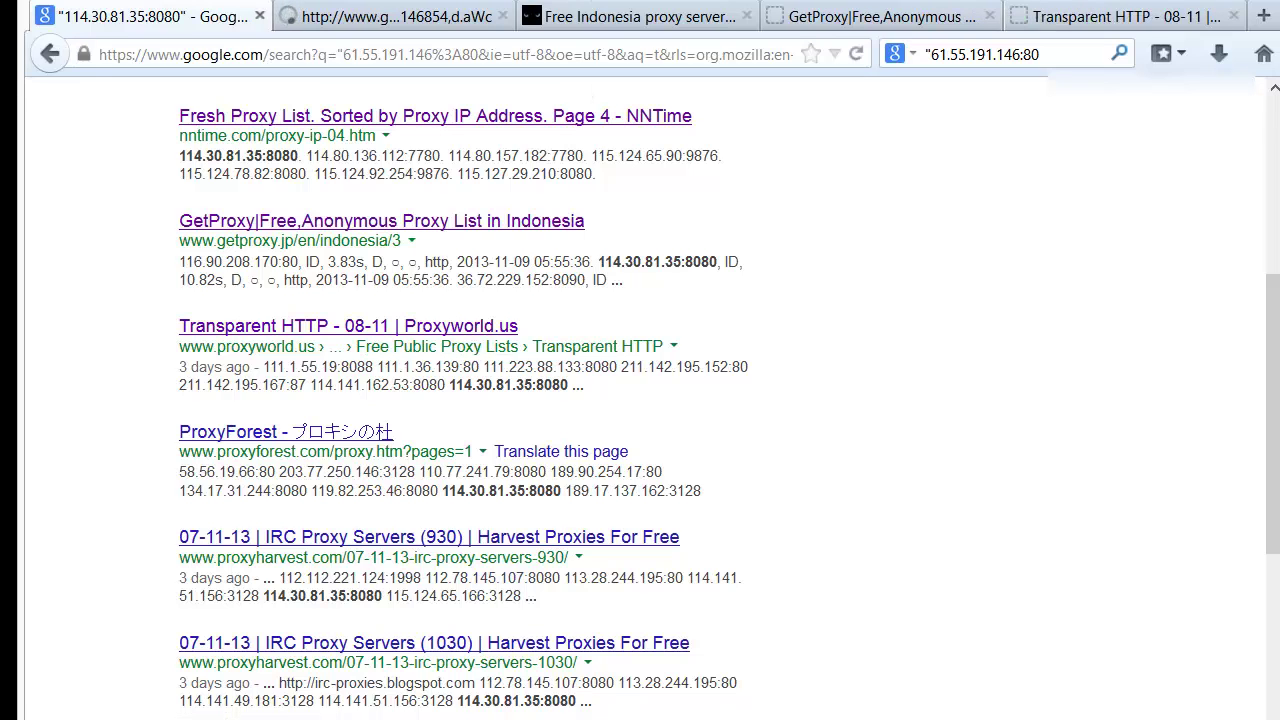
# Check the proxylist.org.ua page, close its tab and look over the Indonesian proxy list on spys.ru.
pyautogui.scroll(4, 813, 182)
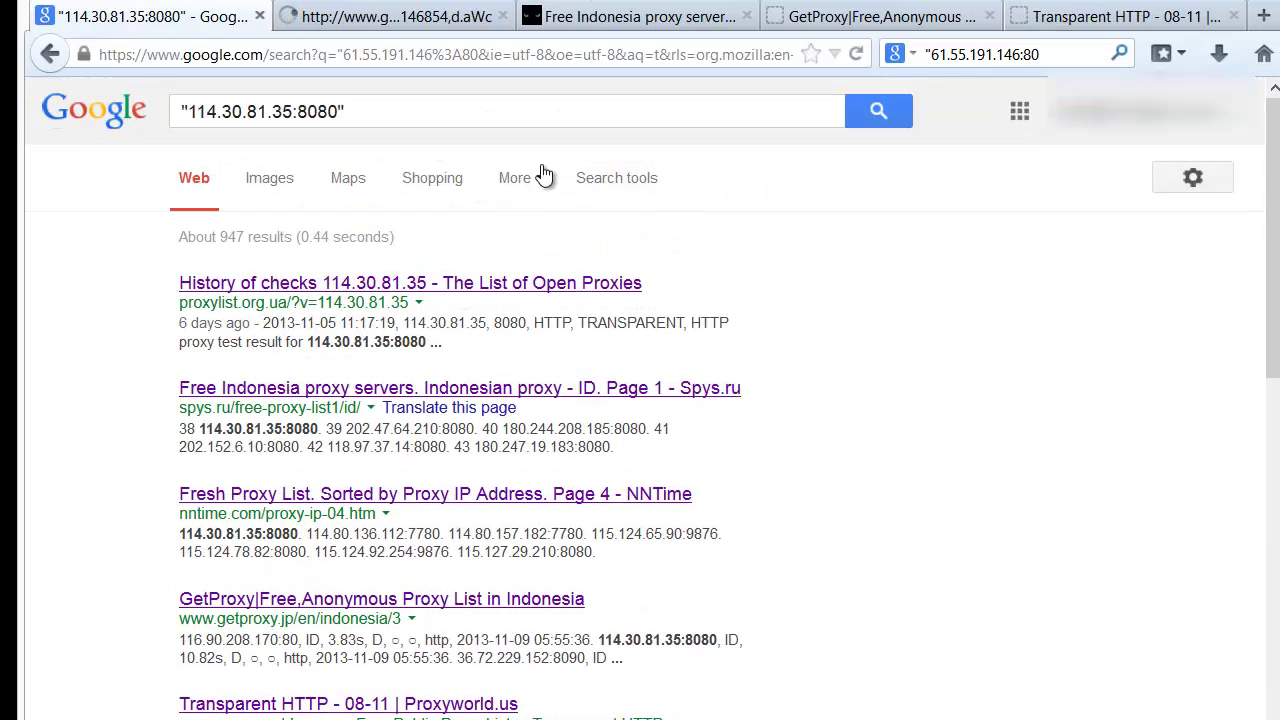
pyautogui.click(430, 18)
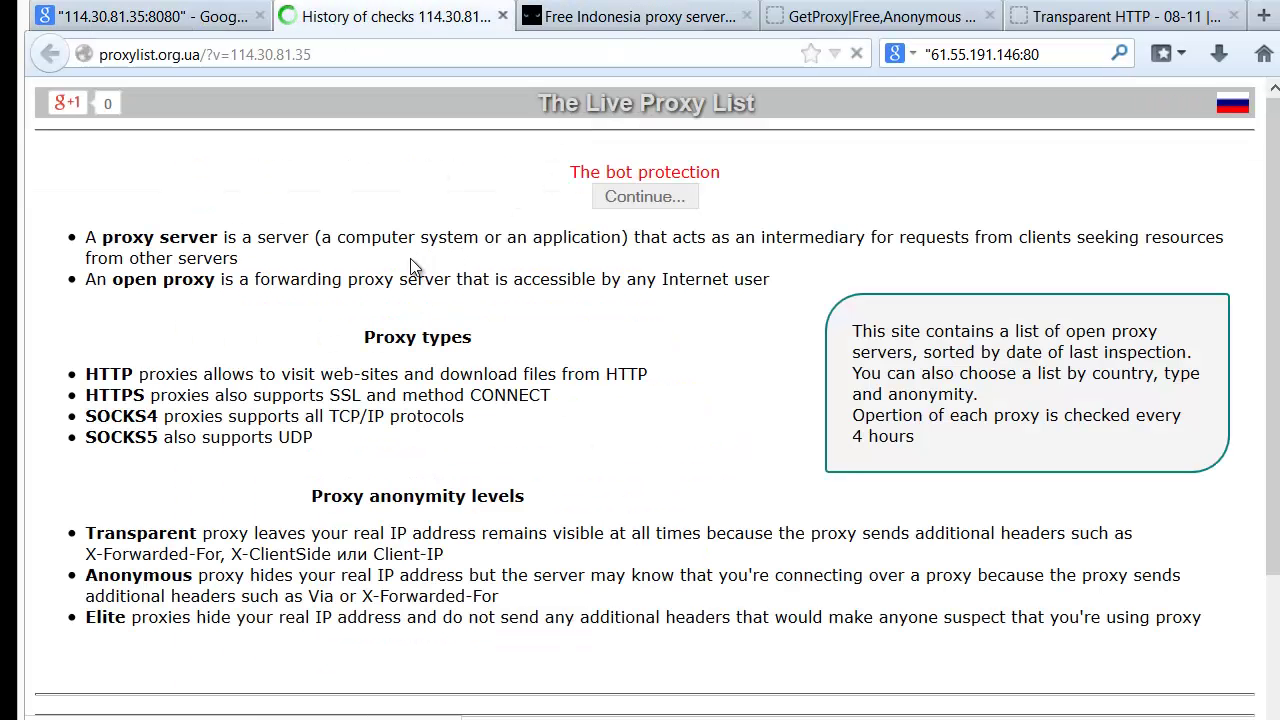
pyautogui.click(326, 56)
pyautogui.click(352, 150)
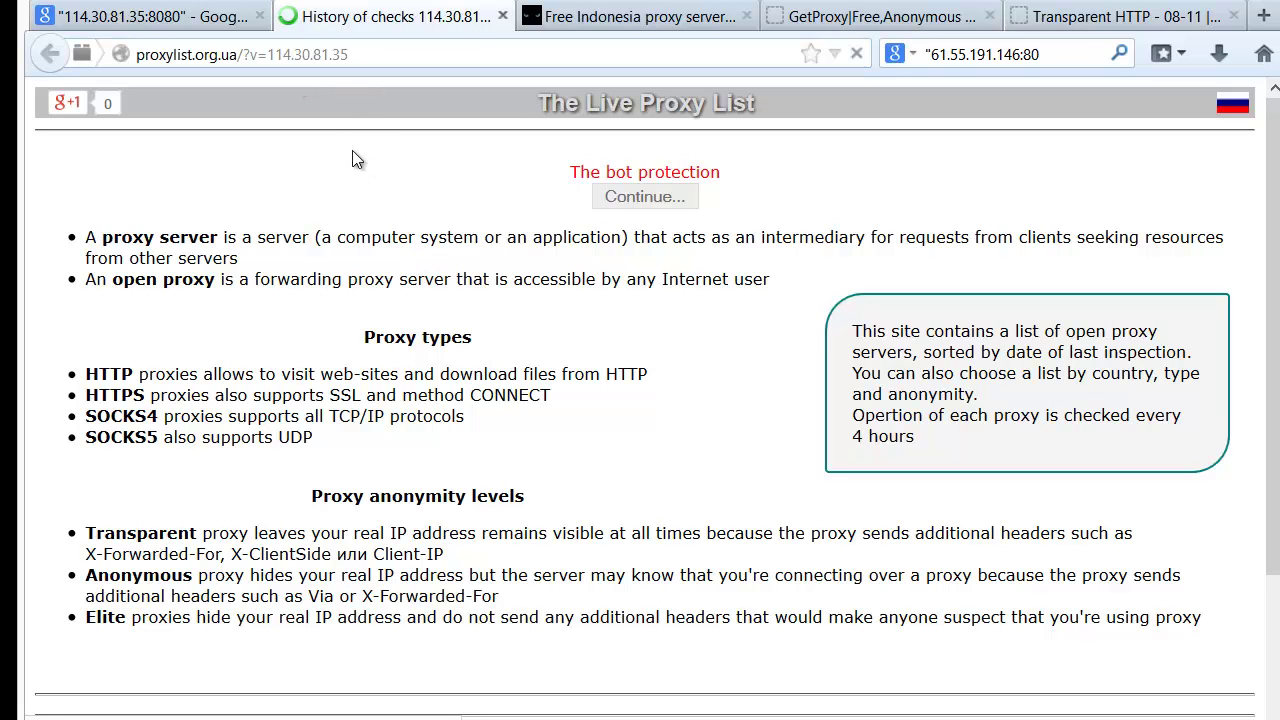
pyautogui.scroll(-5, 344, 156)
pyautogui.scroll(5, 343, 157)
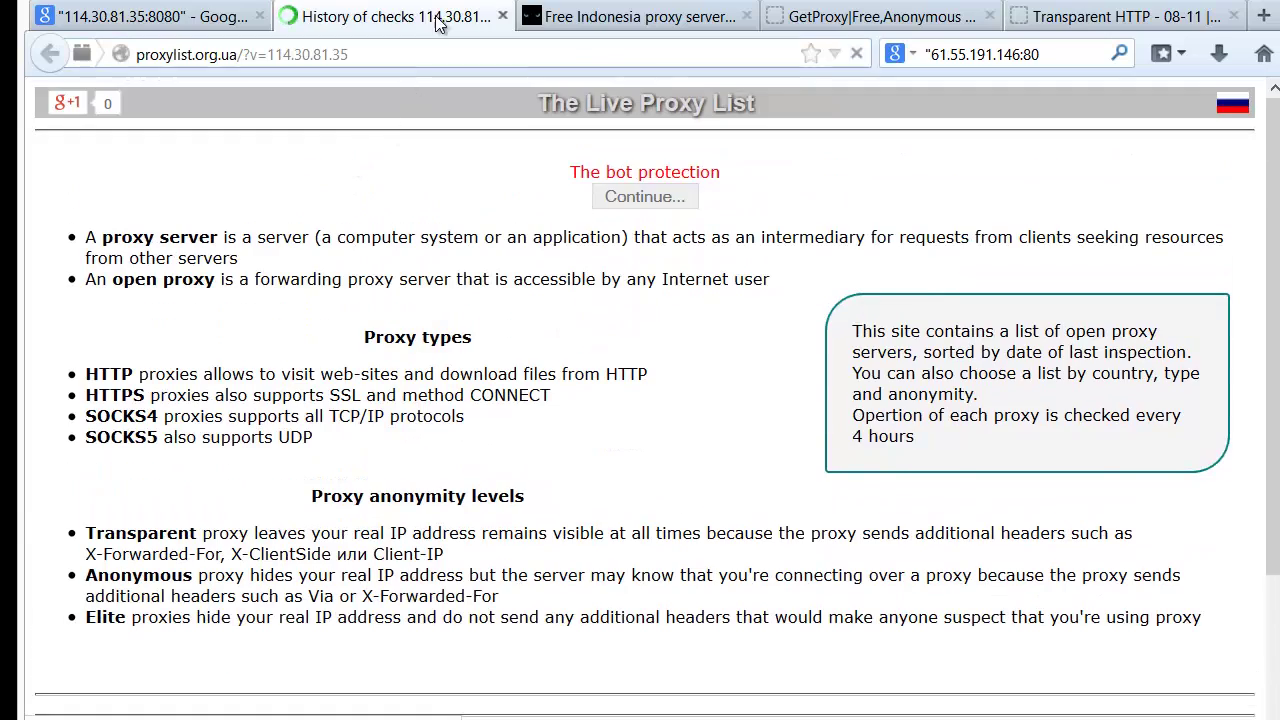
pyautogui.click(502, 16)
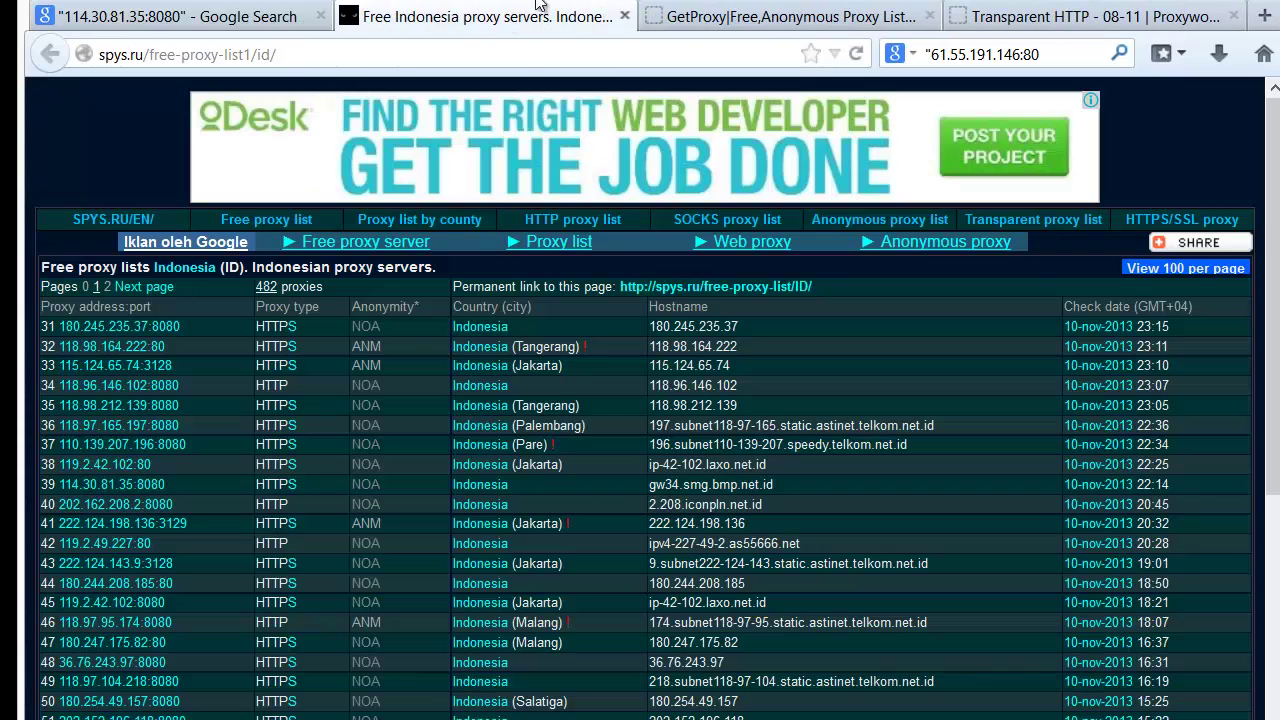
pyautogui.scroll(-5, 640, 340)
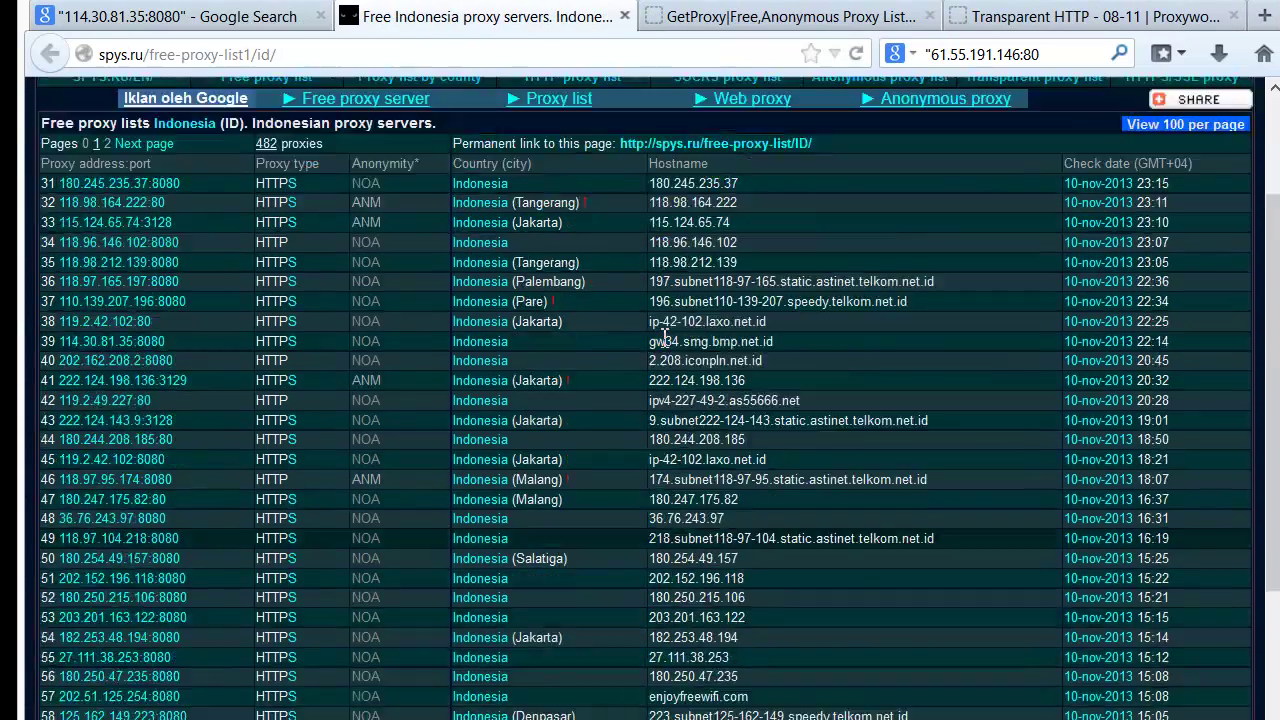
pyautogui.scroll(5, 663, 335)
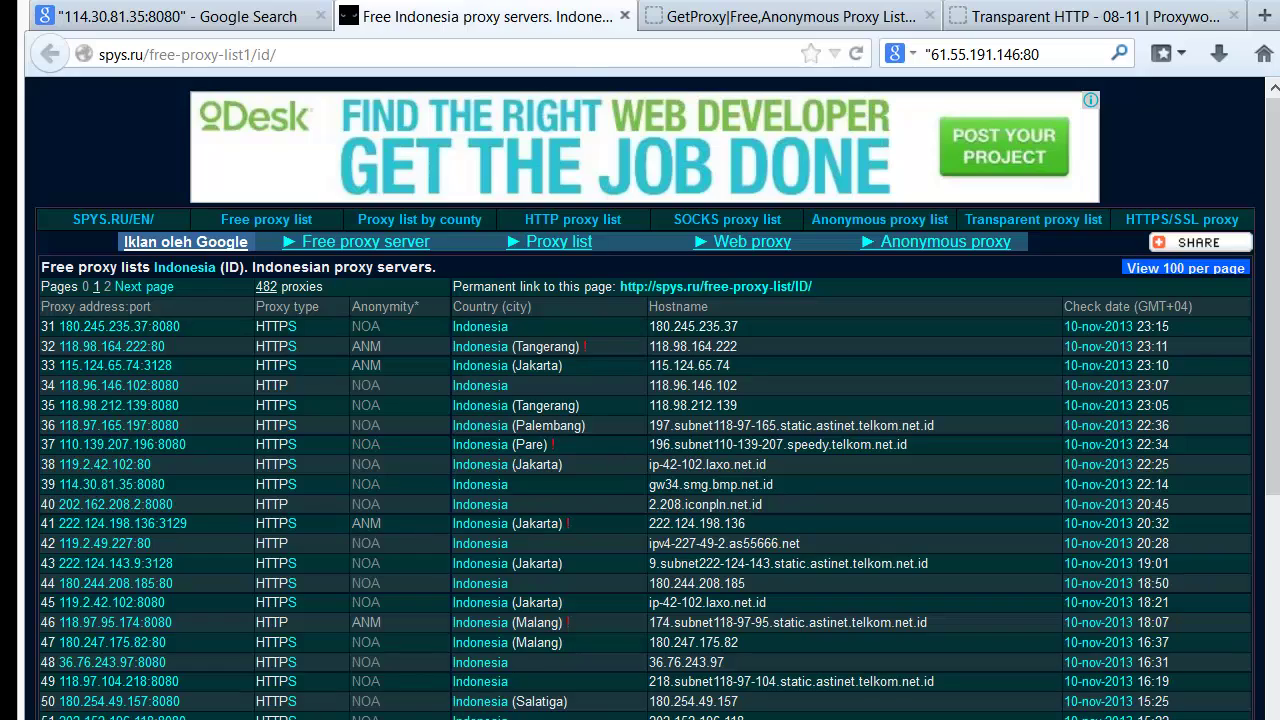
# Switch to ScrapeBox's proxy manager and open the Proxy Harvester, moving its window up to make room for the source options.
pyautogui.hotkey('alt', 'Tab')
pyautogui.click(261, 633)
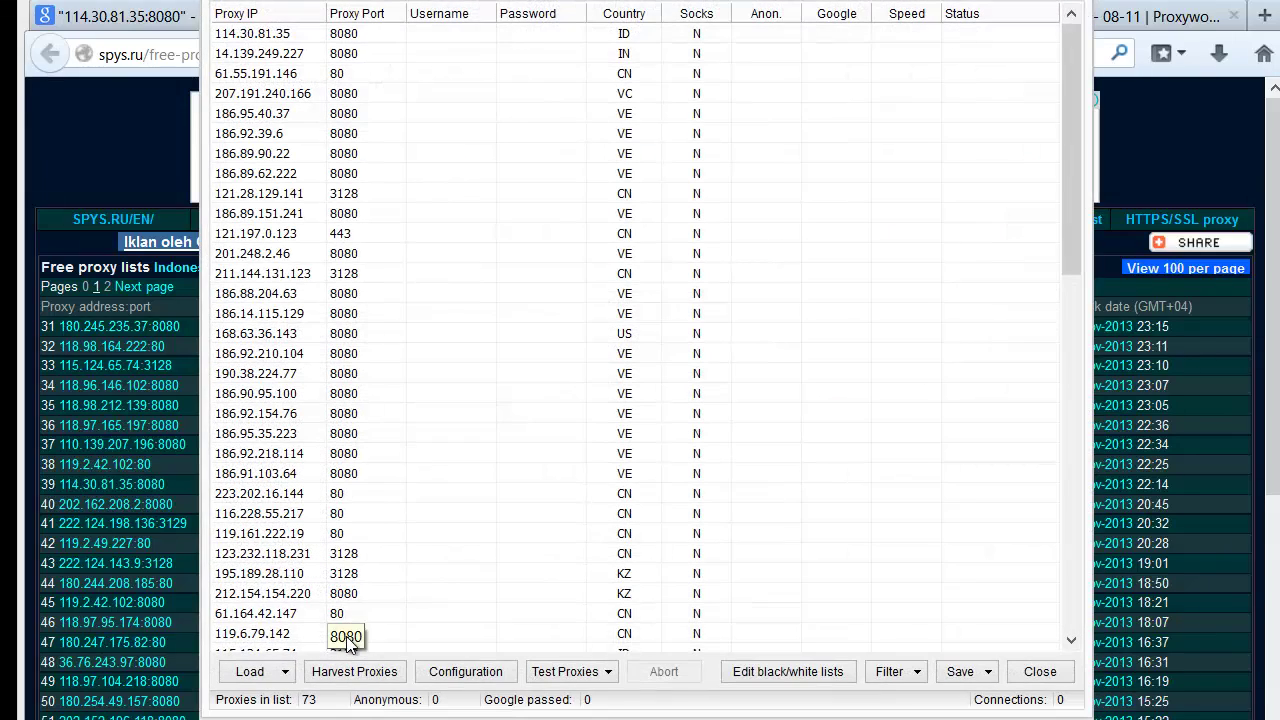
pyautogui.click(385, 670)
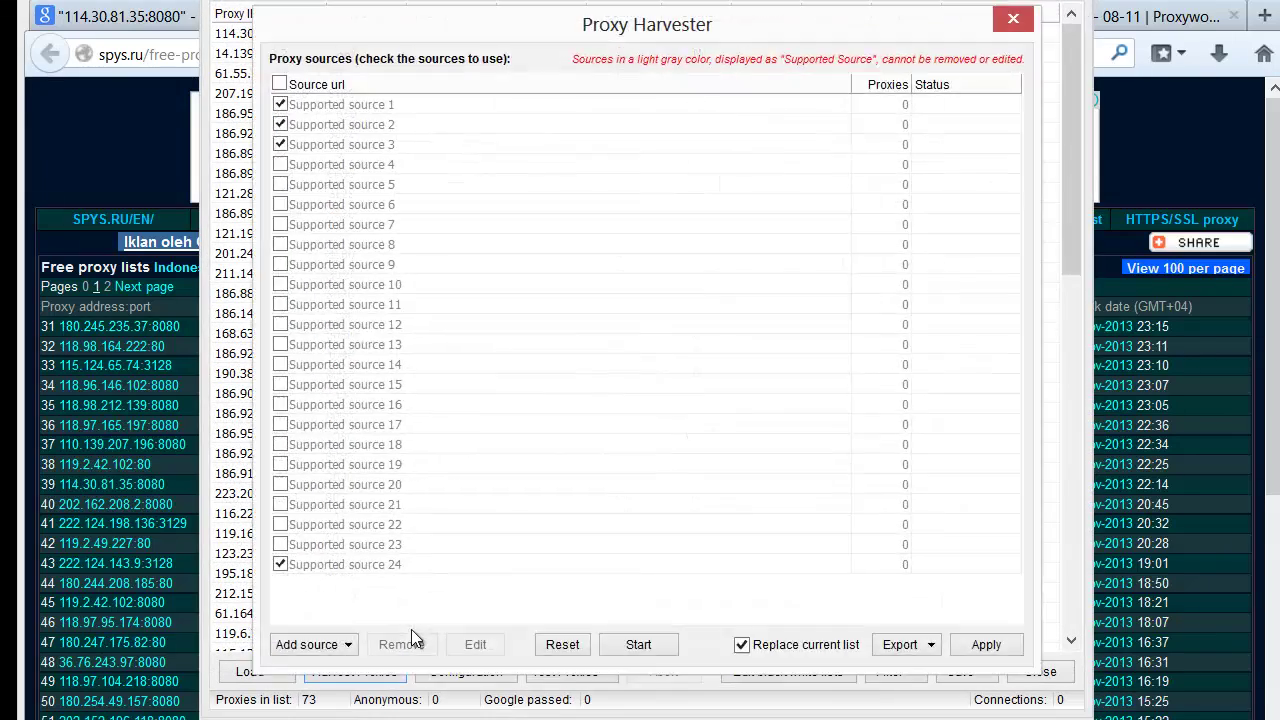
pyautogui.click(327, 650)
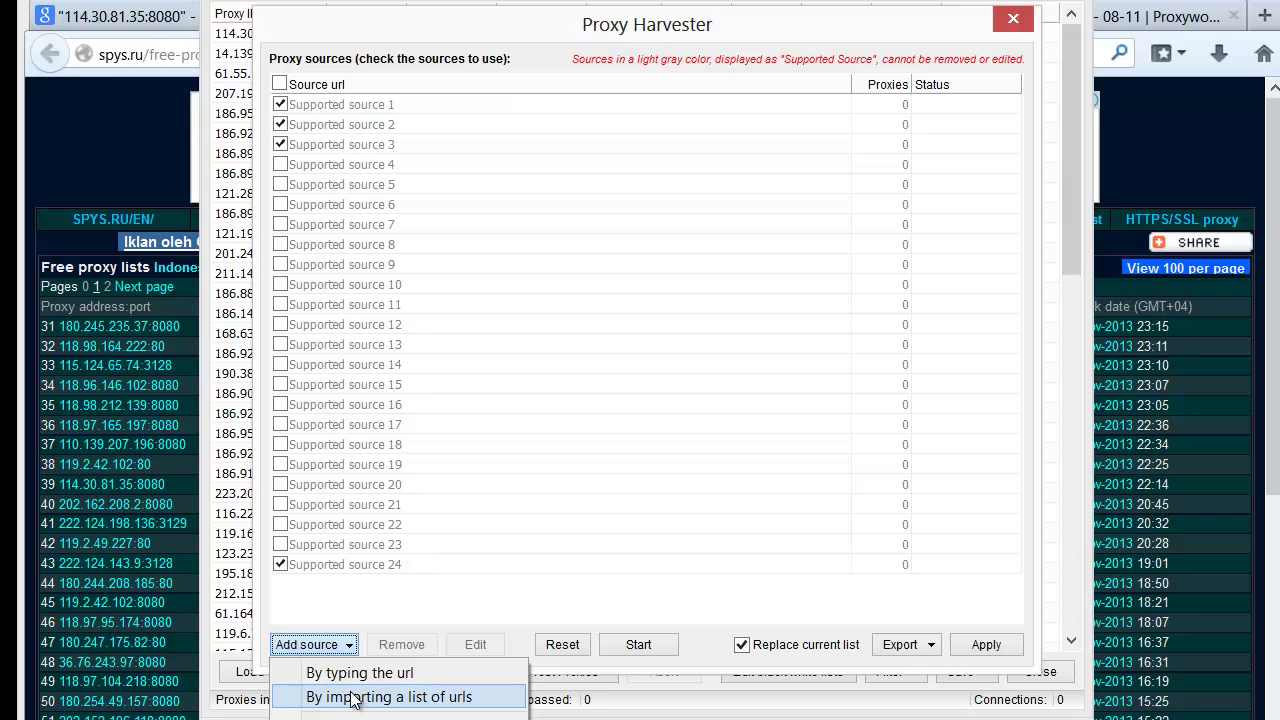
pyautogui.moveTo(450, 51); pyautogui.dragTo(447, 0)
pyautogui.click(318, 600)
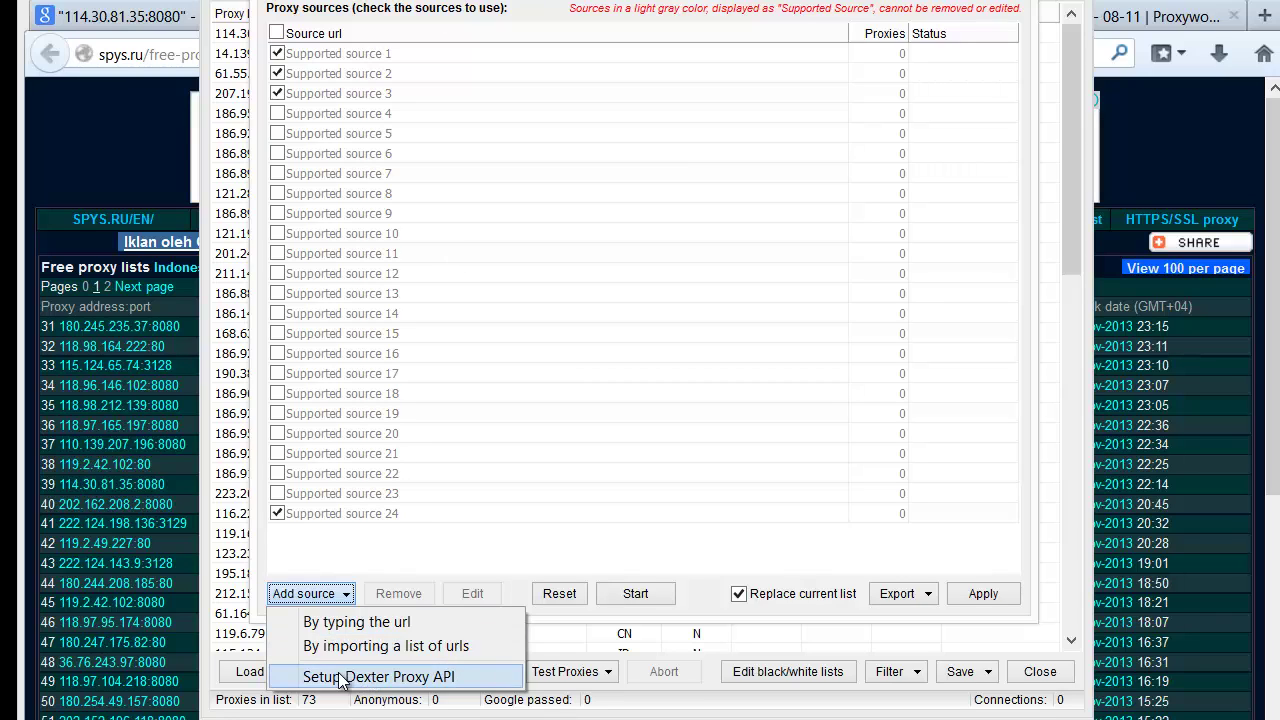
pyautogui.click(366, 622)
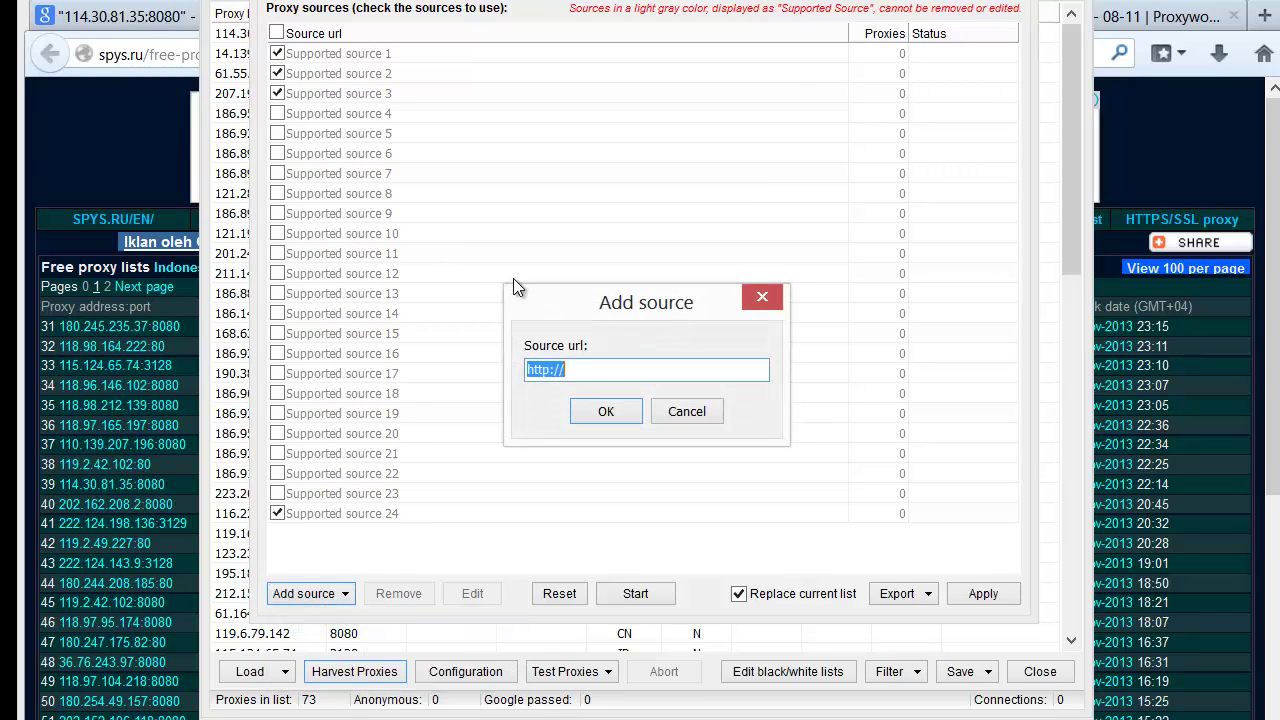
pyautogui.write('114.30.81.35:8080')
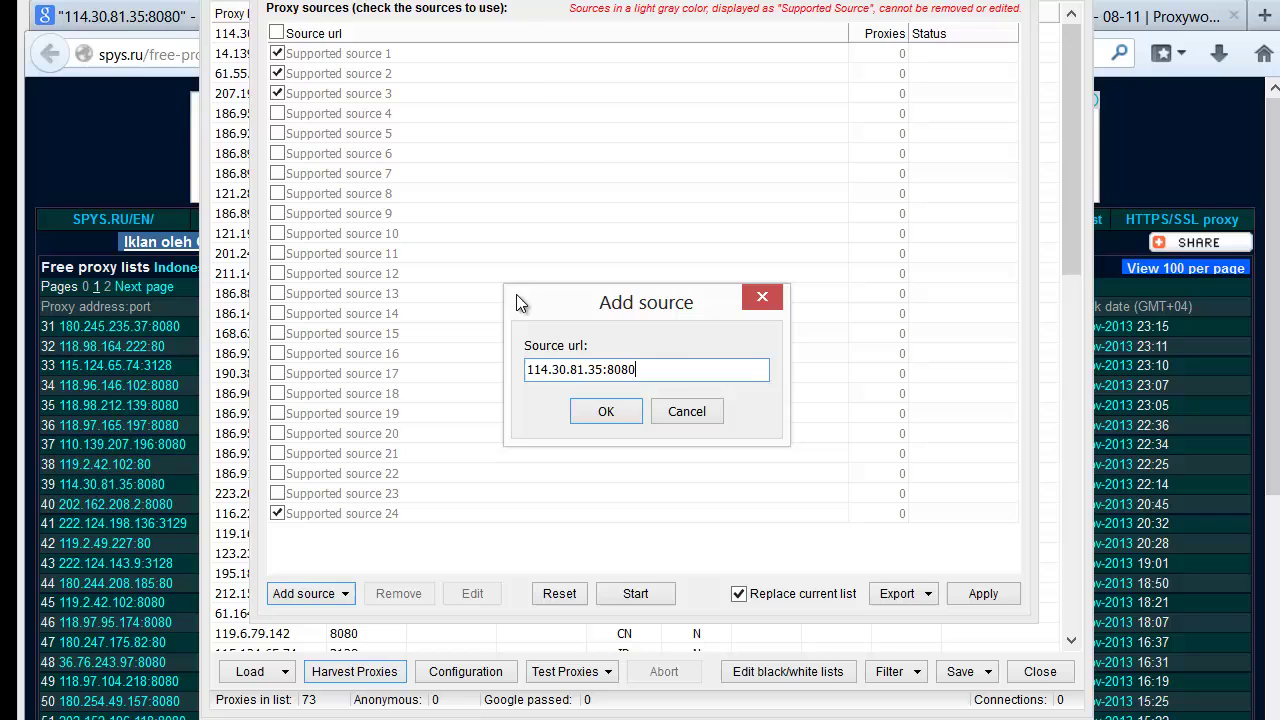
pyautogui.click(686, 411)
# Copy the spys.ru/free-proxy-list1/id/ address from the browser and add it as a source in ScrapeBox's Proxy Harvester.
pyautogui.click(142, 127)
pyautogui.click(165, 54)
pyautogui.rightClick(163, 52)
pyautogui.click(216, 121)
pyautogui.hotkey('alt', 'Tab')
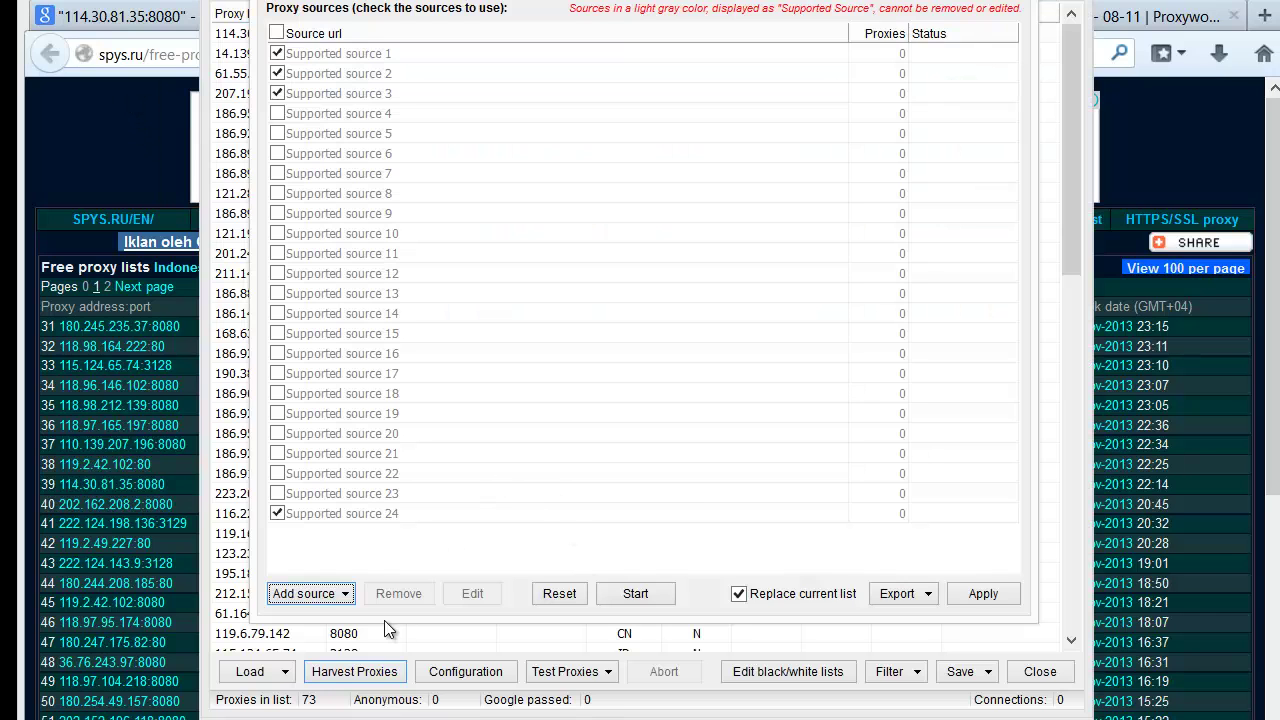
pyautogui.click(346, 600)
pyautogui.click(353, 625)
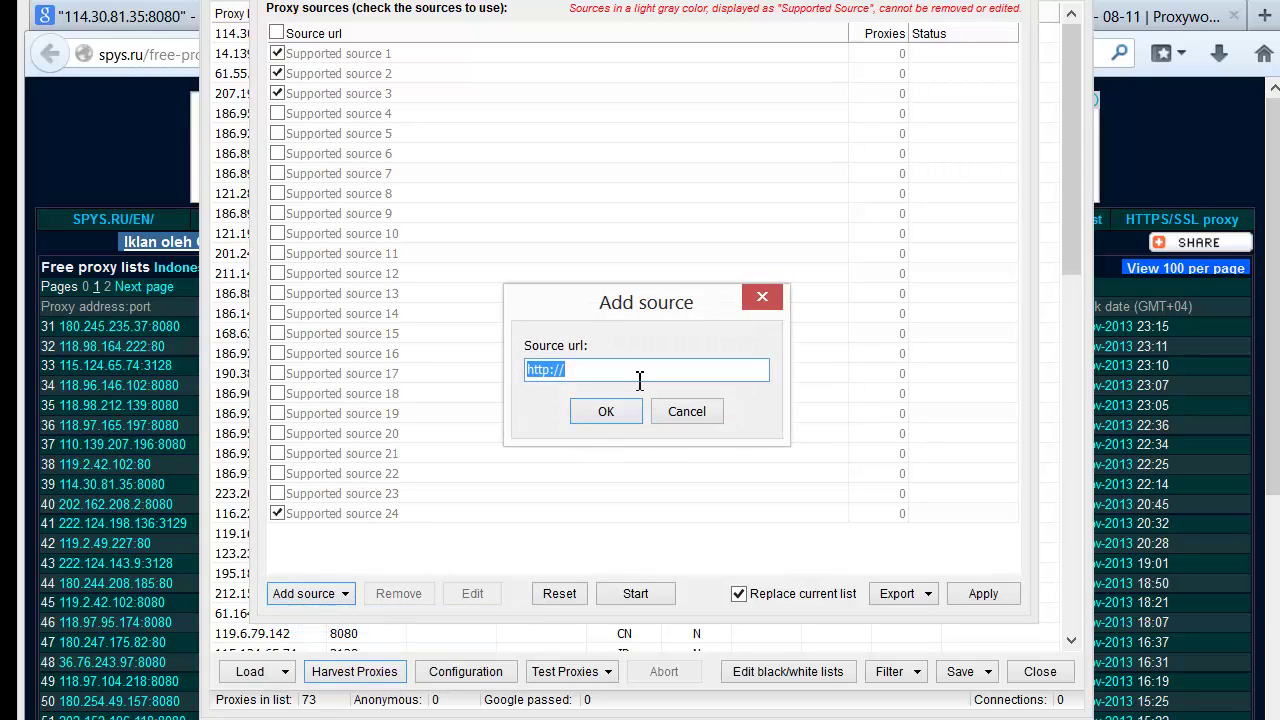
pyautogui.hotkey('ctrl', 'v')
pyautogui.click(606, 418)
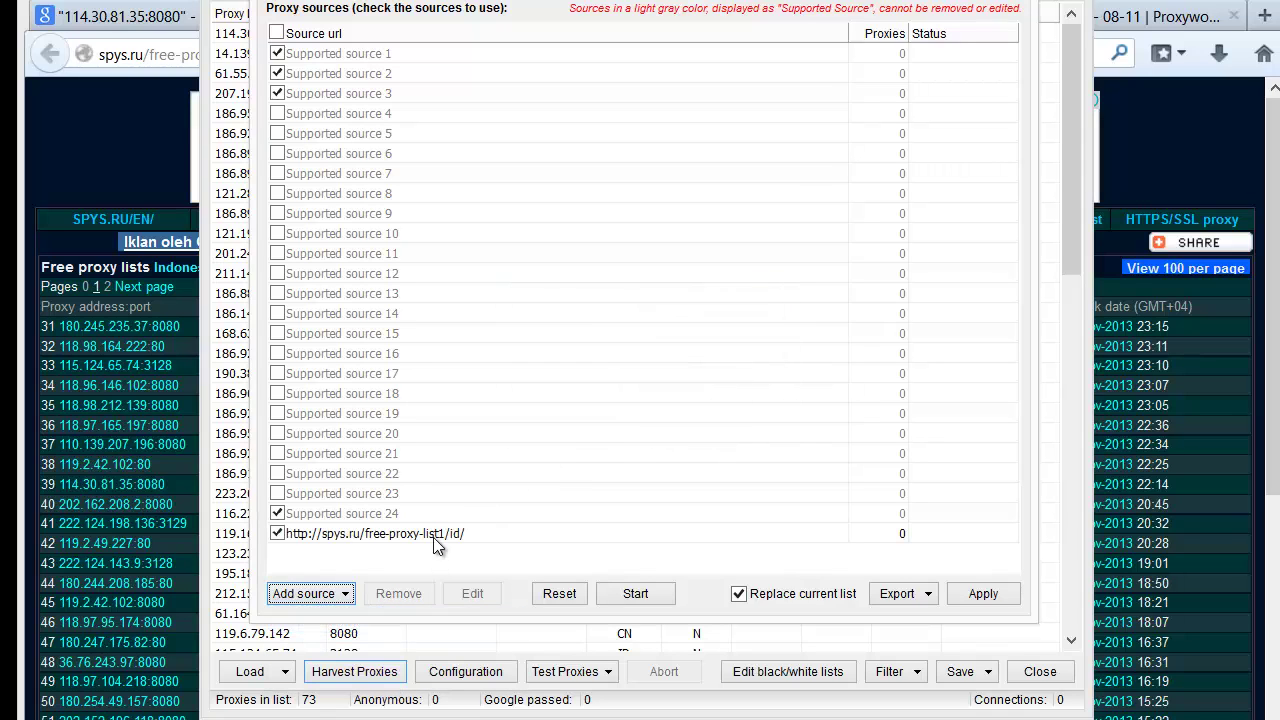
# Exclude Supported sources 1, 2, 3 and 24, and start harvesting from the spys.ru source only.
pyautogui.click(277, 513)
pyautogui.click(284, 93)
pyautogui.click(277, 73)
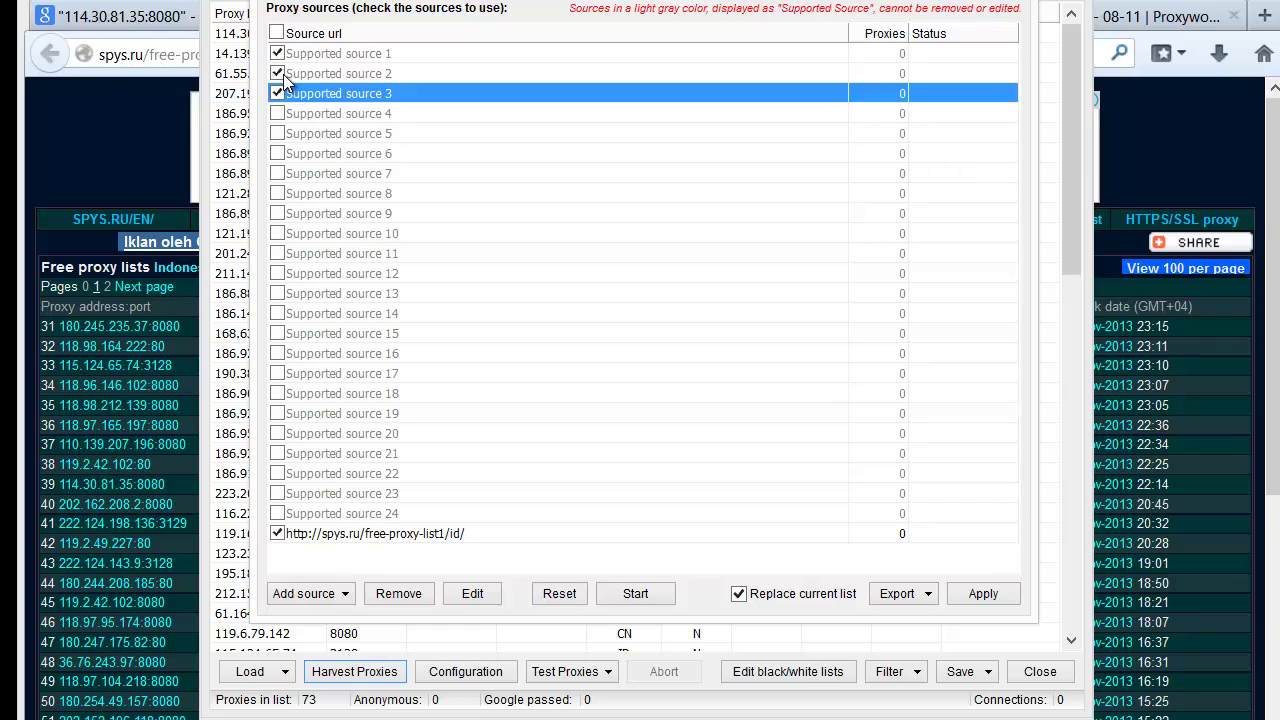
pyautogui.click(277, 53)
pyautogui.click(277, 93)
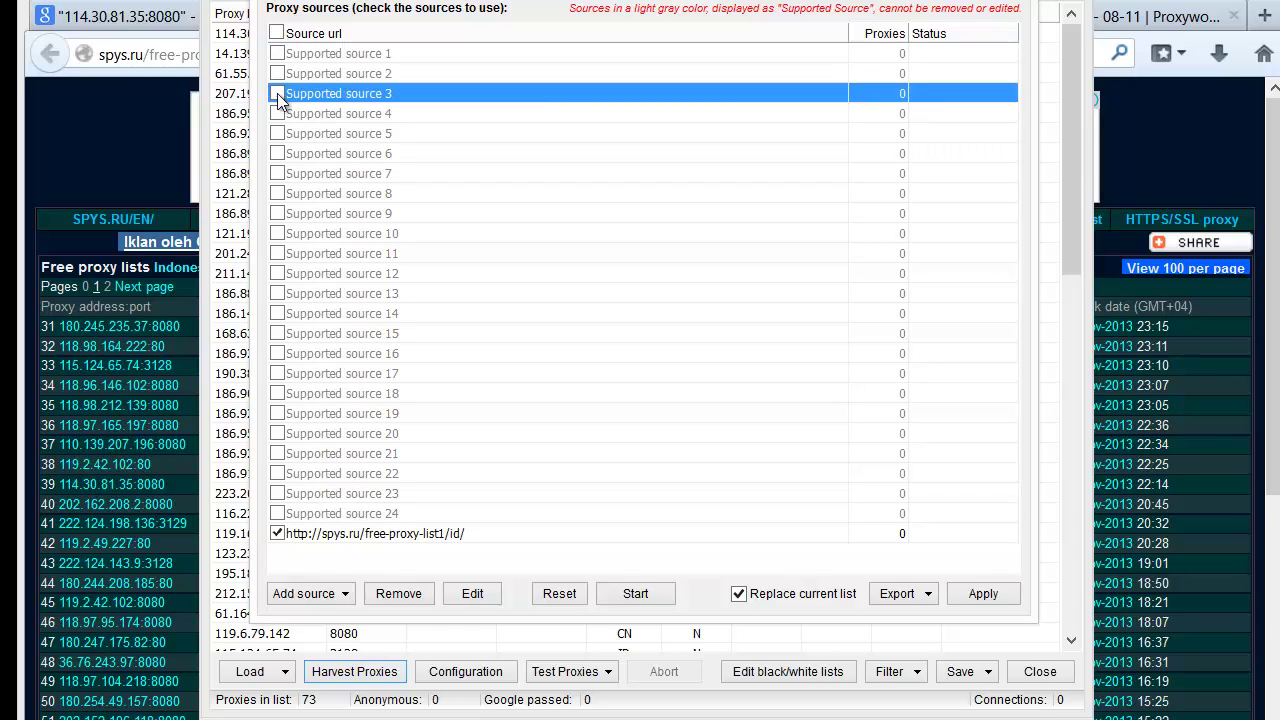
pyautogui.click(631, 600)
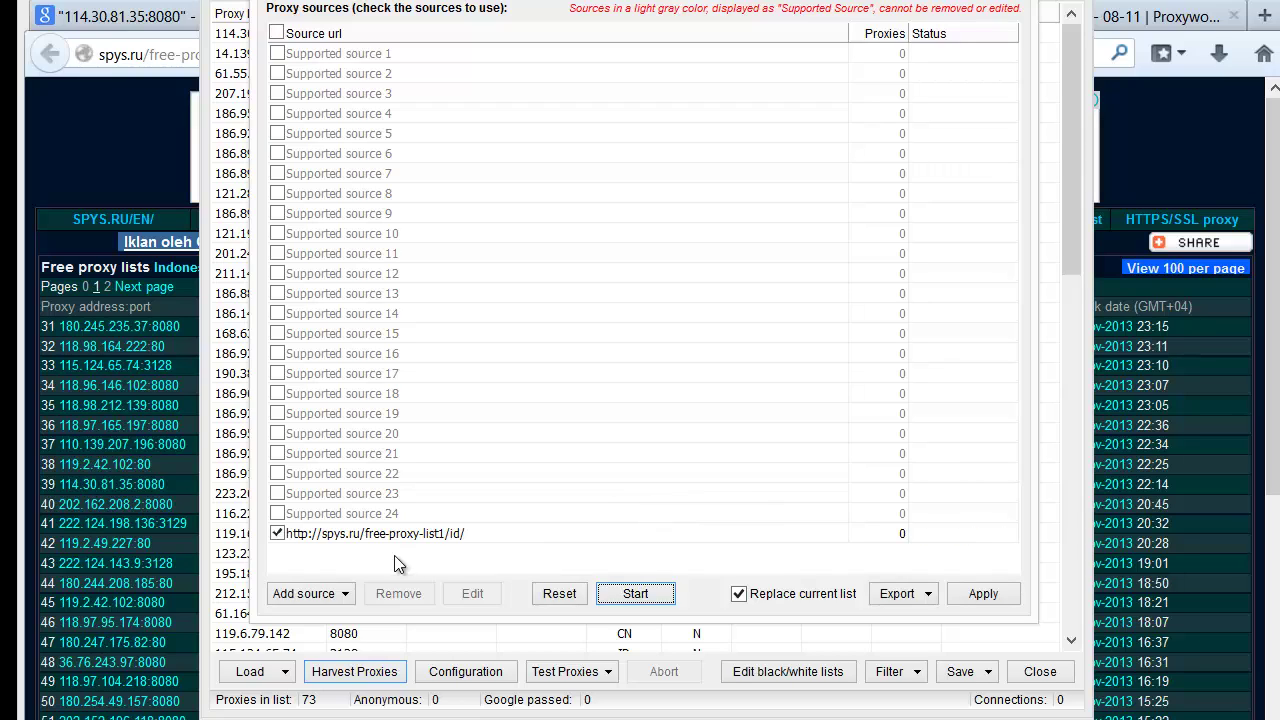
# Review the spys.ru Indonesian proxy list in the browser and exclude the spys.ru source from harvesting in ScrapeBox.
pyautogui.moveTo(1160, 240)
pyautogui.click(1180, 198)
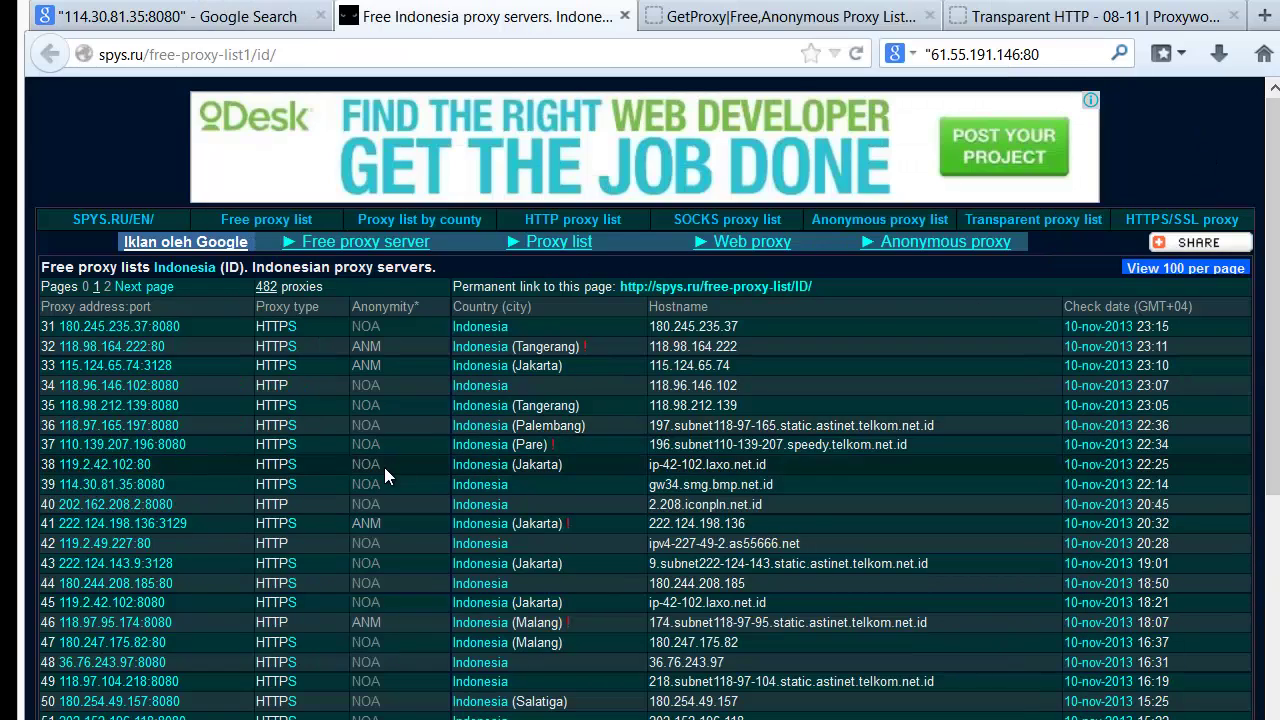
pyautogui.scroll(-5, 384, 467)
pyautogui.scroll(5, 384, 467)
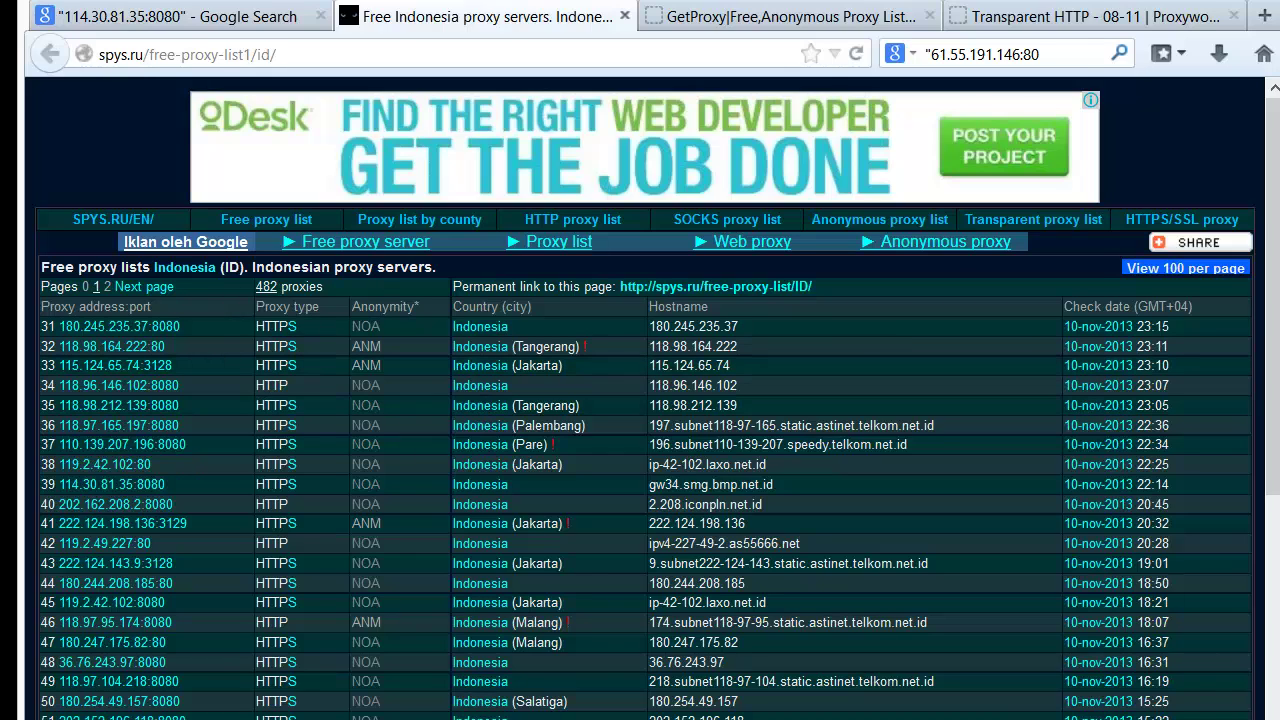
pyautogui.hotkey('alt', 'Tab')
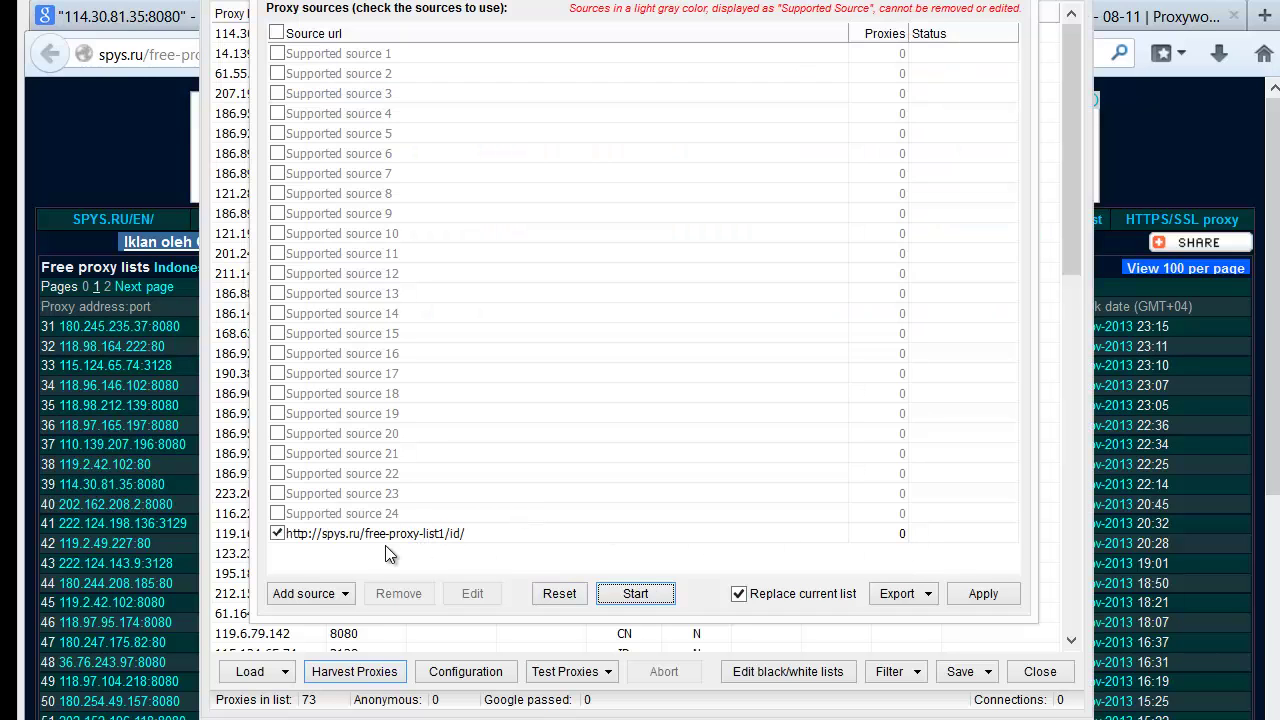
pyautogui.click(277, 533)
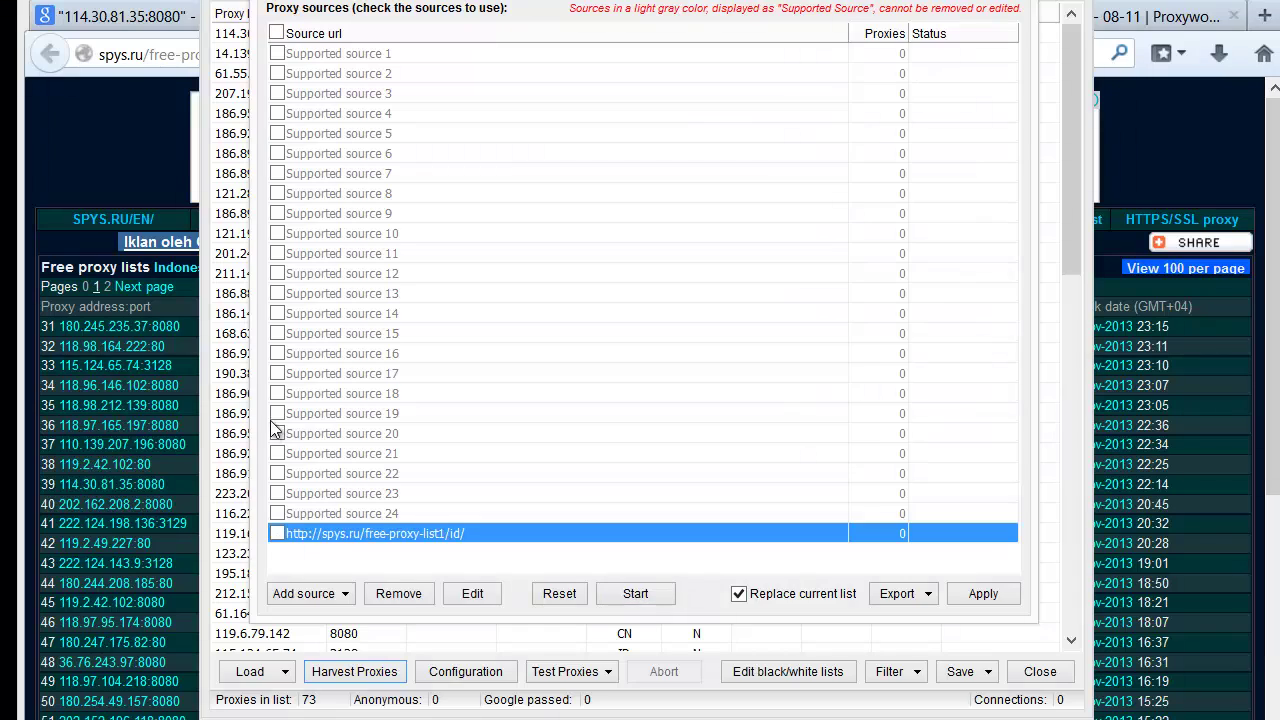
# Switch to the browser and revisit the Google results for the quoted proxy and the spys.ru list.
pyautogui.click(123, 133)
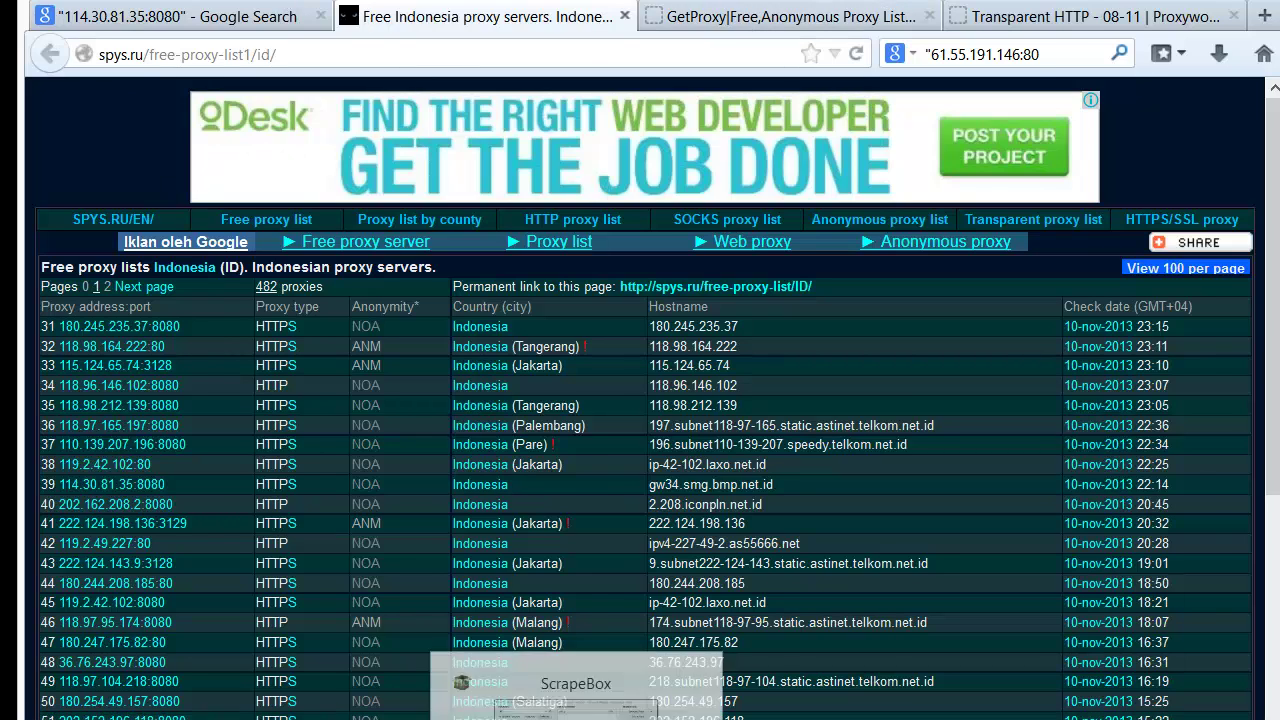
pyautogui.click(237, 30)
pyautogui.tripleClick(400, 117)
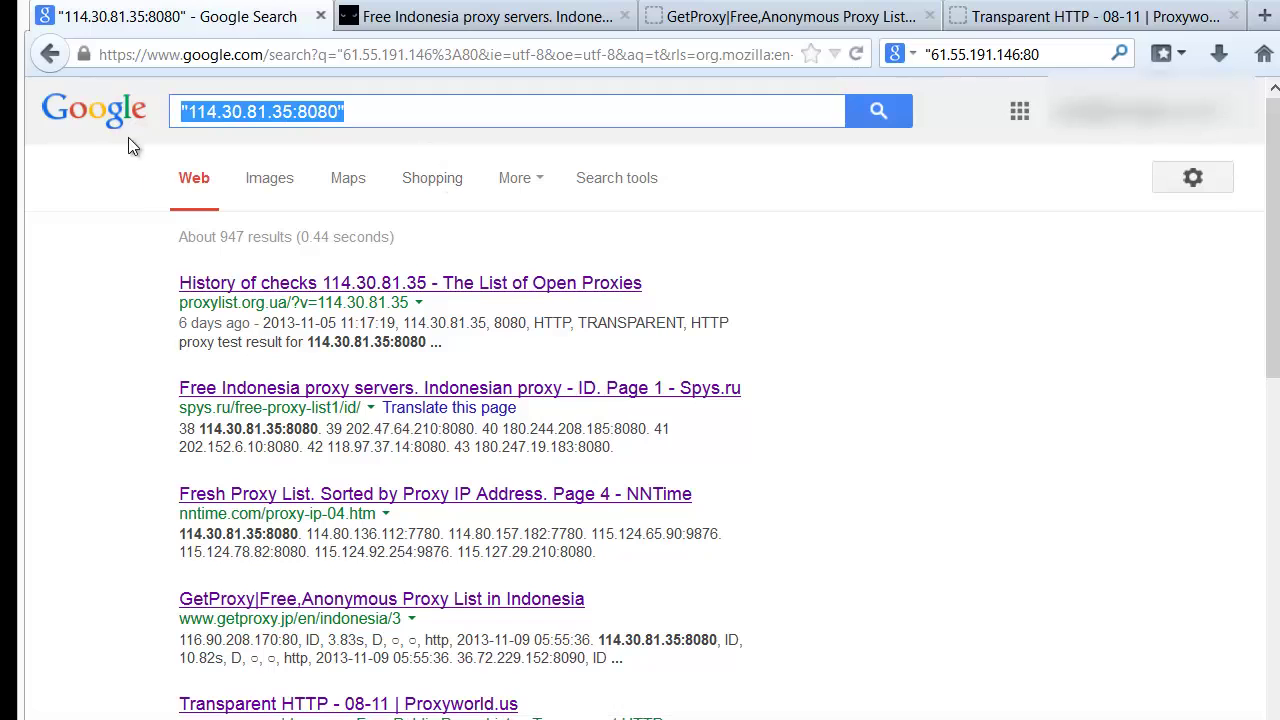
pyautogui.click(440, 14)
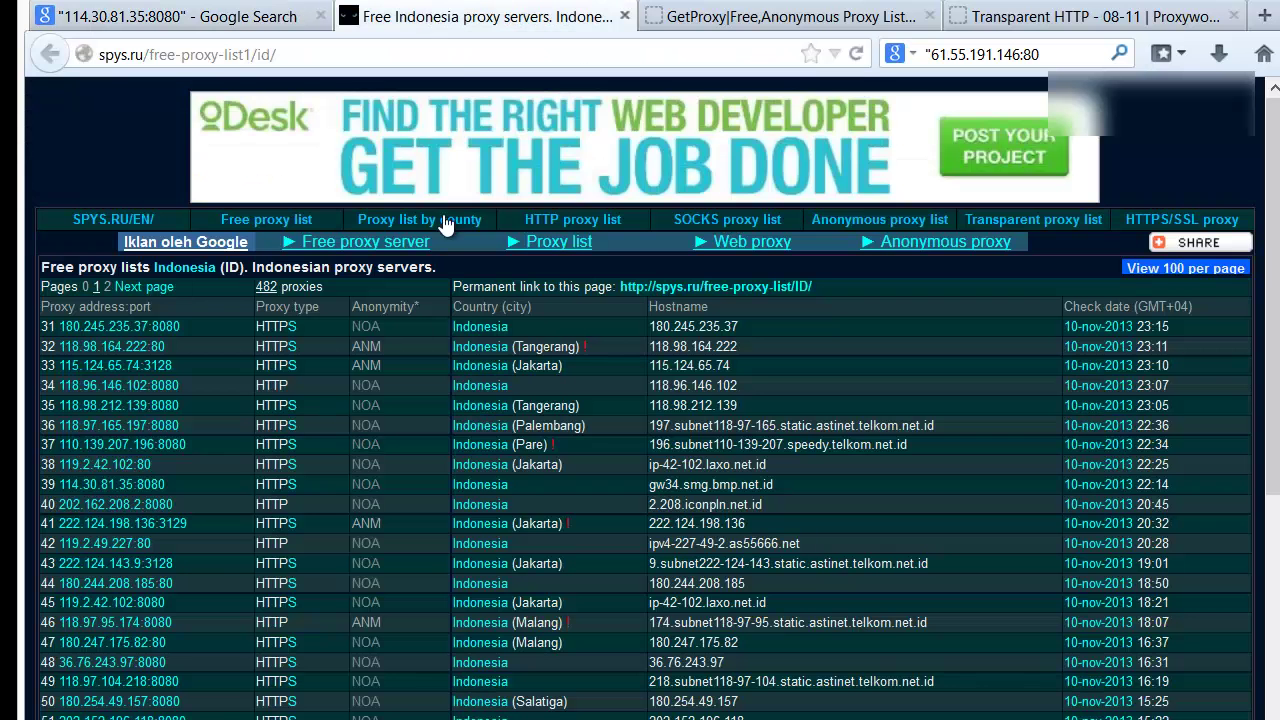
# Look through the getproxy.jp page and its Indonesian proxy list.
pyautogui.click(744, 16)
pyautogui.scroll(-15, 350, 266)
pyautogui.scroll(20, 320, 180)
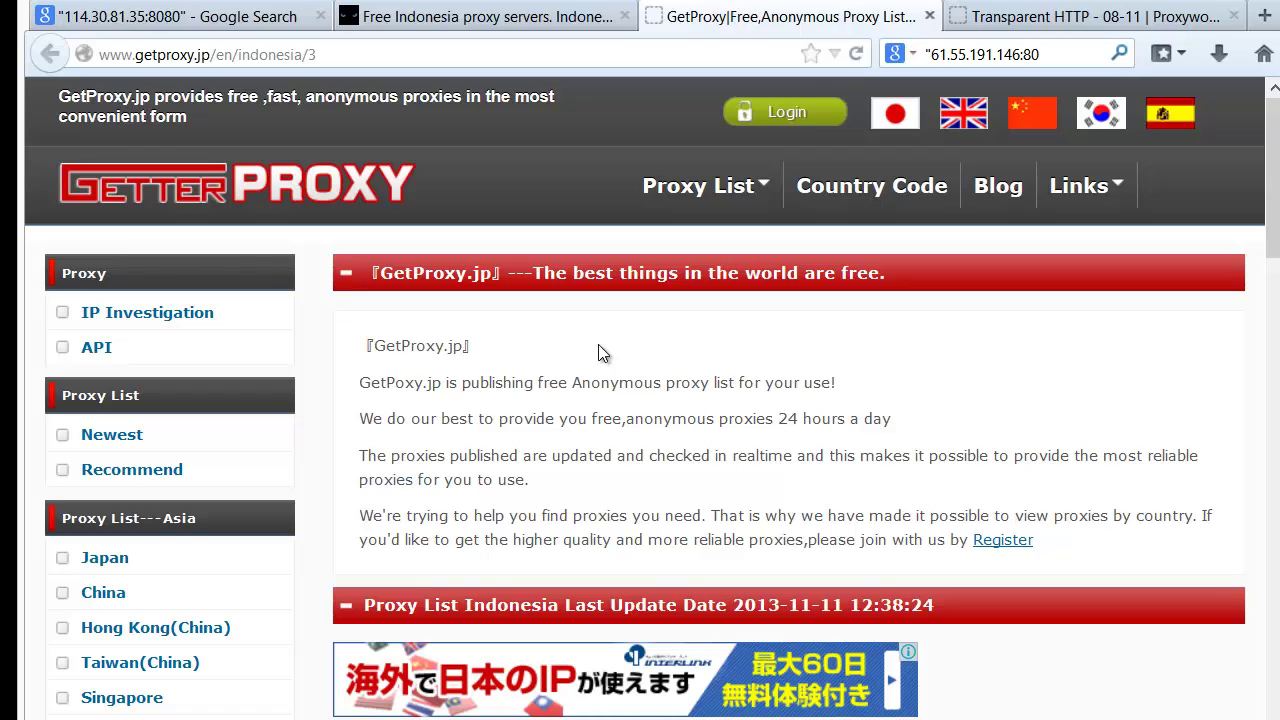
pyautogui.scroll(-15, 603, 352)
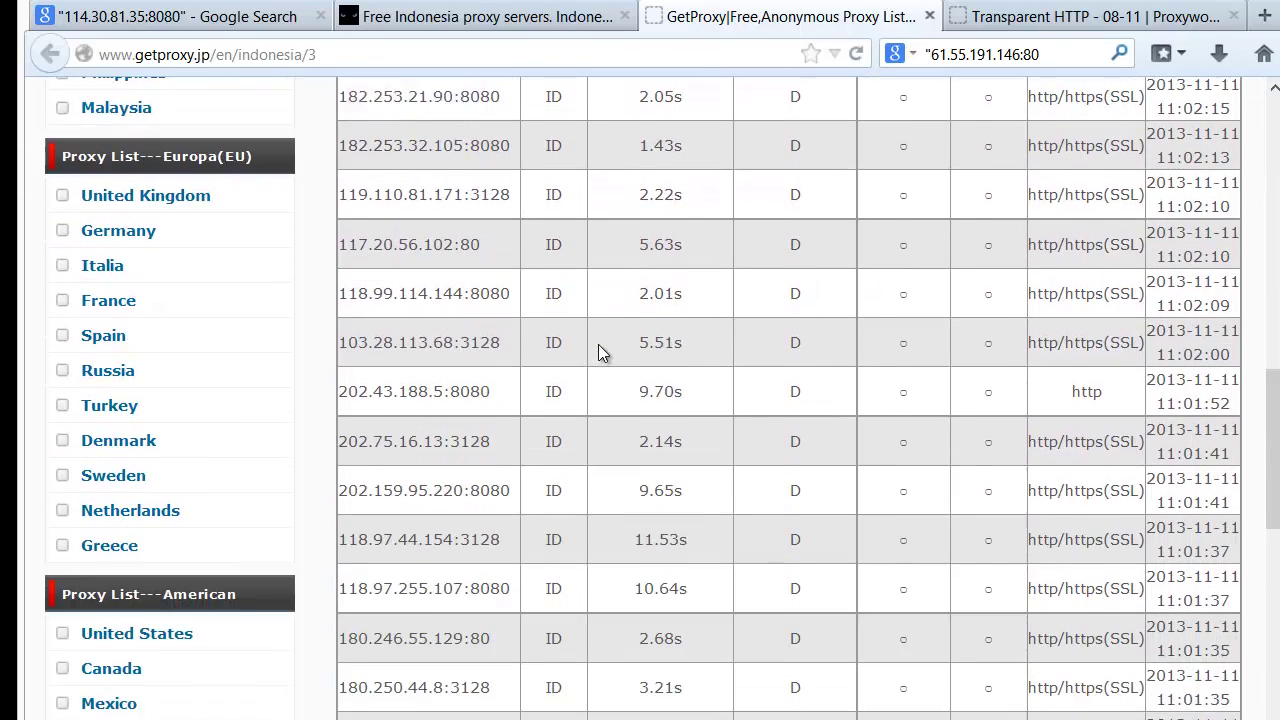
pyautogui.scroll(10, 597, 326)
pyautogui.scroll(7, 598, 328)
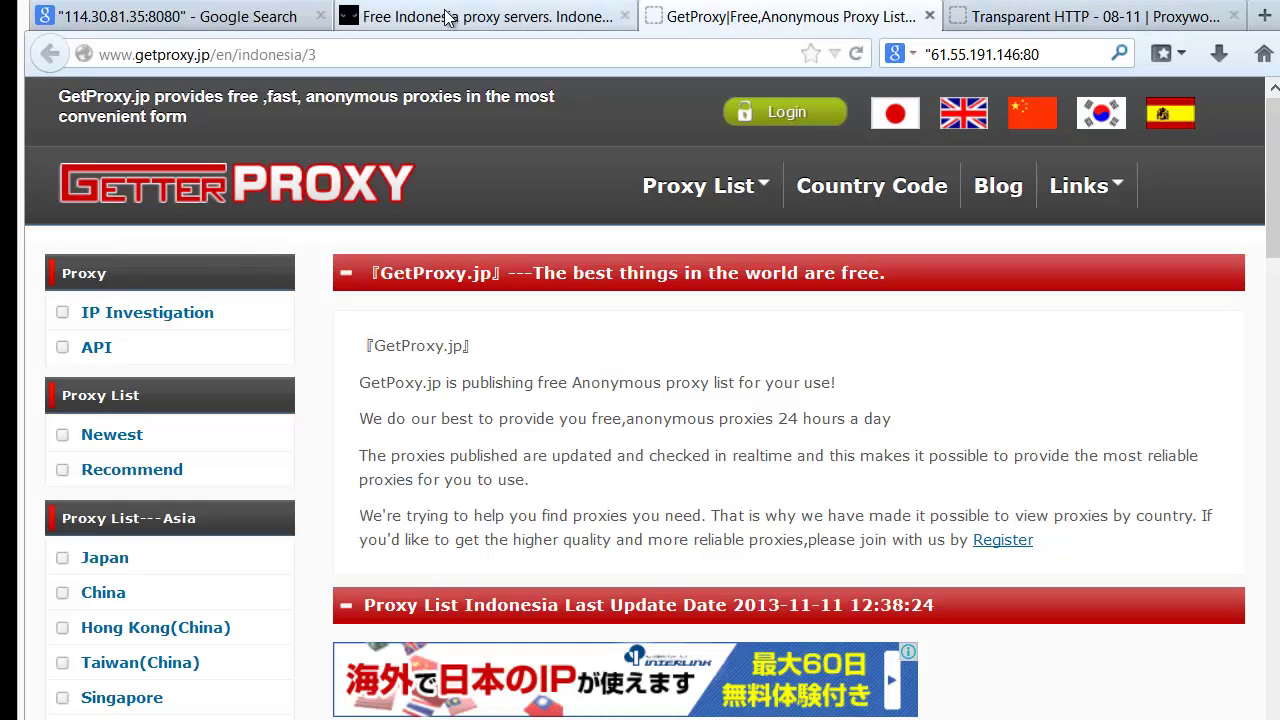
# Examine the Proxyworld.us Transparent HTTP 08-11 thread, including its address and the posted proxy list.
pyautogui.click(1055, 20)
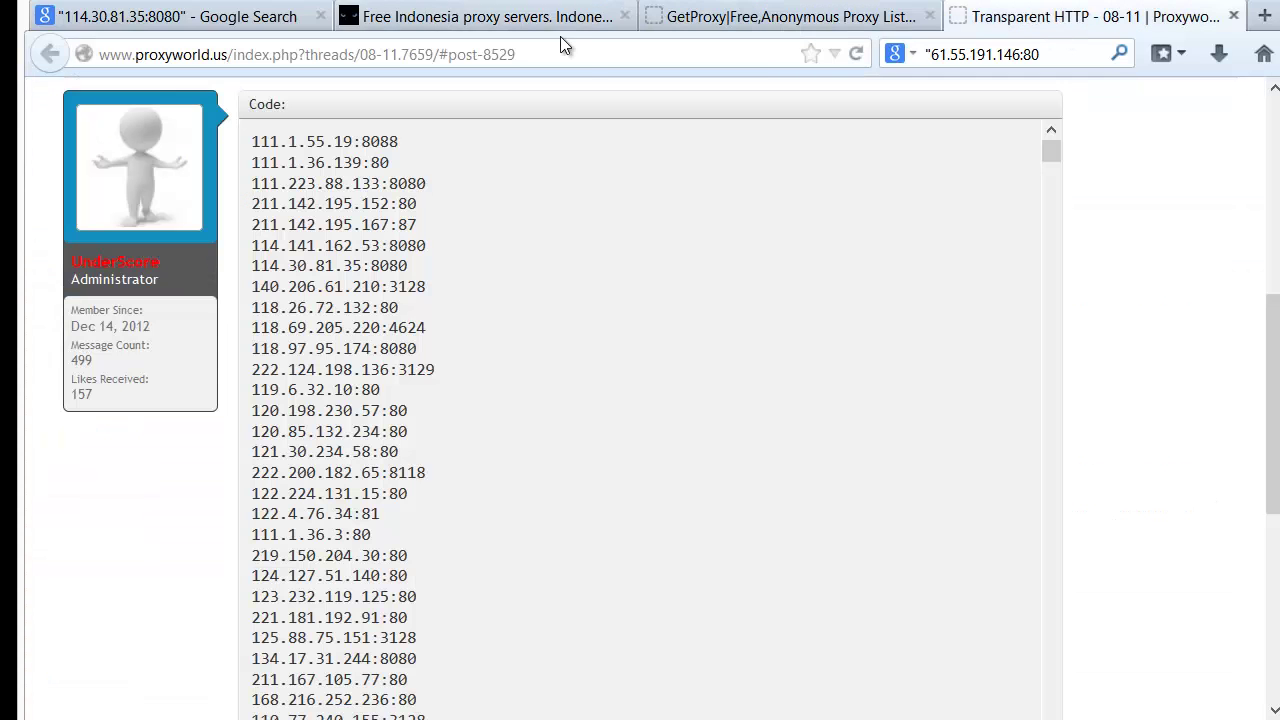
pyautogui.moveTo(541, 60); pyautogui.dragTo(238, 56)
pyautogui.click(604, 262)
pyautogui.scroll(5, 604, 262)
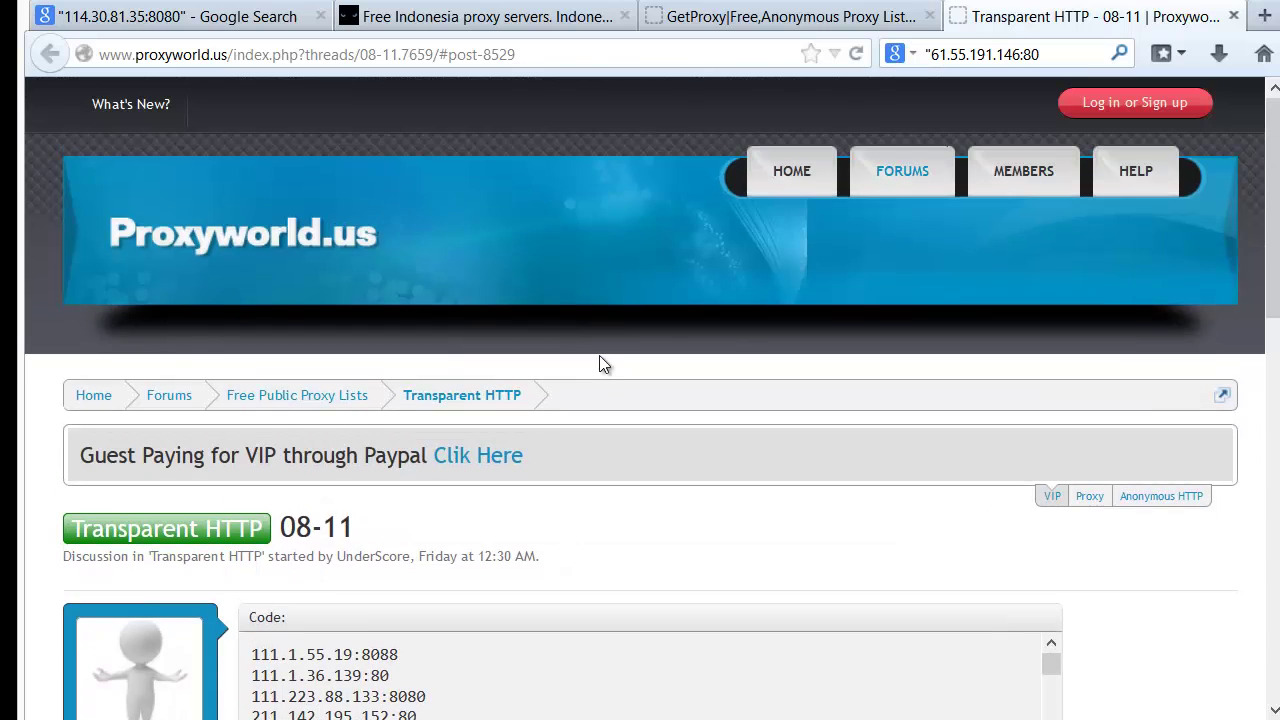
pyautogui.scroll(-15, 598, 356)
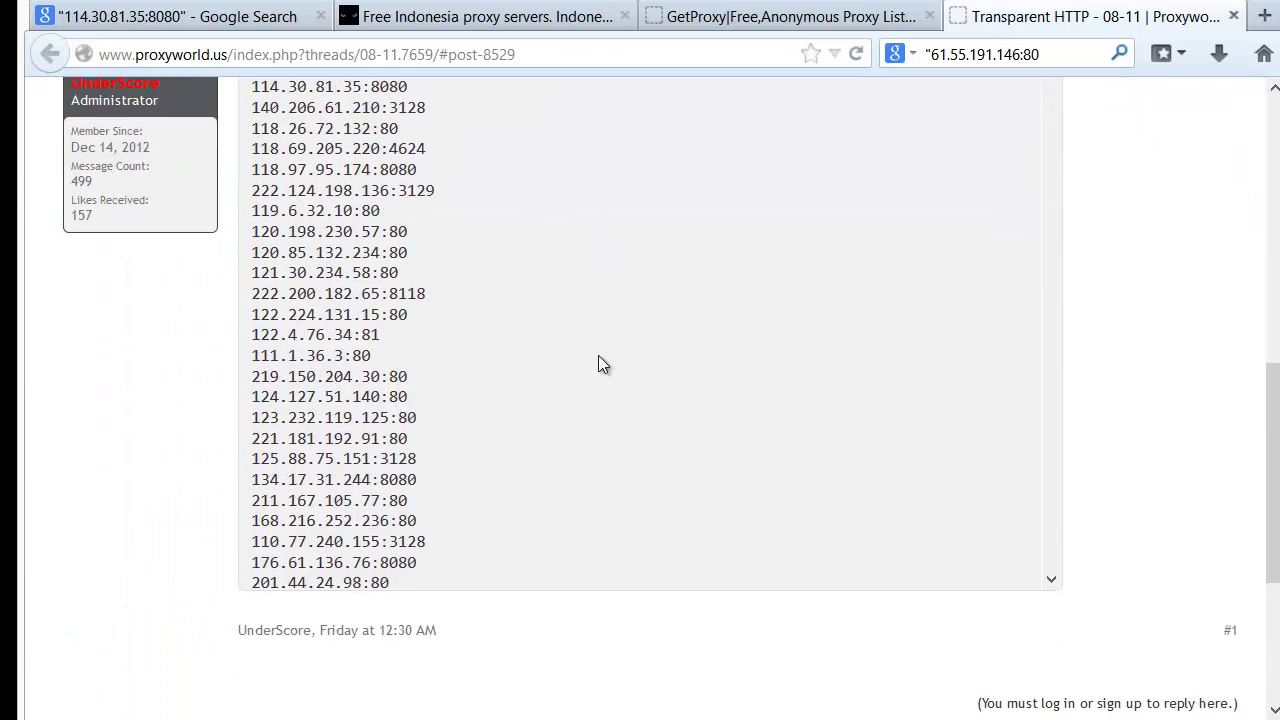
pyautogui.scroll(12, 598, 356)
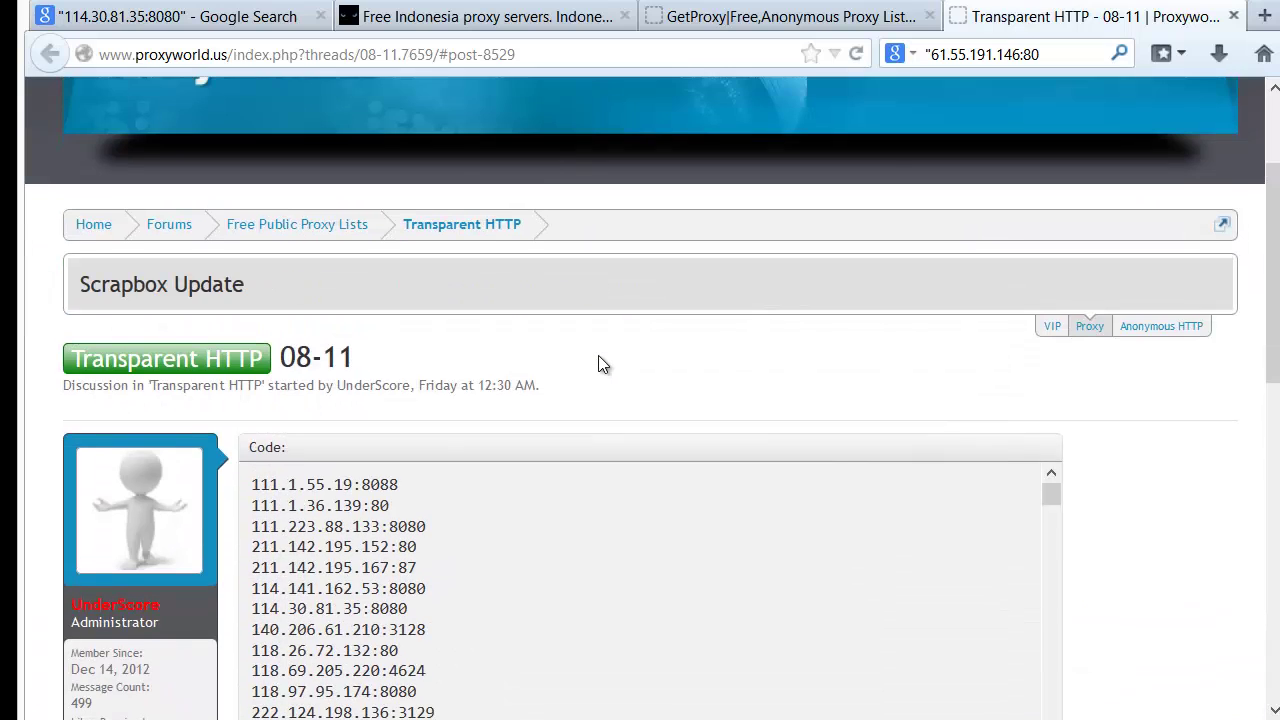
pyautogui.scroll(-3, 598, 360)
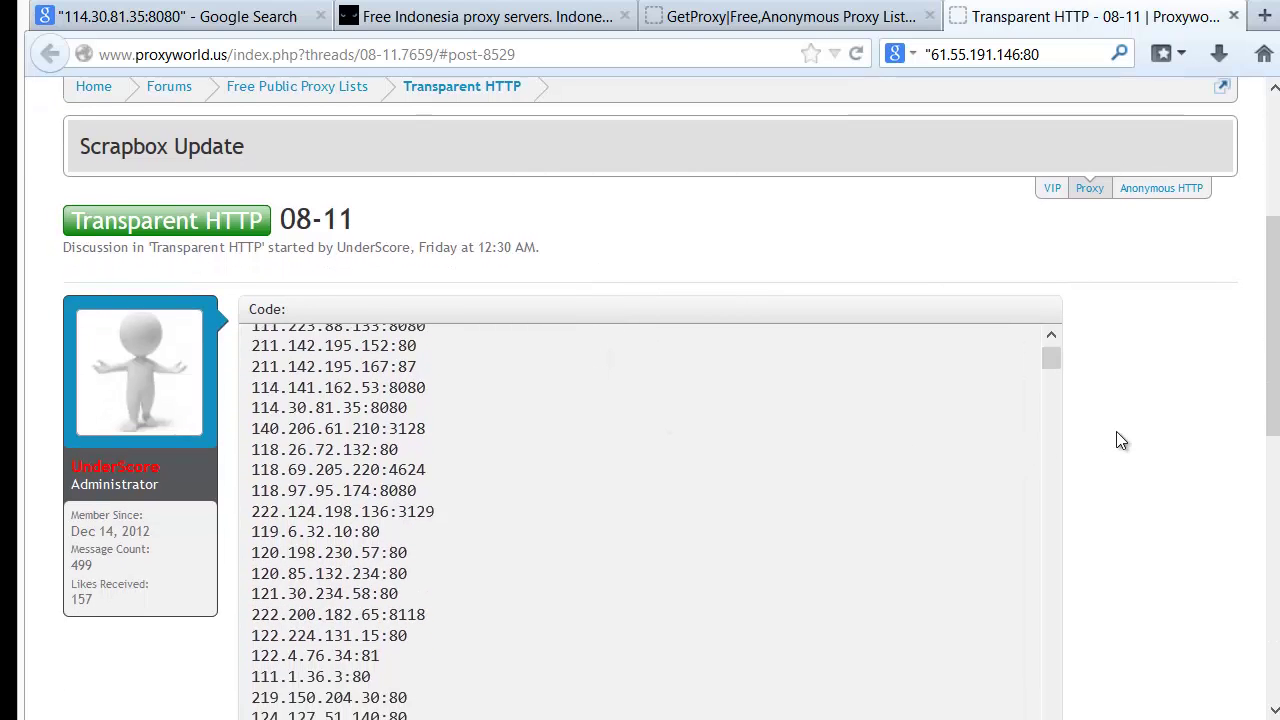
pyautogui.scroll(-10, 1116, 440)
pyautogui.scroll(7, 1116, 440)
pyautogui.scroll(3, 1118, 436)
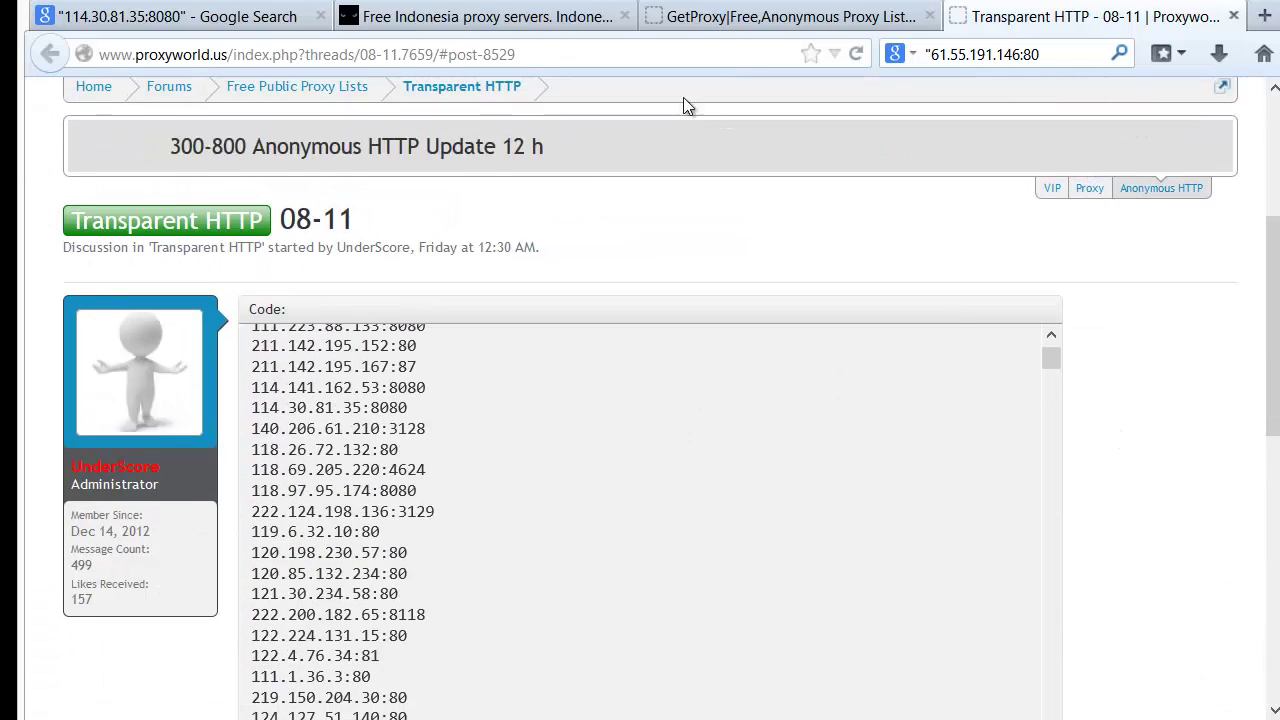
pyautogui.click(565, 16)
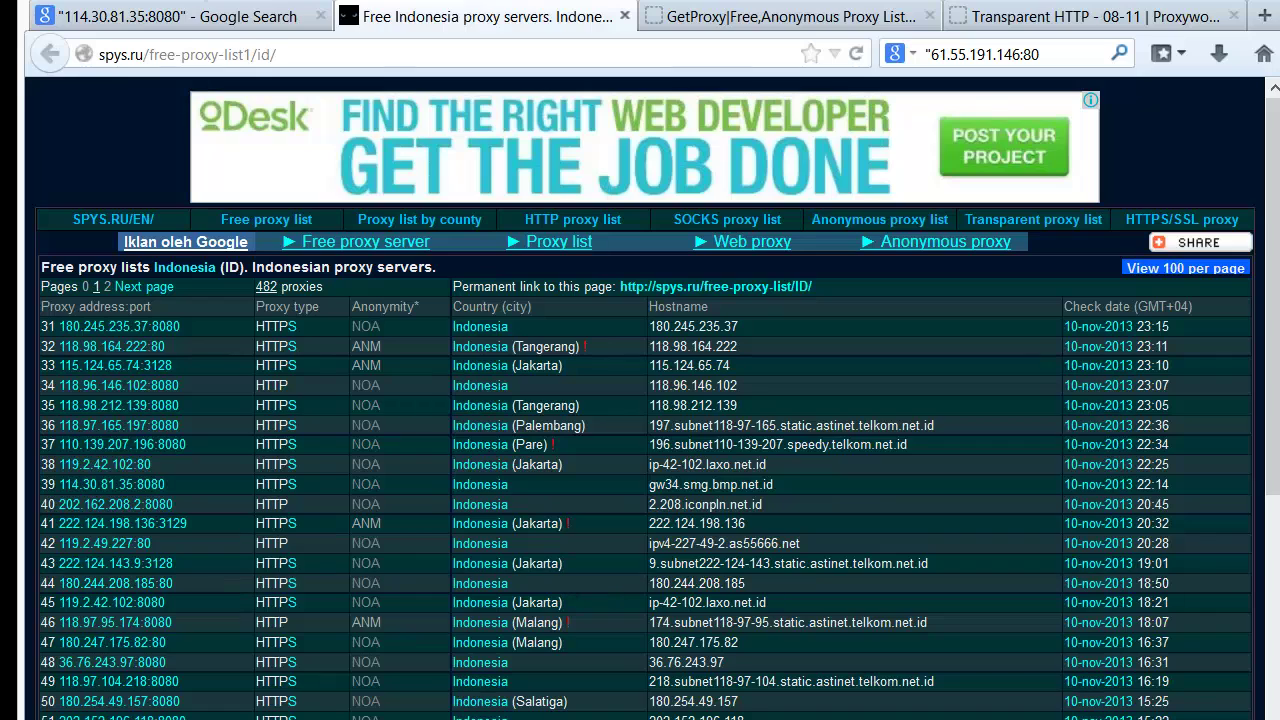
pyautogui.click(289, 60)
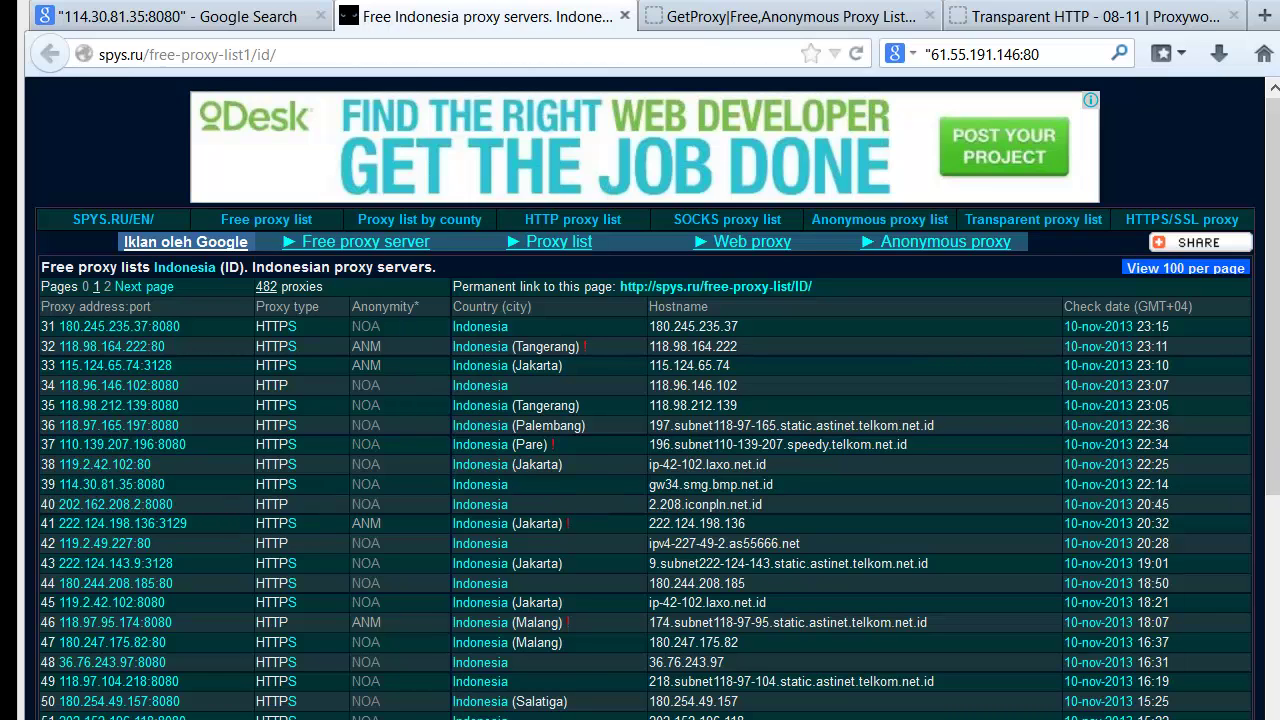
pyautogui.click(867, 18)
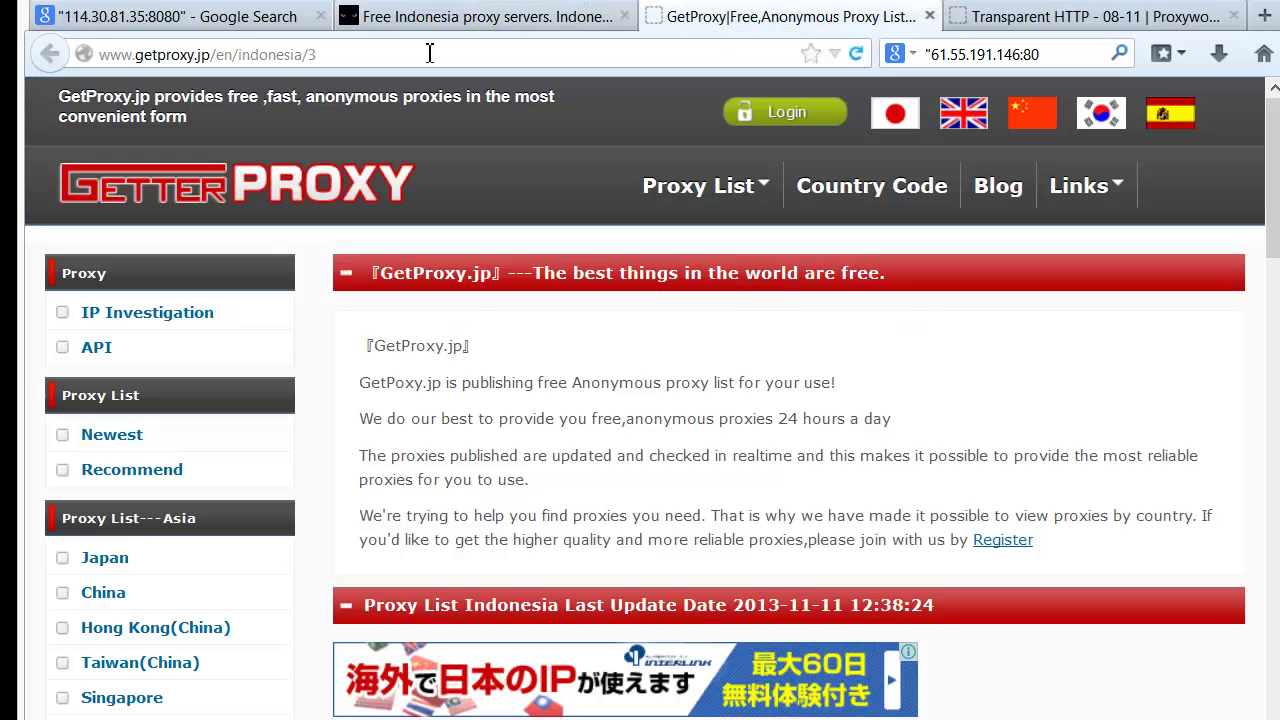
pyautogui.tripleClick(246, 55)
pyautogui.hotkey('ctrl', 'c')
pyautogui.hotkey('alt', 'Tab')
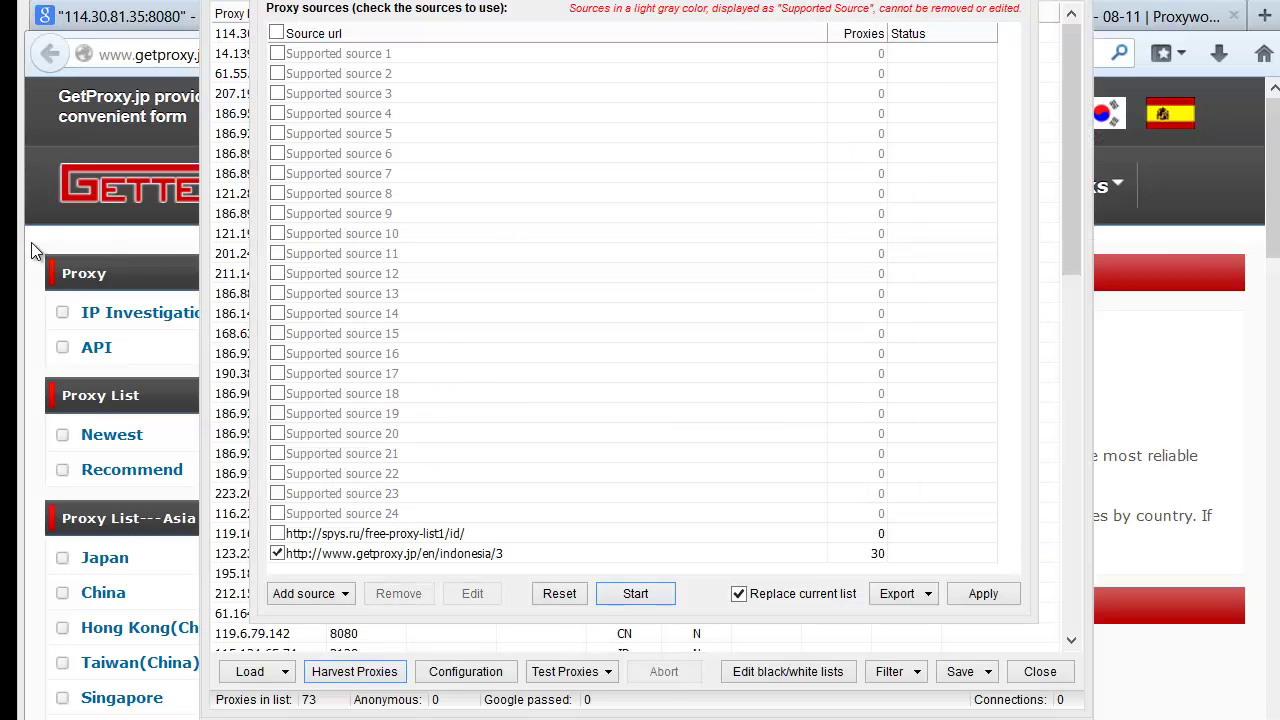
# Recheck the getproxy.jp page in the browser and apply the harvested proxies in ScrapeBox, replacing the current proxy list.
pyautogui.click(33, 241)
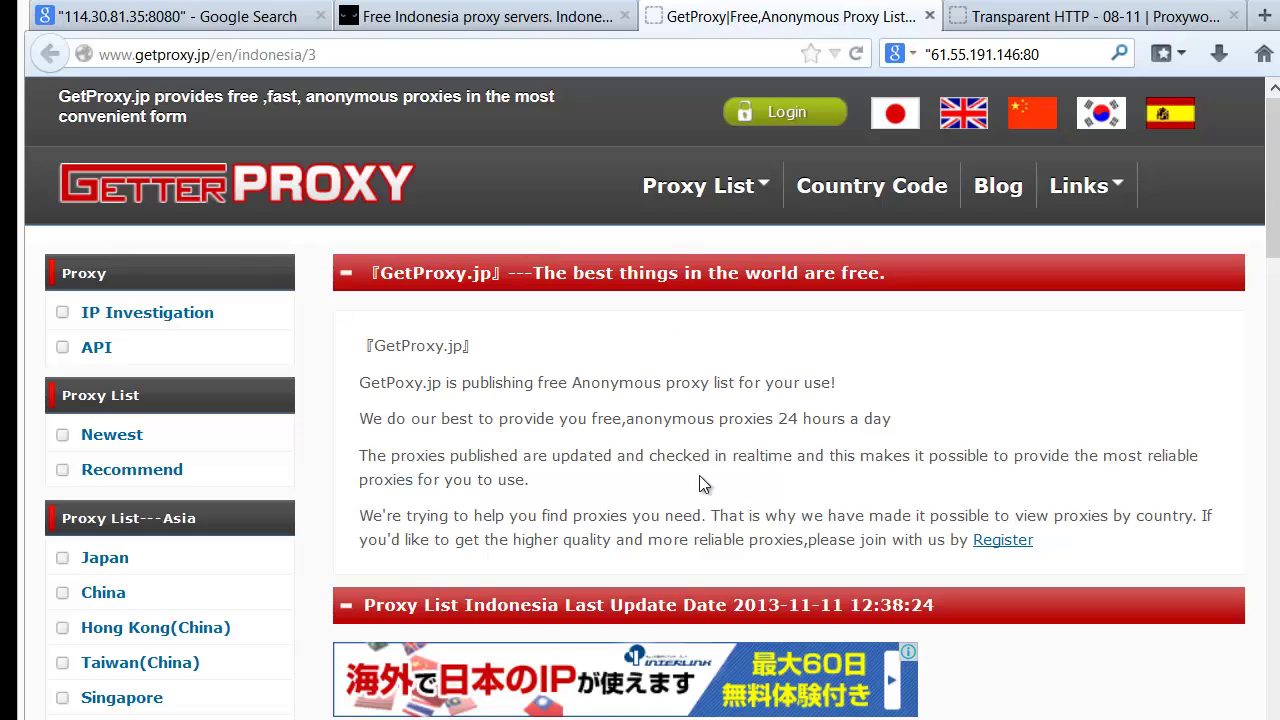
pyautogui.hotkey('alt', 'Tab')
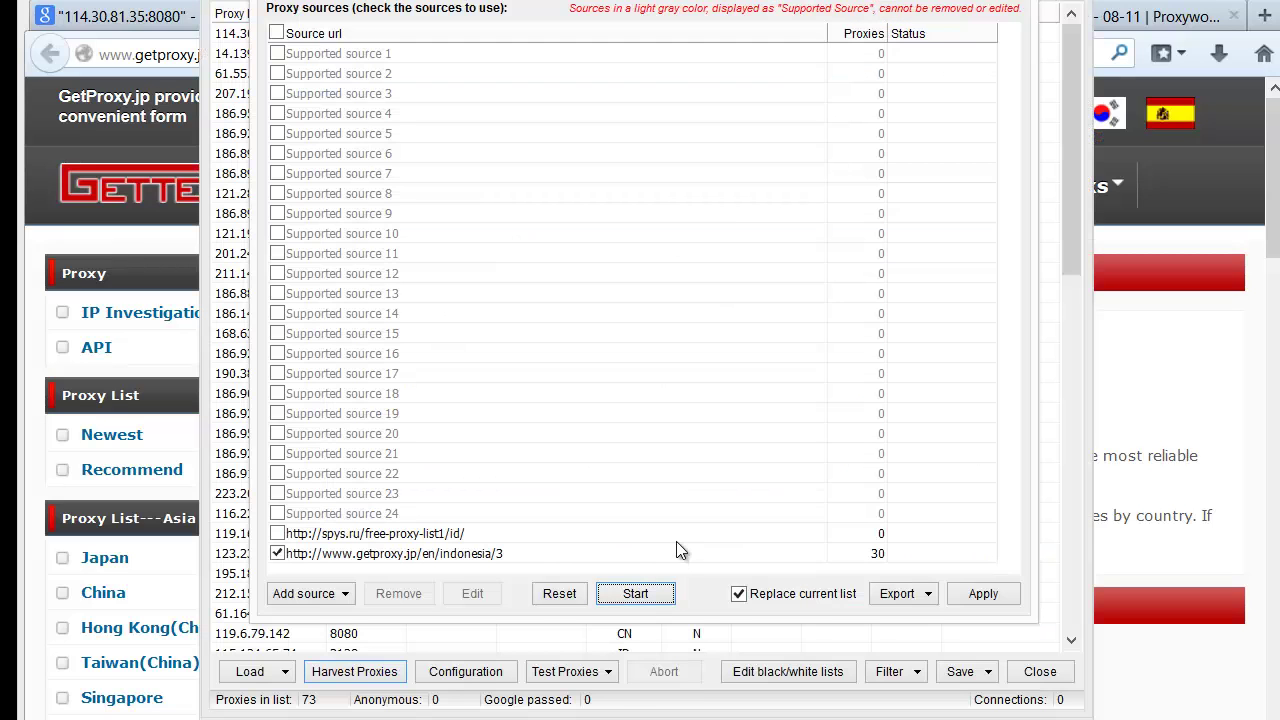
pyautogui.click(1003, 594)
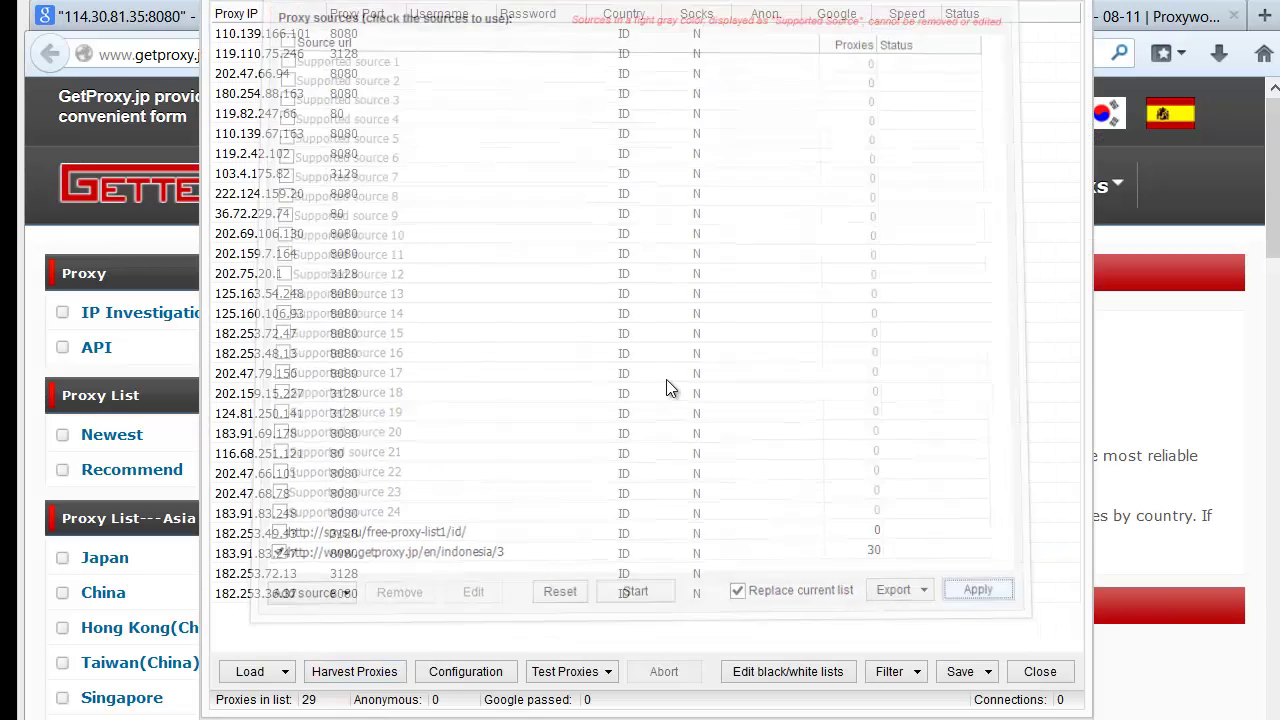
# Test the harvested Indonesian proxies in the proxy manager.
pyautogui.click(565, 671)
pyautogui.click(572, 695)
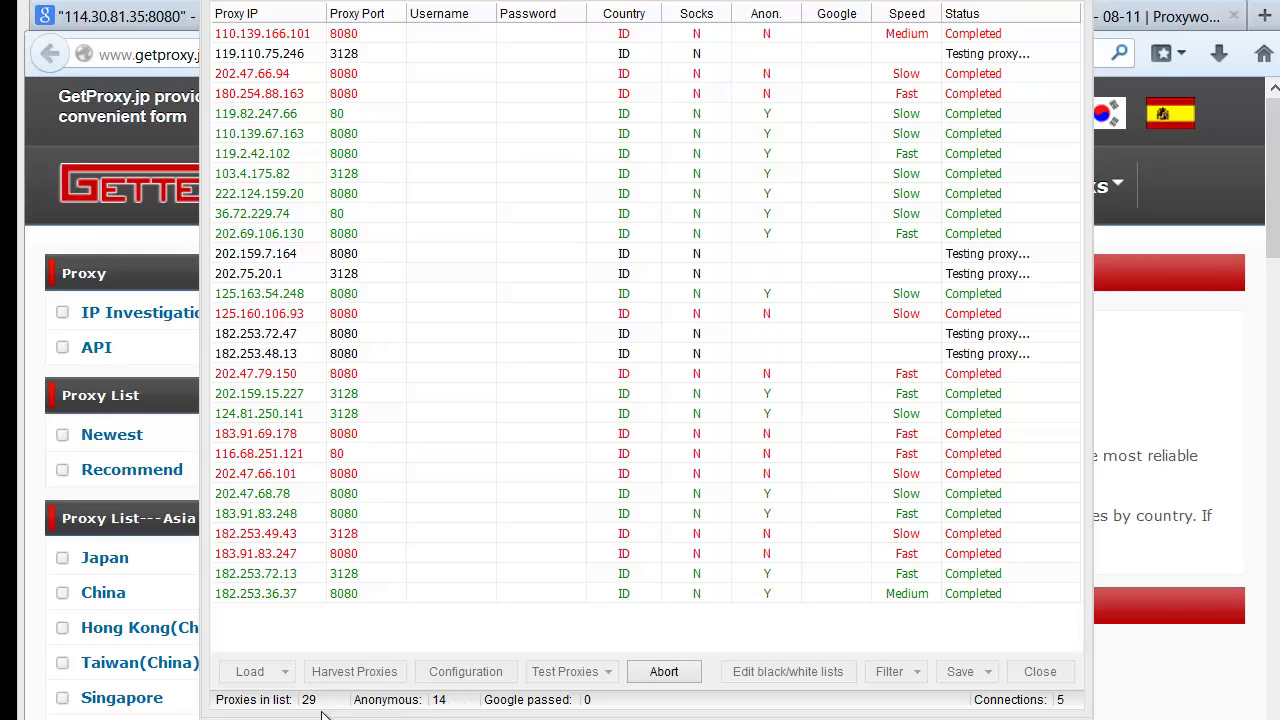
# Examine the getproxy.jp Indonesian list in the browser, including its last update date, proxy entries and numbered page links.
pyautogui.click(31, 306)
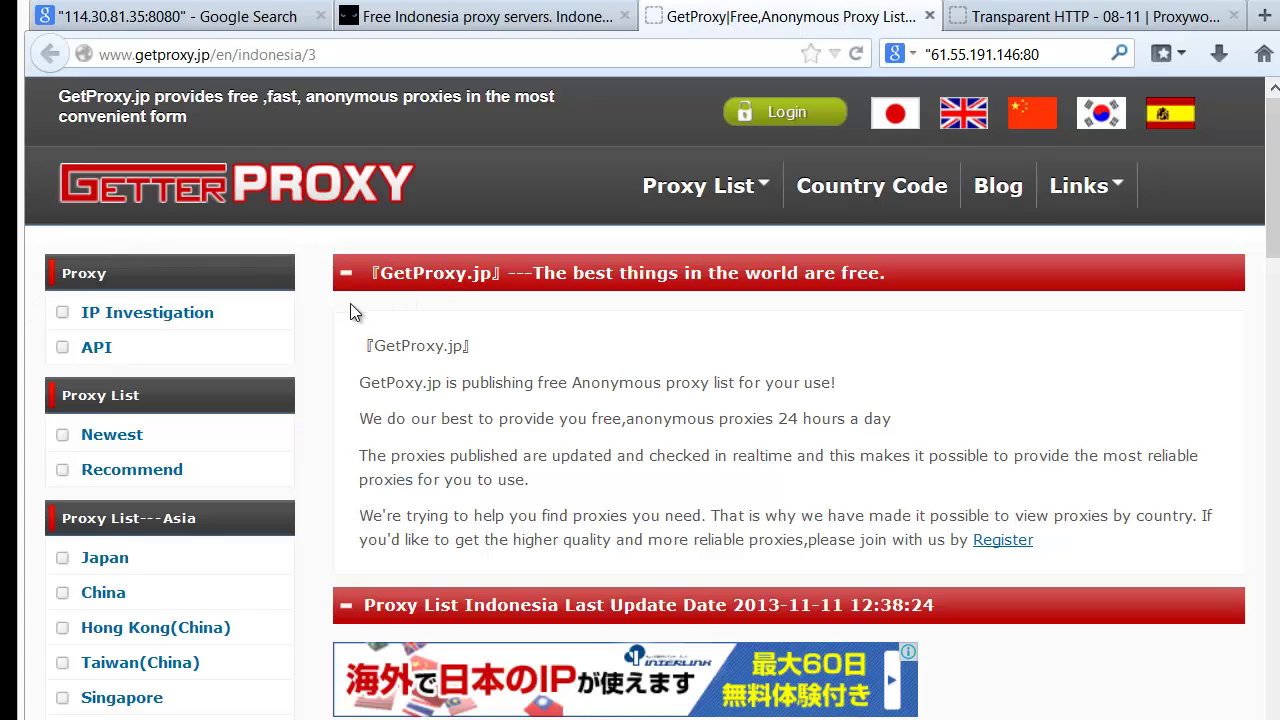
pyautogui.scroll(-15, 350, 311)
pyautogui.scroll(7, 350, 311)
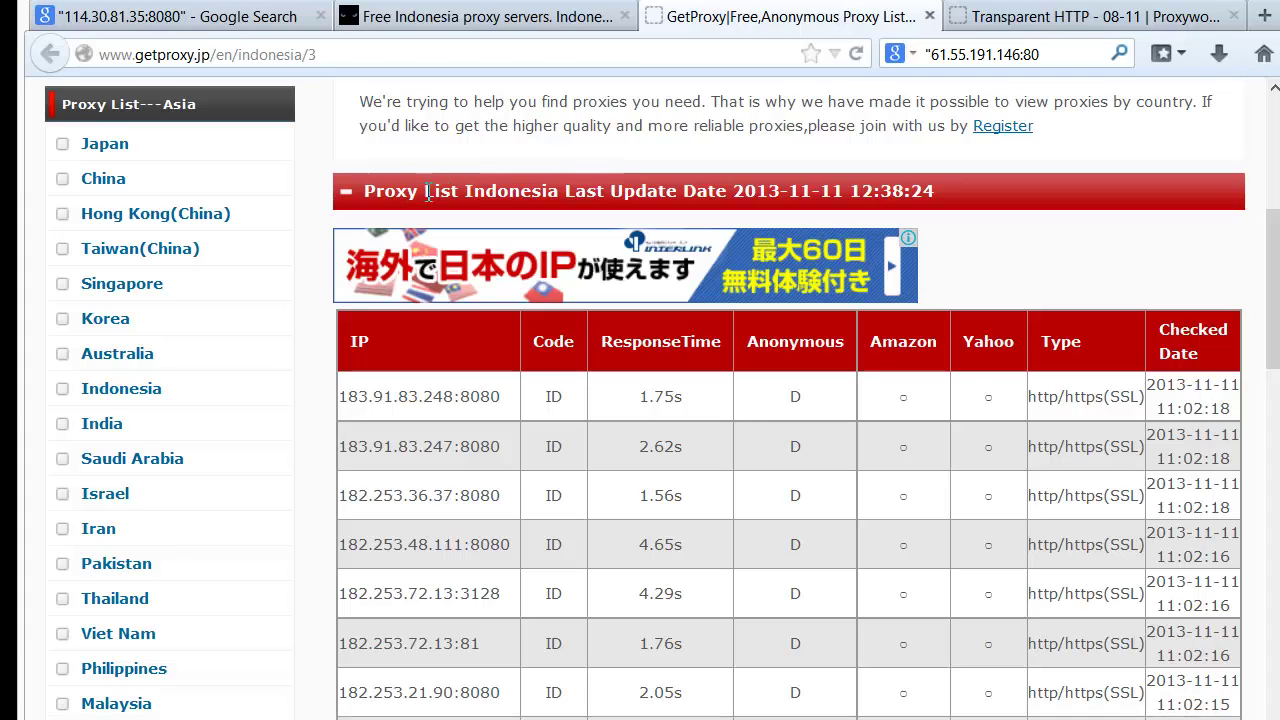
pyautogui.moveTo(657, 190); pyautogui.dragTo(891, 191)
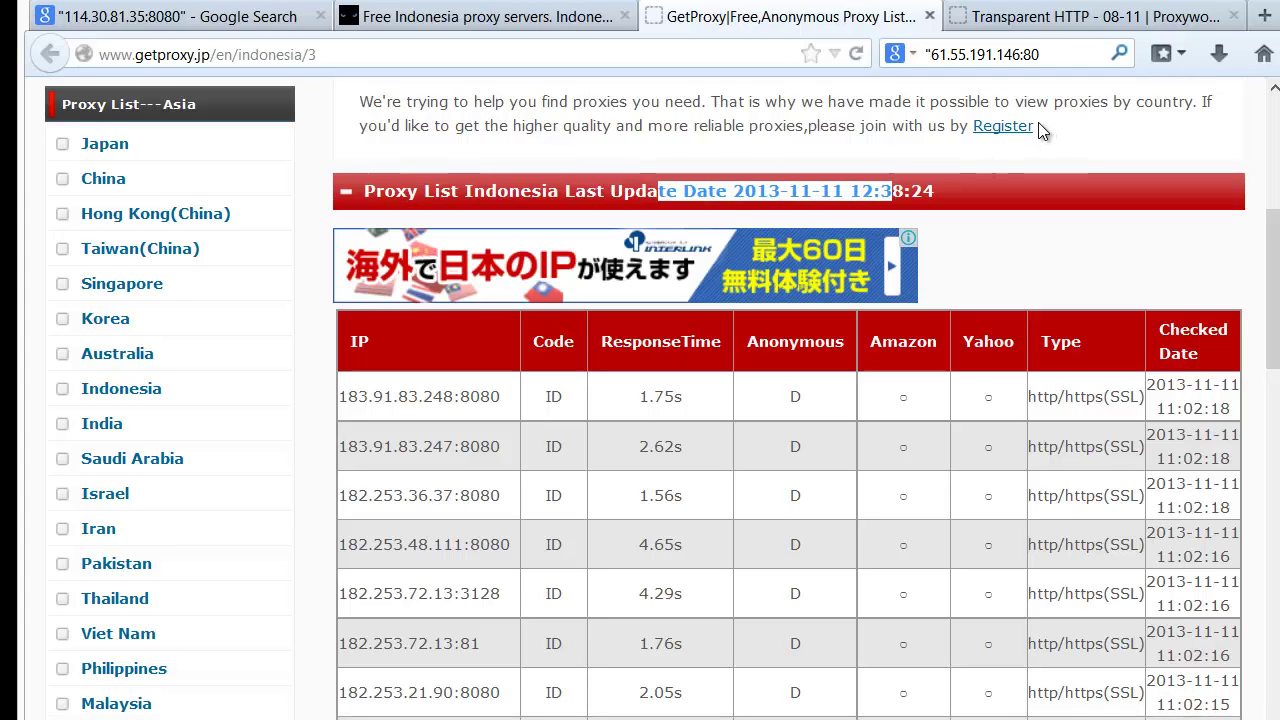
pyautogui.scroll(-1, 1117, 160)
pyautogui.scroll(-10, 931, 190)
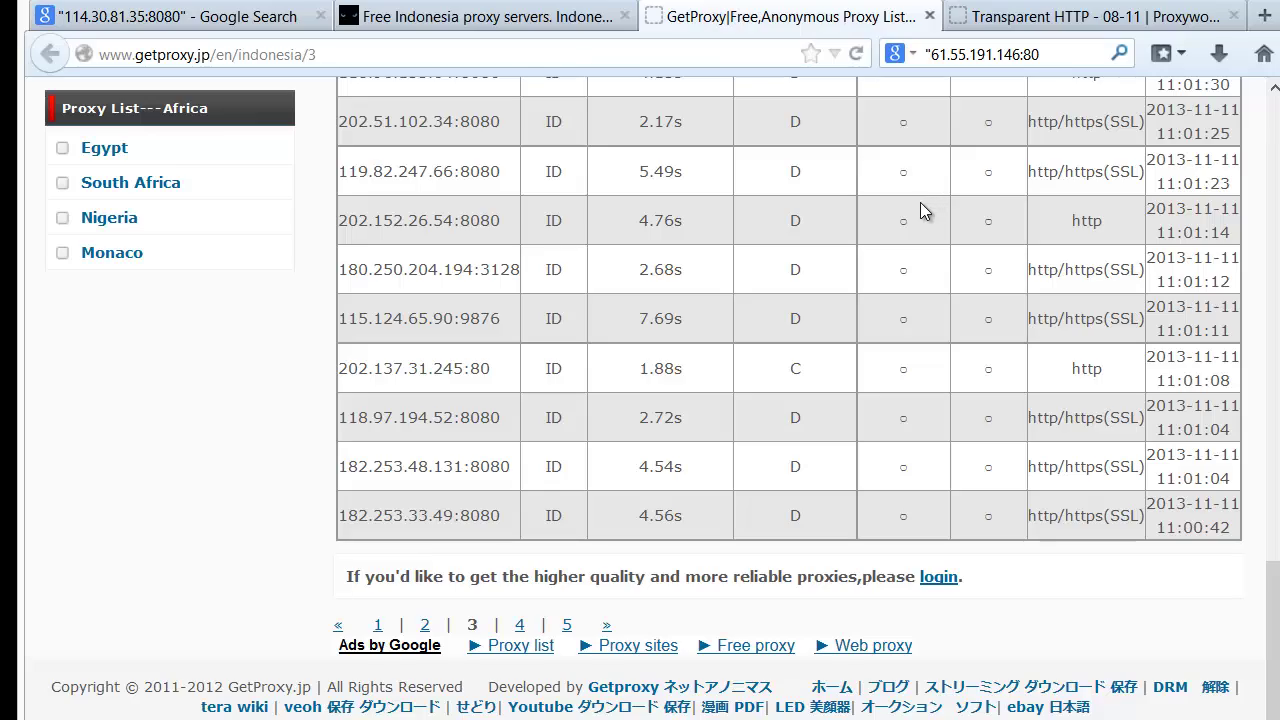
pyautogui.scroll(15, 920, 202)
pyautogui.scroll(-6, 920, 202)
pyautogui.scroll(-5, 920, 205)
# Open page 1 of the getproxy.jp Indonesian list and copy its address.
pyautogui.click(378, 626)
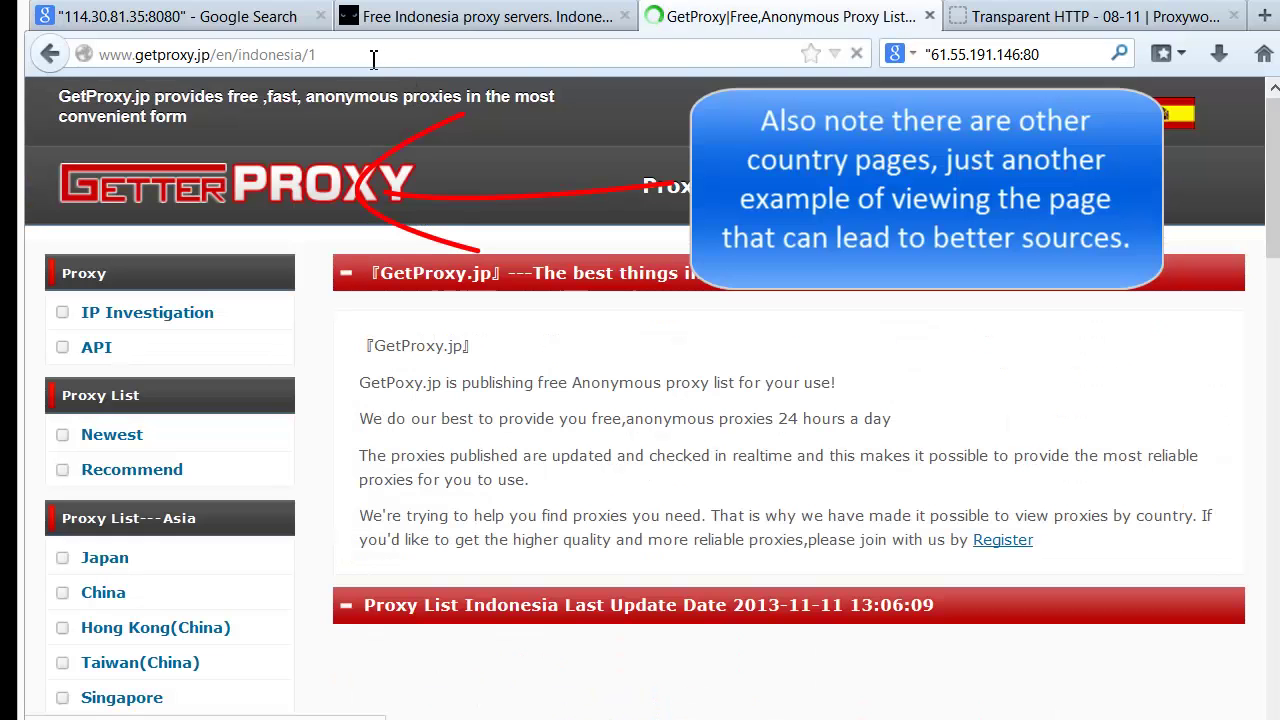
pyautogui.click(373, 57)
pyautogui.rightClick(280, 54)
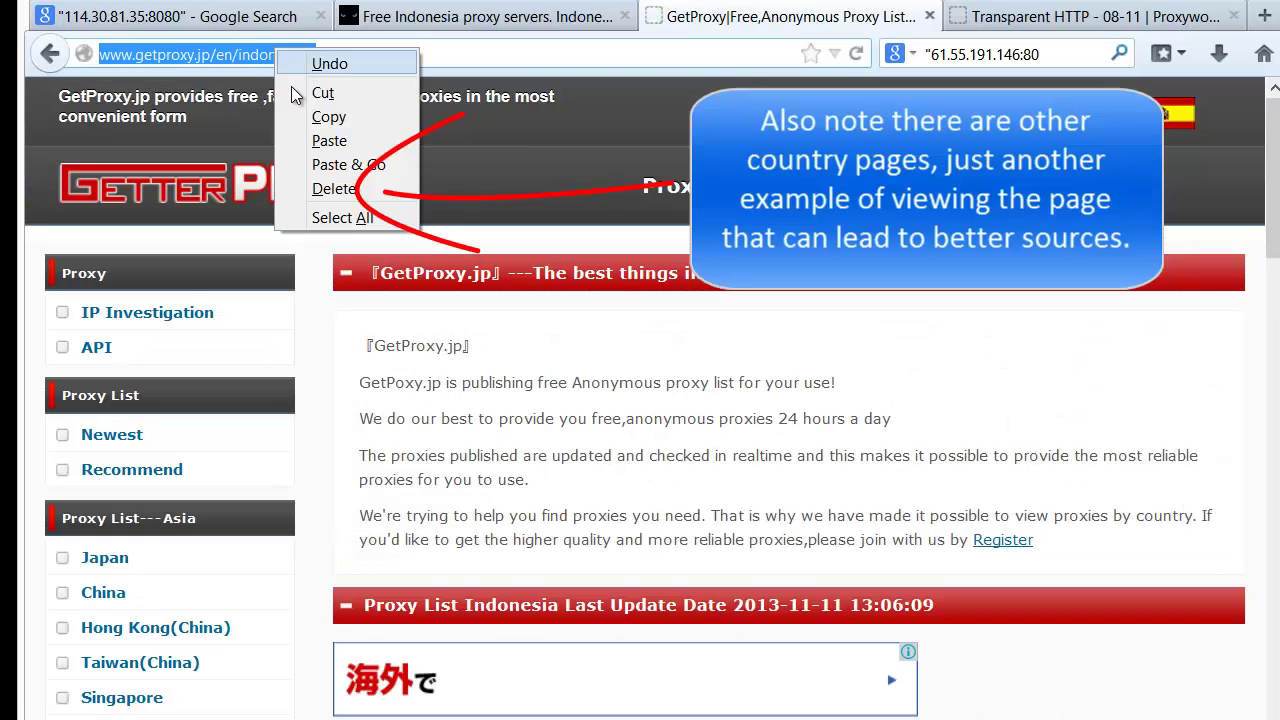
pyautogui.click(305, 117)
pyautogui.scroll(-15, 577, 368)
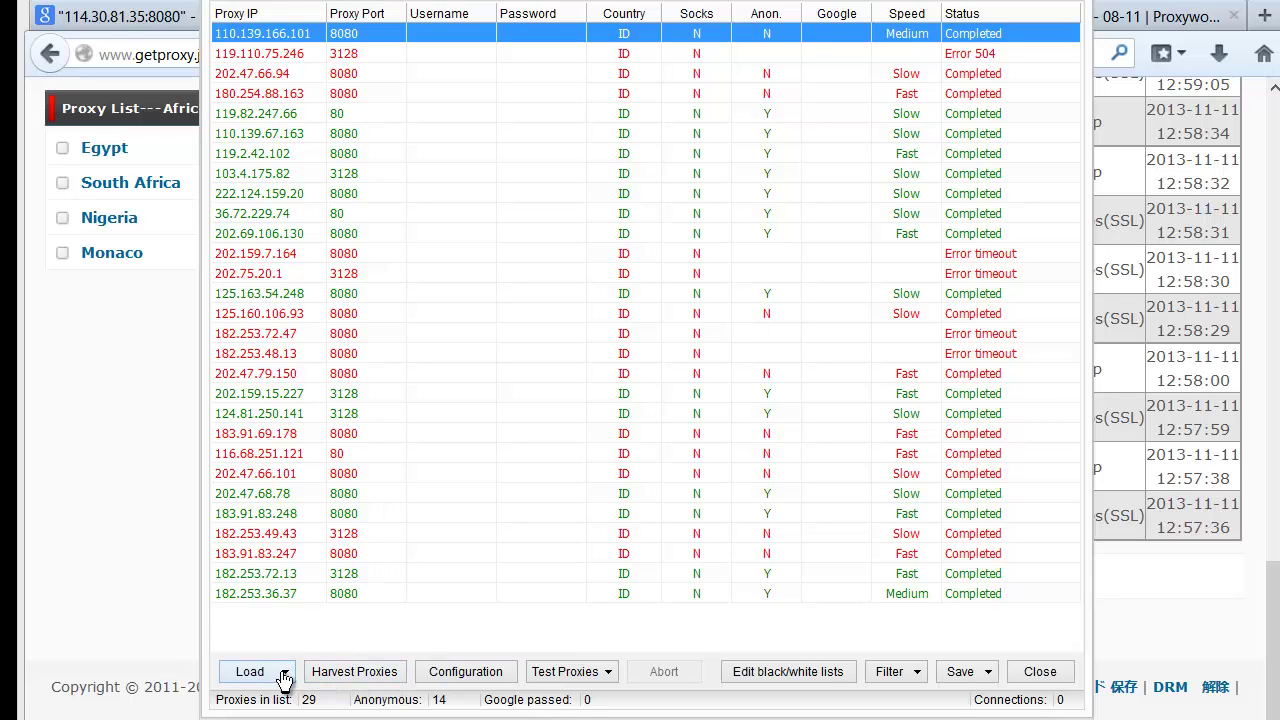
pyautogui.click(356, 672)
pyautogui.click(330, 646)
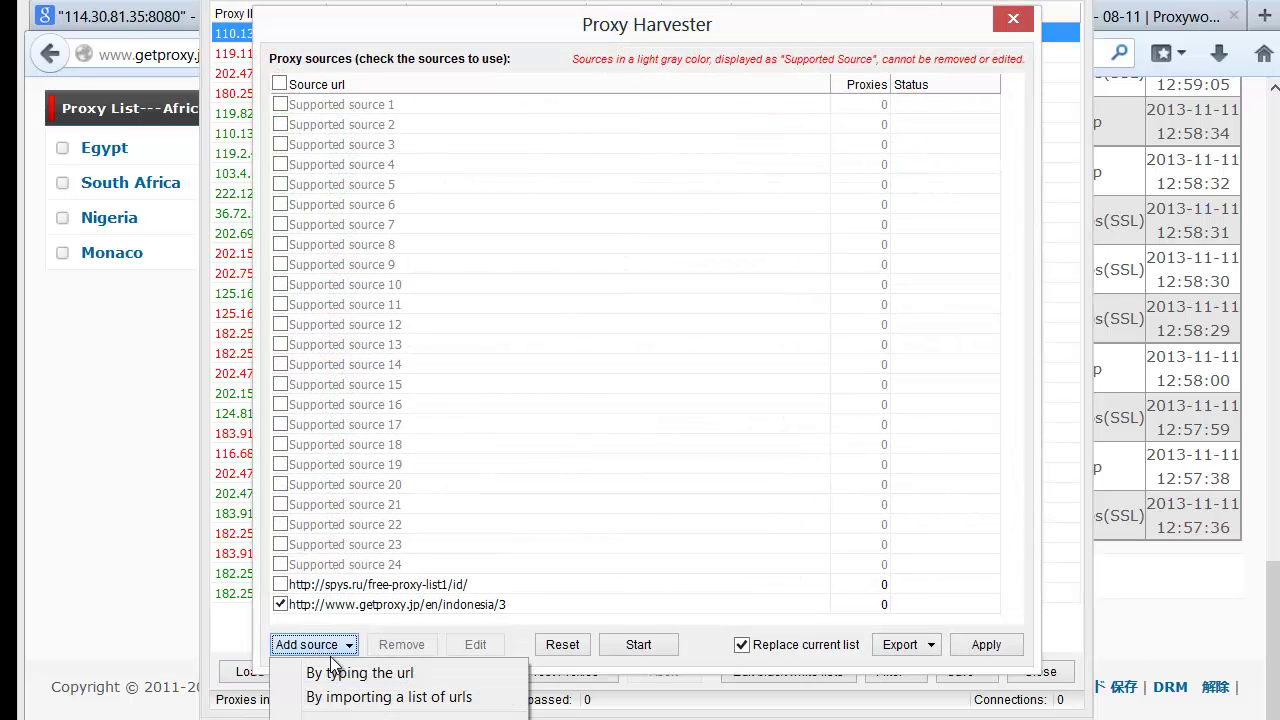
pyautogui.click(340, 672)
pyautogui.hotkey('ctrl', 'v')
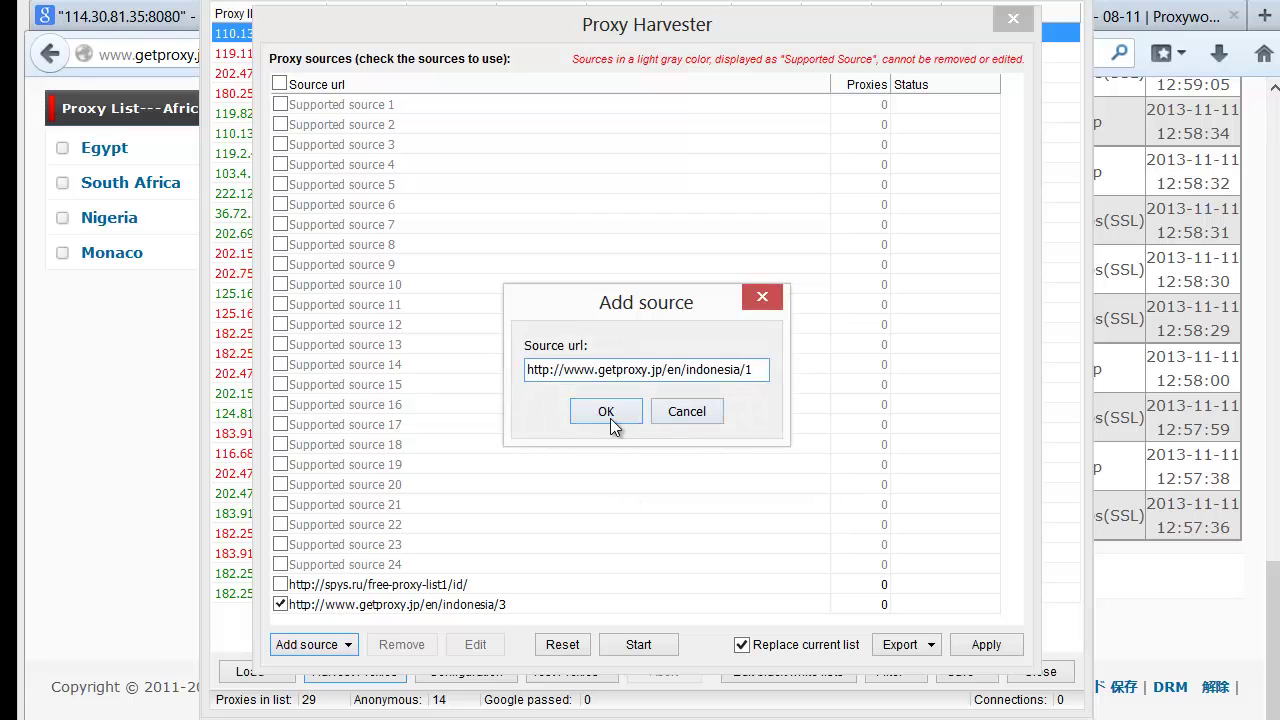
pyautogui.click(607, 418)
pyautogui.click(309, 645)
pyautogui.click(330, 672)
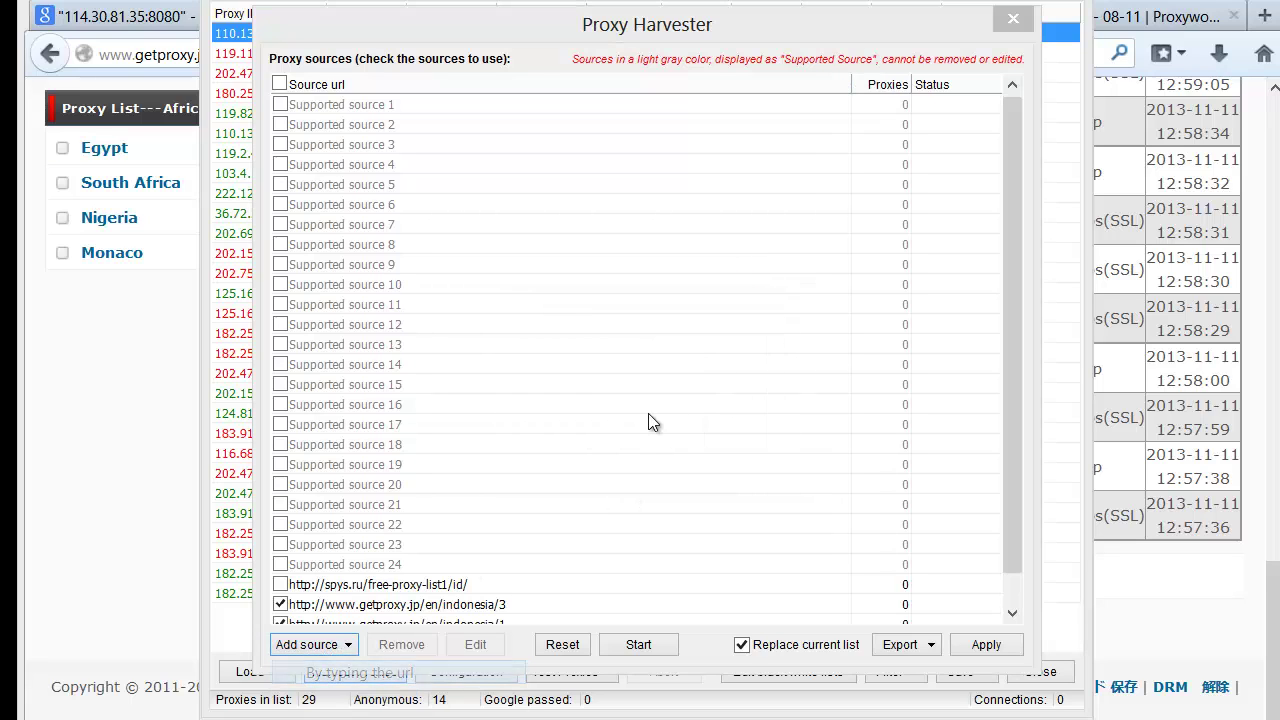
pyautogui.moveTo(670, 364); pyautogui.dragTo(415, 371)
pyautogui.hotkey('ctrl', 'v')
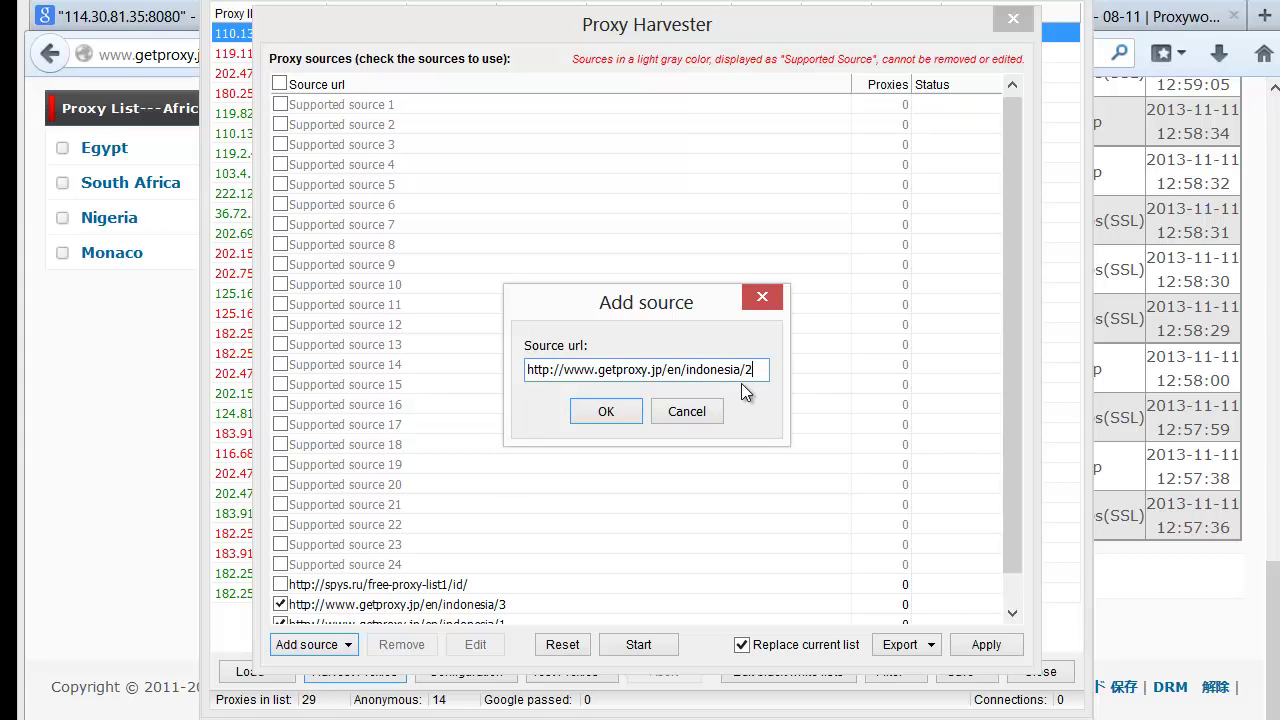
pyautogui.click(606, 411)
# Harvest proxies from the three checked getproxy.jp Indonesia sources.
pyautogui.click(1013, 612)
pyautogui.click(630, 645)
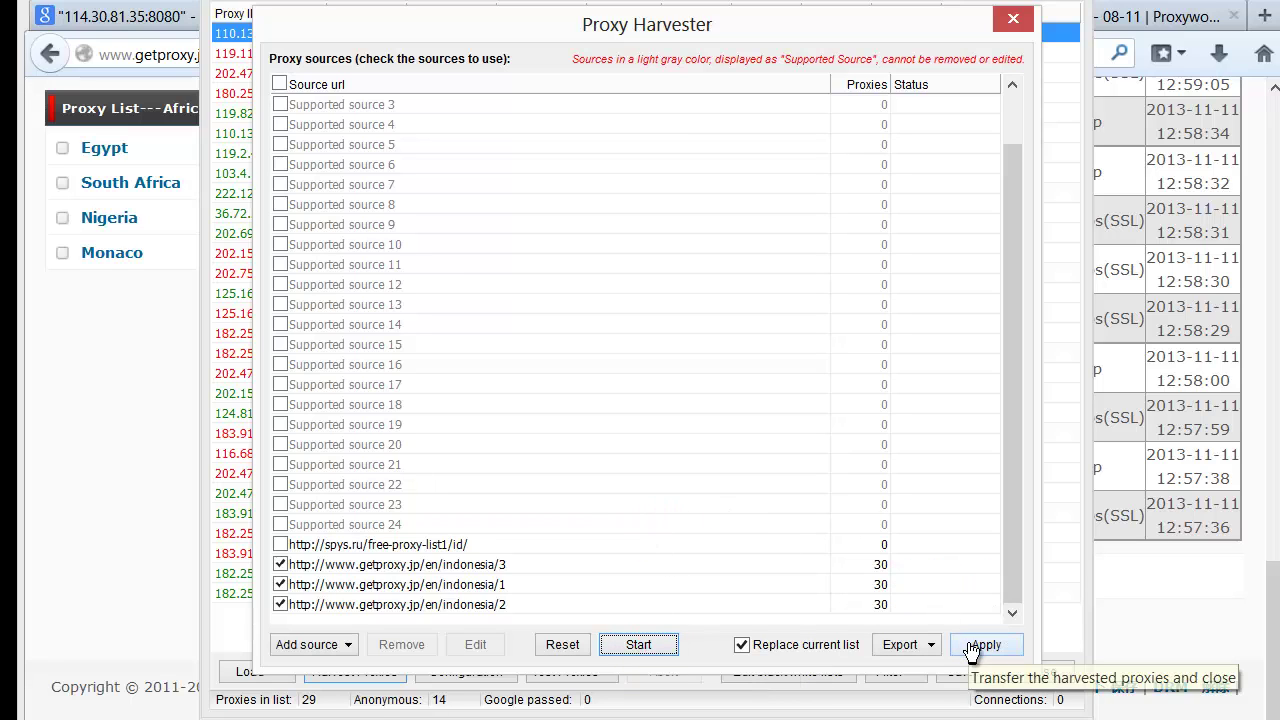
pyautogui.click(975, 644)
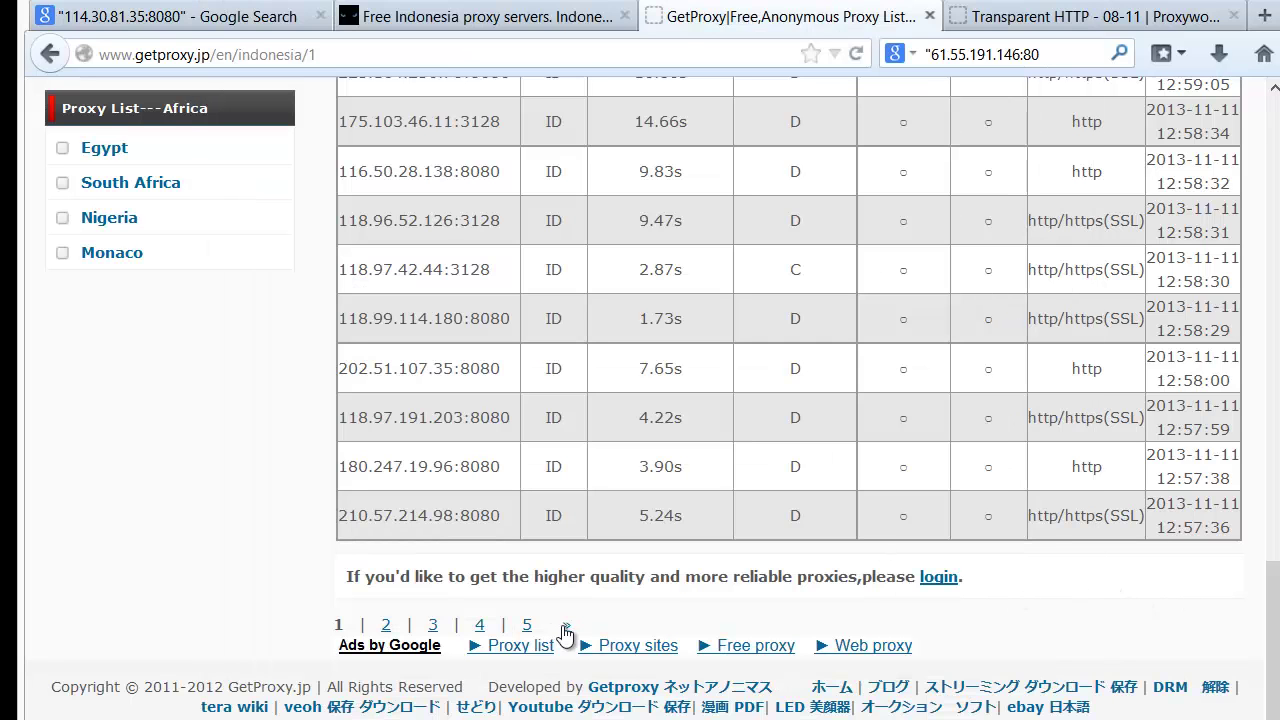
# Go through further pages of the getproxy.jp Indonesian list in the browser and compare them with the sources in the Proxy Harvester.
pyautogui.click(566, 625)
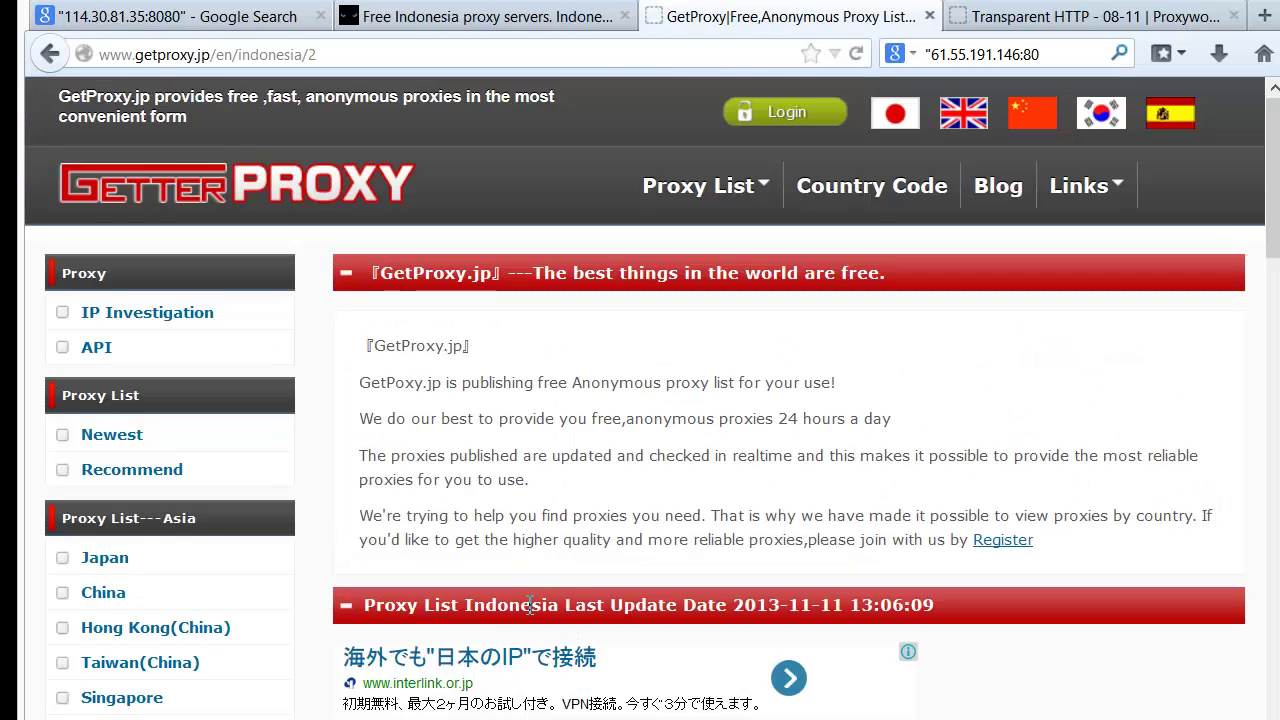
pyautogui.scroll(-20, 570, 600)
pyautogui.click(566, 624)
pyautogui.hotkey('alt', 'Tab')
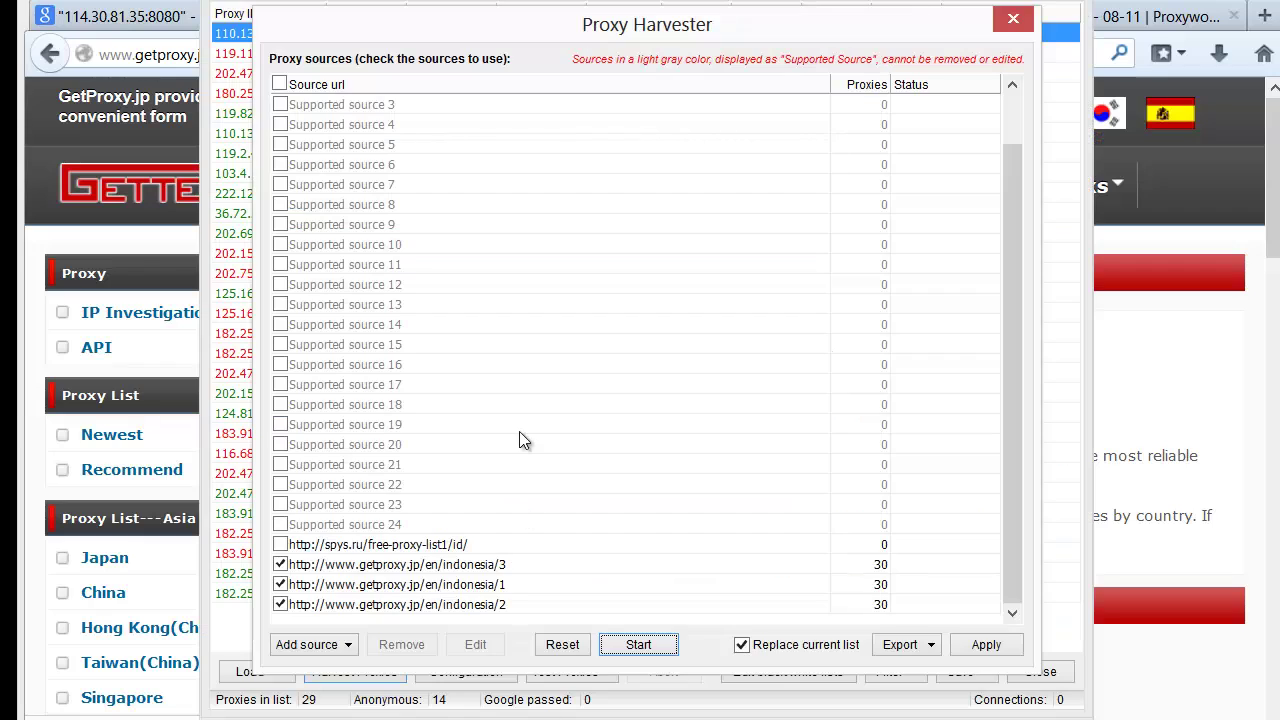
pyautogui.click(518, 428)
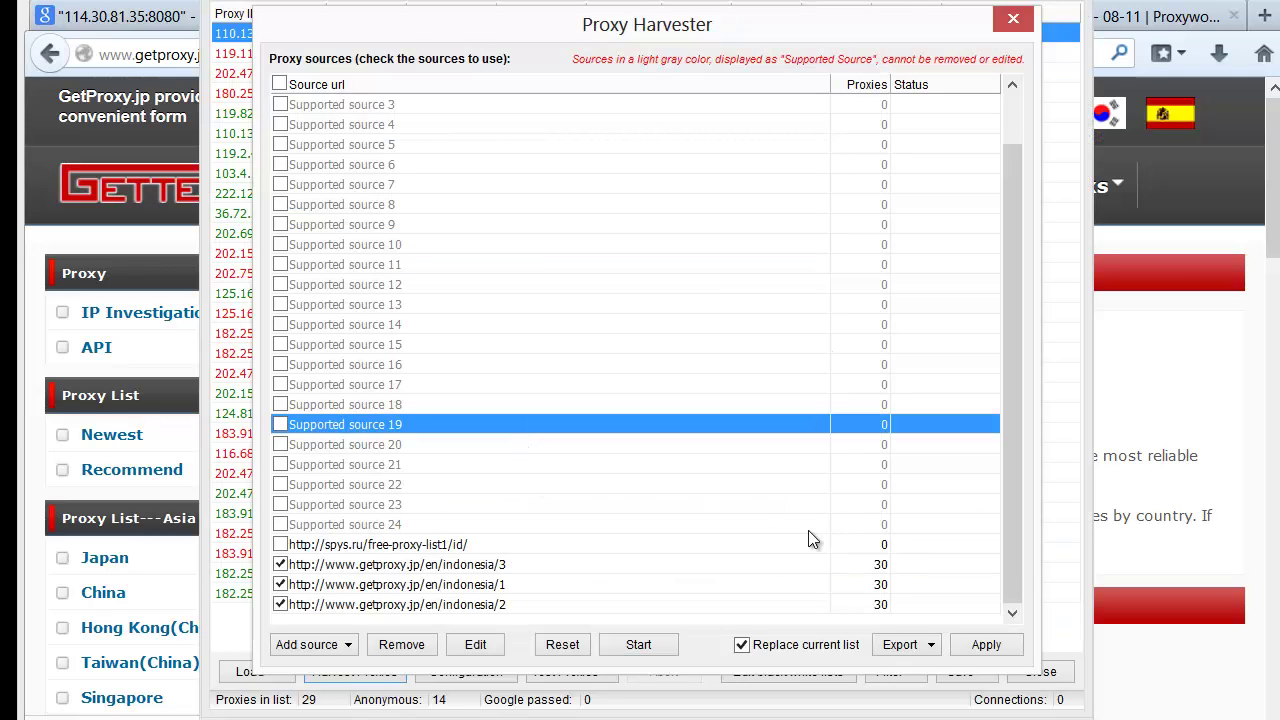
pyautogui.click(1150, 408)
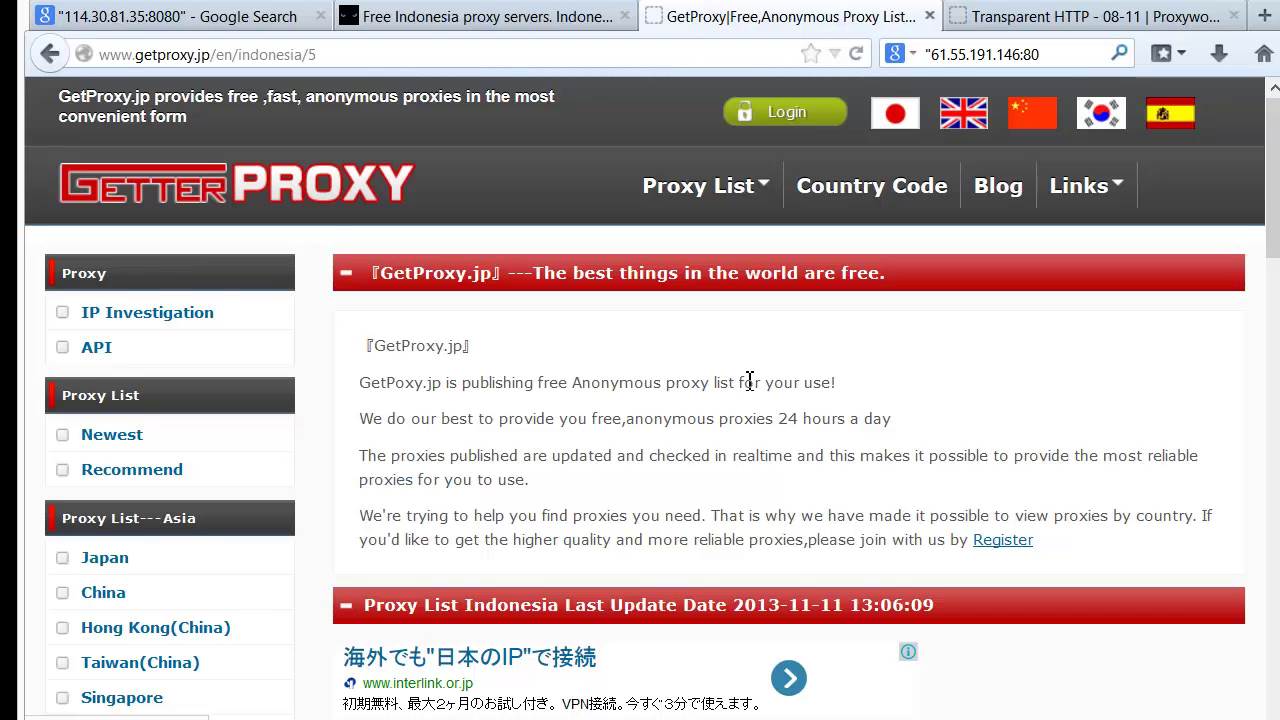
pyautogui.scroll(-5, 750, 382)
pyautogui.scroll(5, 736, 373)
# Review the Proxyworld.us Transparent HTTP 08-11 thread and its address, and recheck page 5 of the getproxy.jp Indonesian list.
pyautogui.hotkey('ctrl', 'Tab')
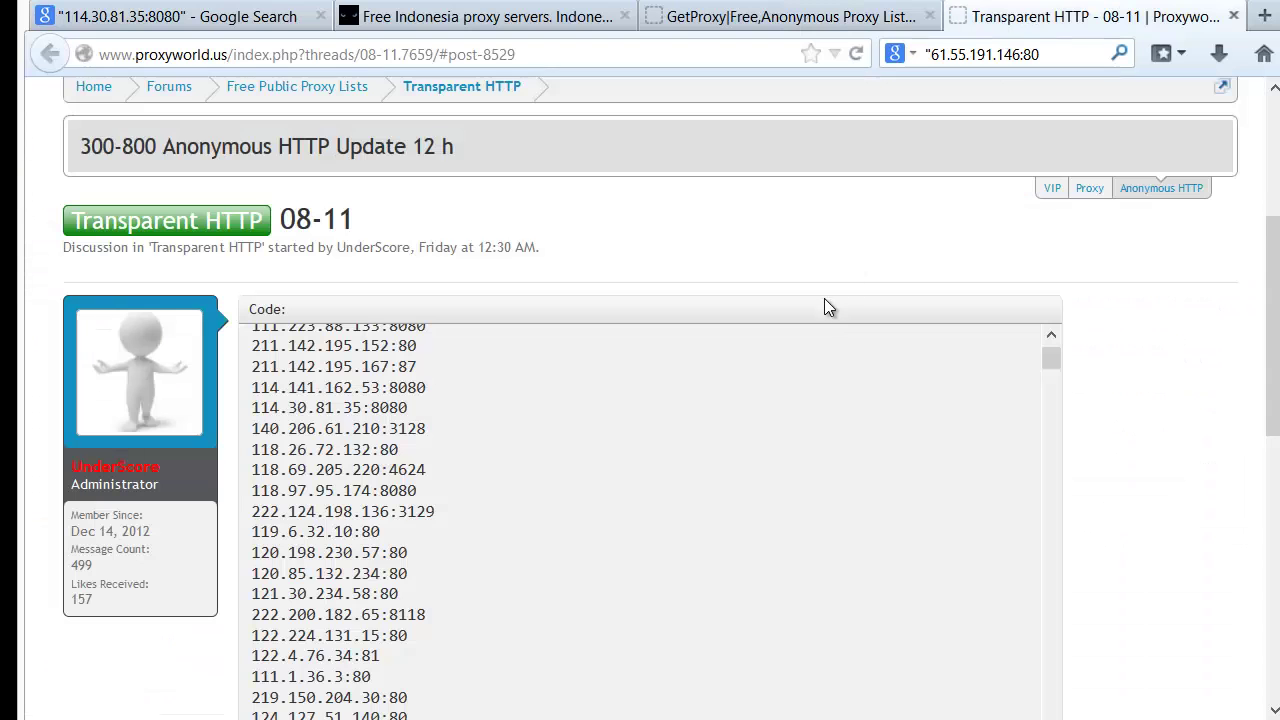
pyautogui.scroll(-10, 900, 320)
pyautogui.scroll(10, 1110, 361)
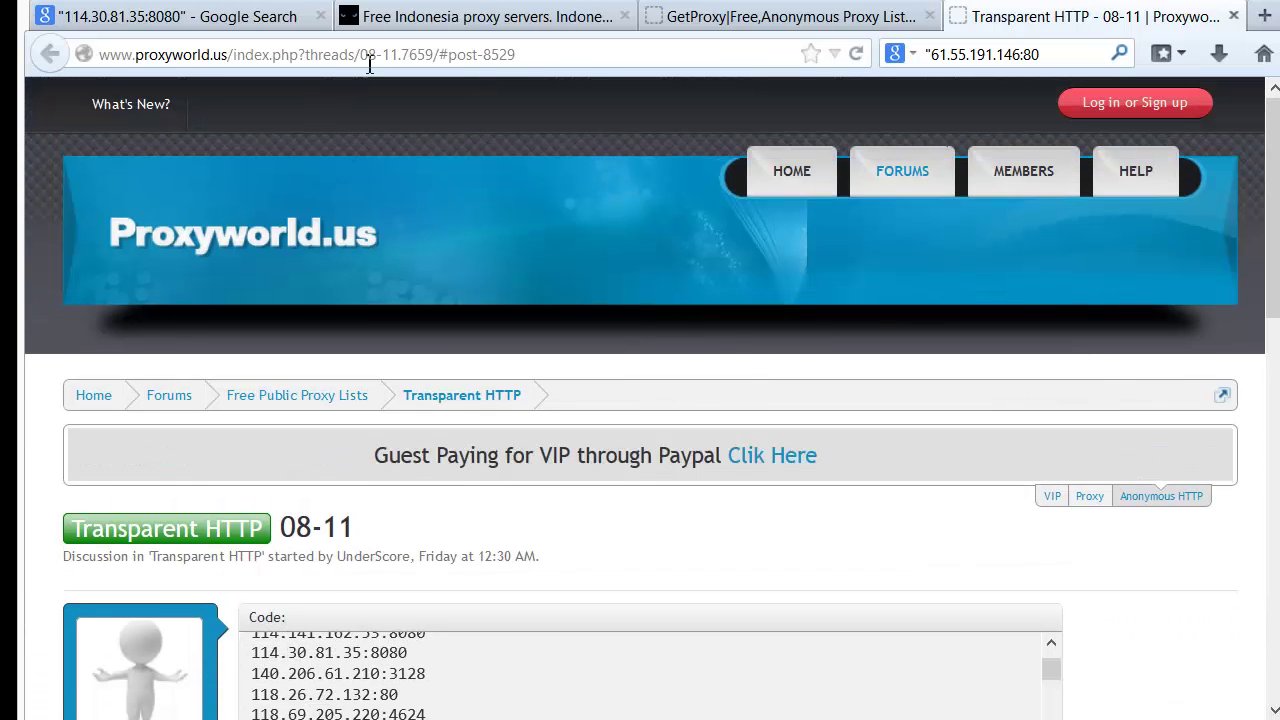
pyautogui.click(371, 58)
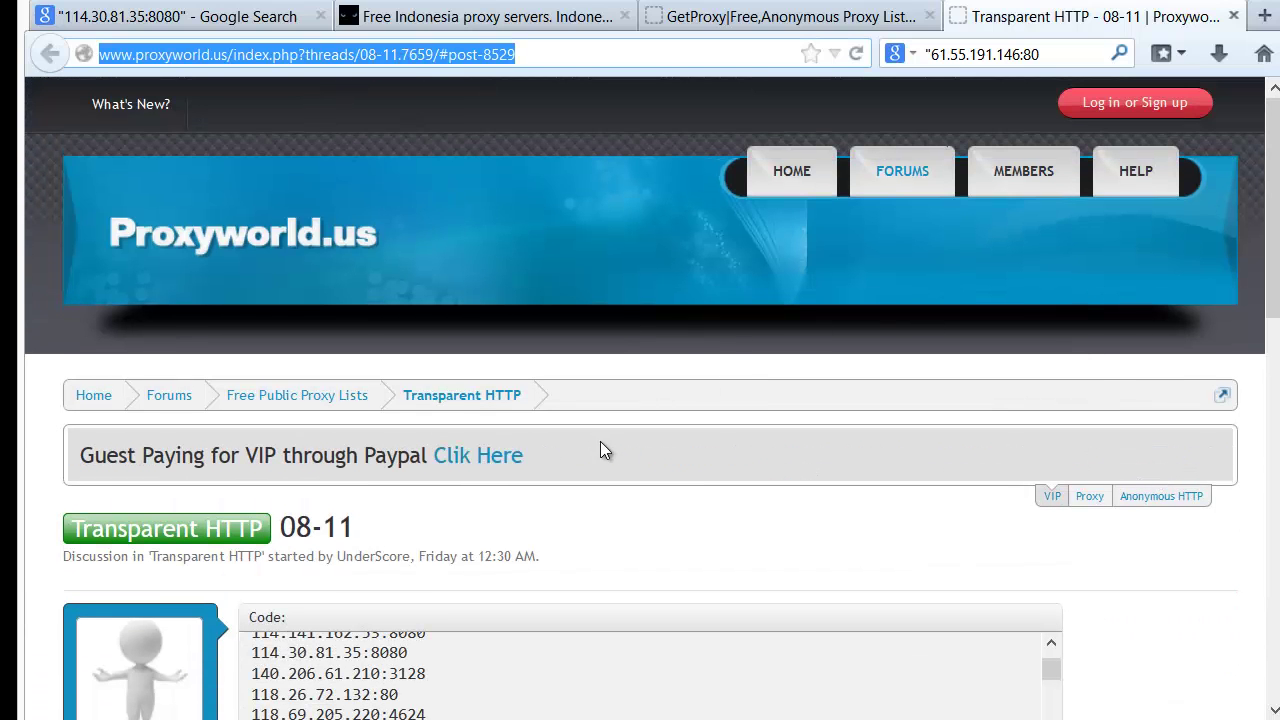
pyautogui.click(609, 512)
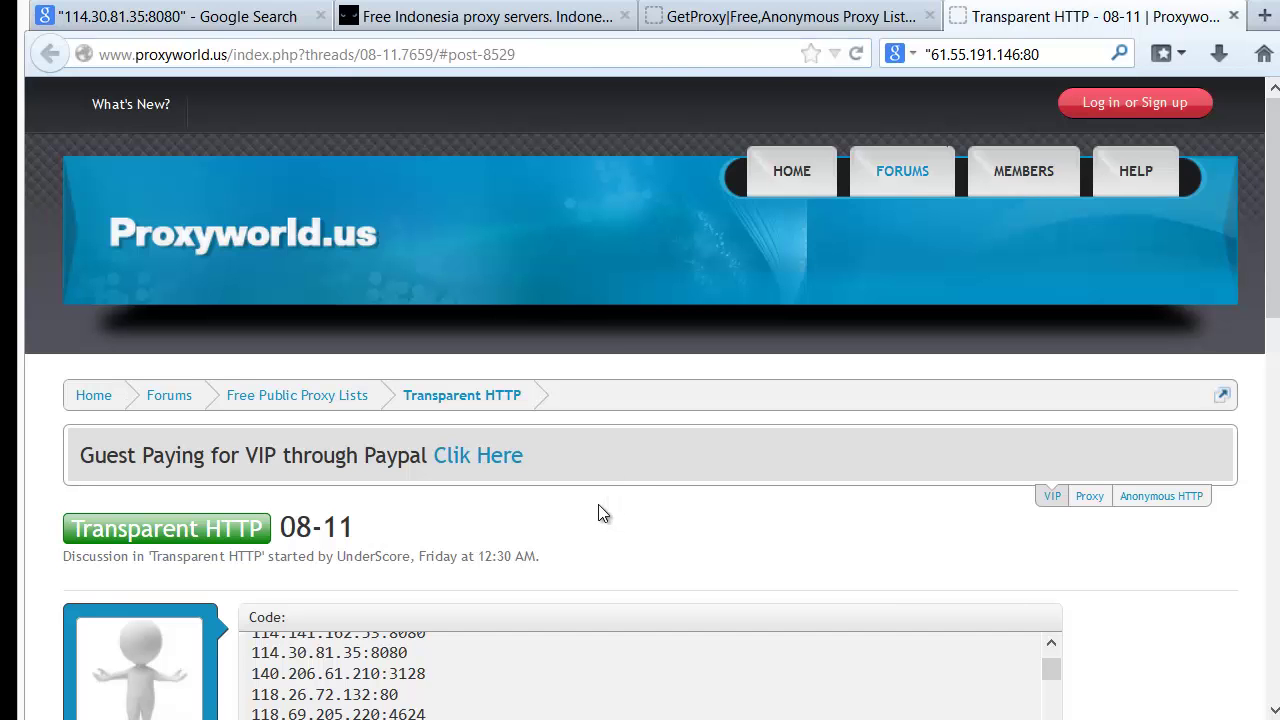
pyautogui.click(790, 16)
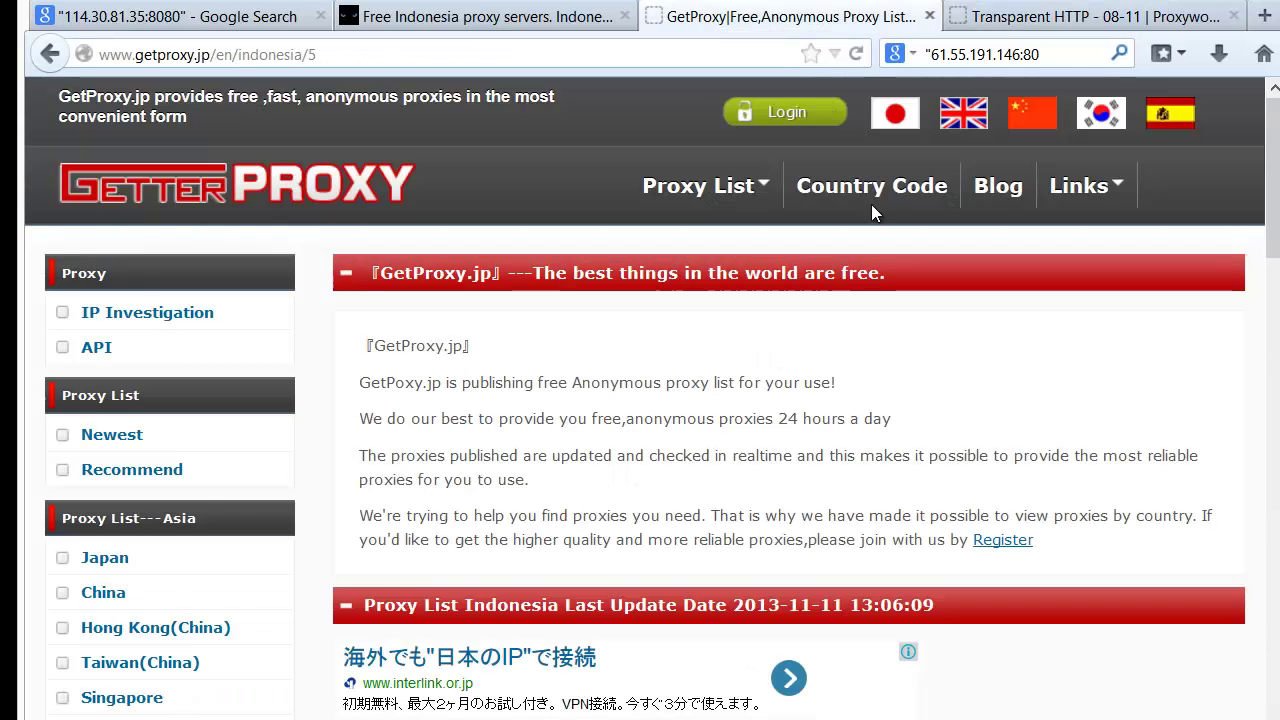
pyautogui.scroll(-20, 892, 486)
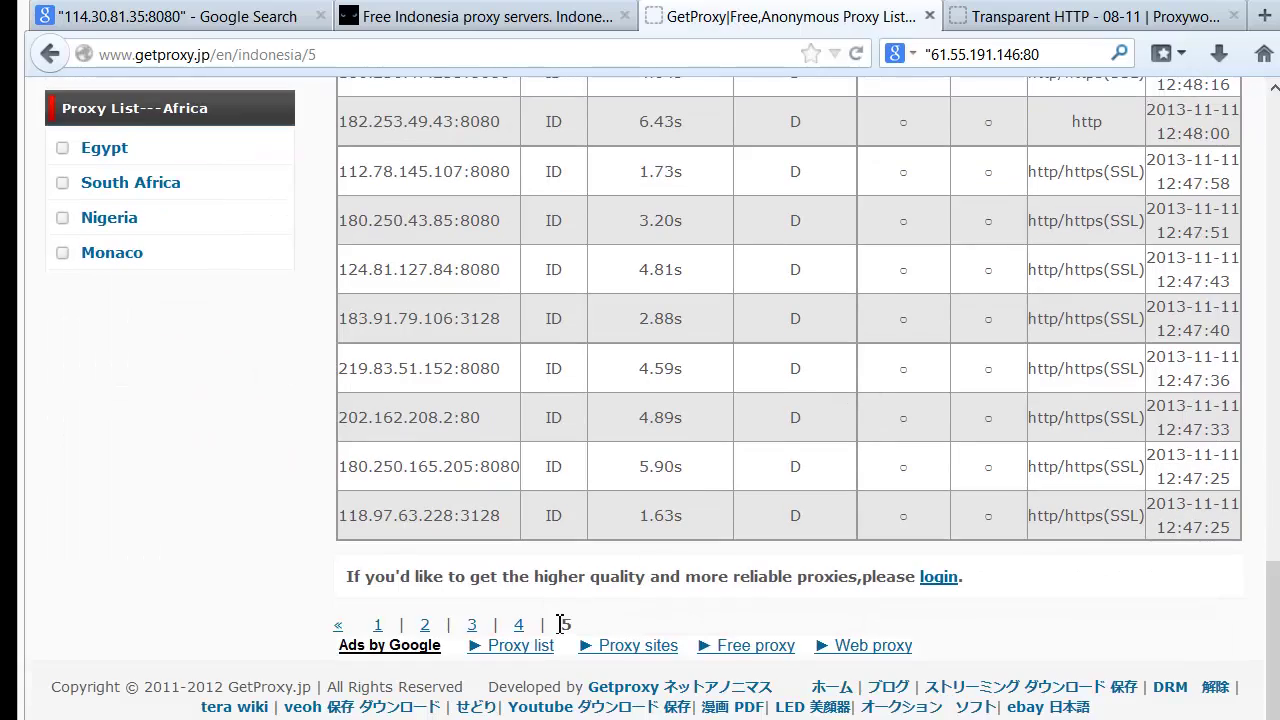
pyautogui.scroll(20, 560, 618)
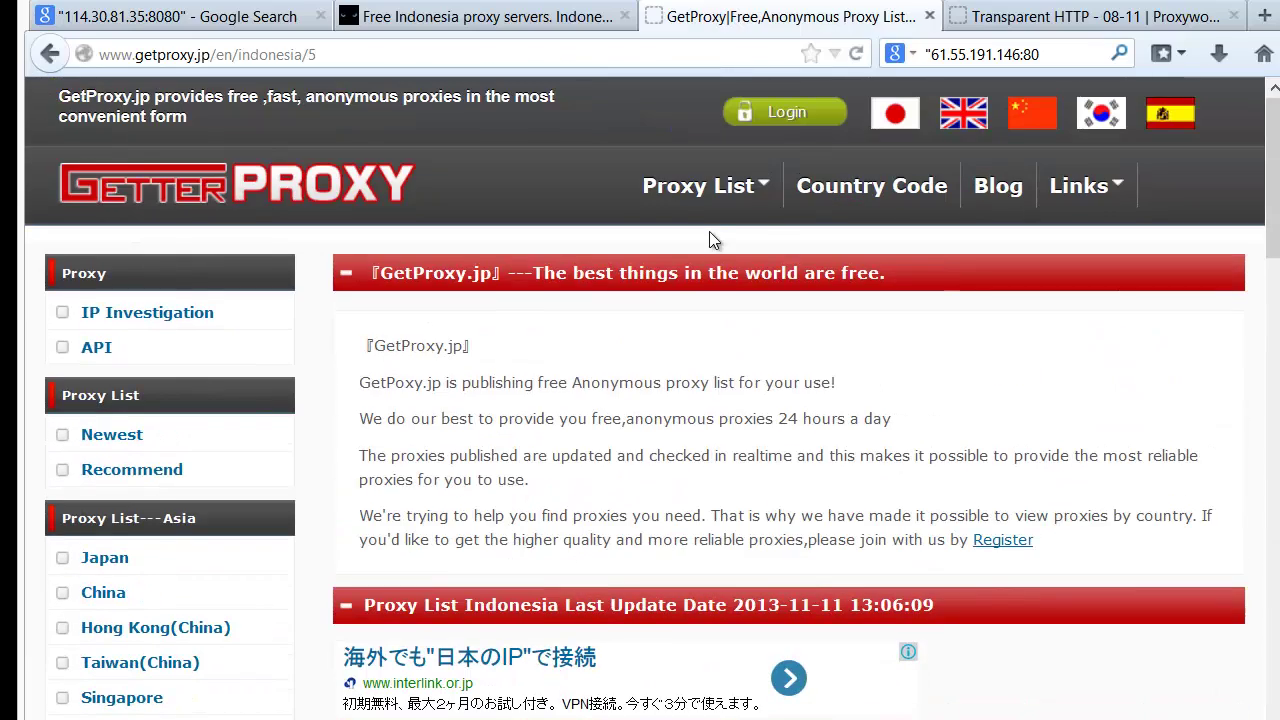
# Review the Google results for "114.30.81.35:8080" for further proxy source sites.
pyautogui.click(180, 16)
pyautogui.scroll(-15, 835, 450)
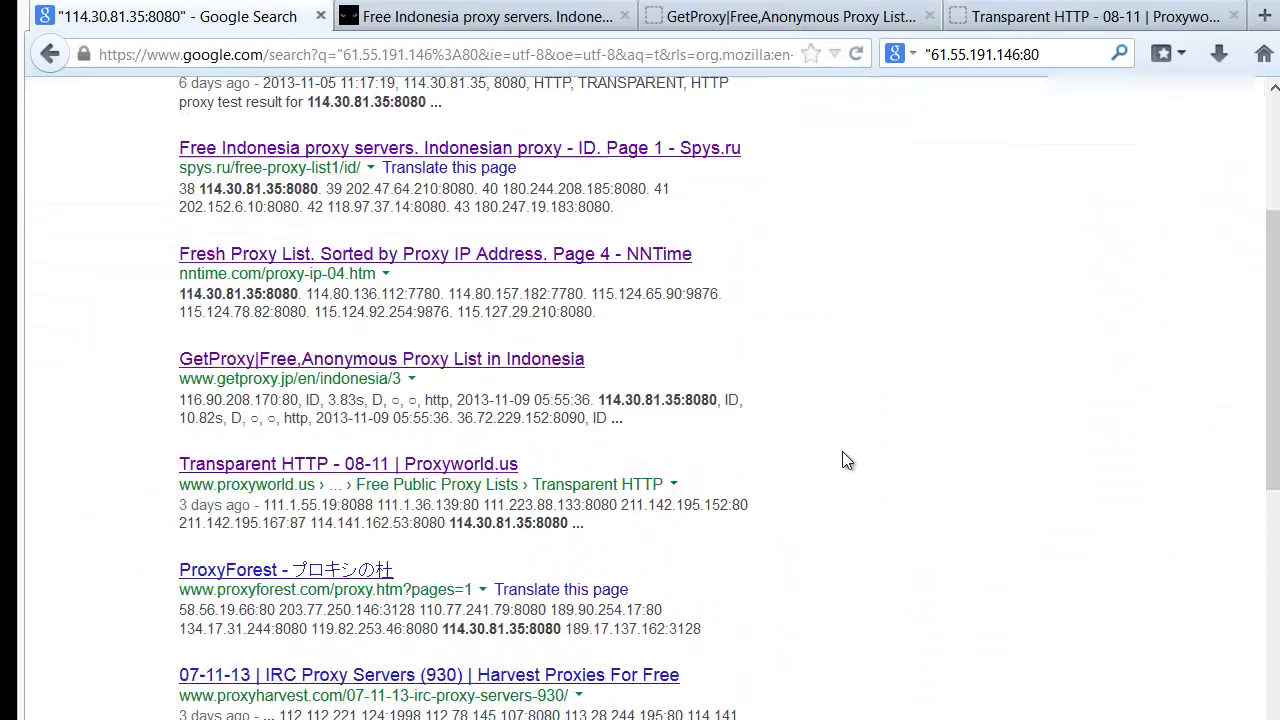
pyautogui.scroll(15, 845, 460)
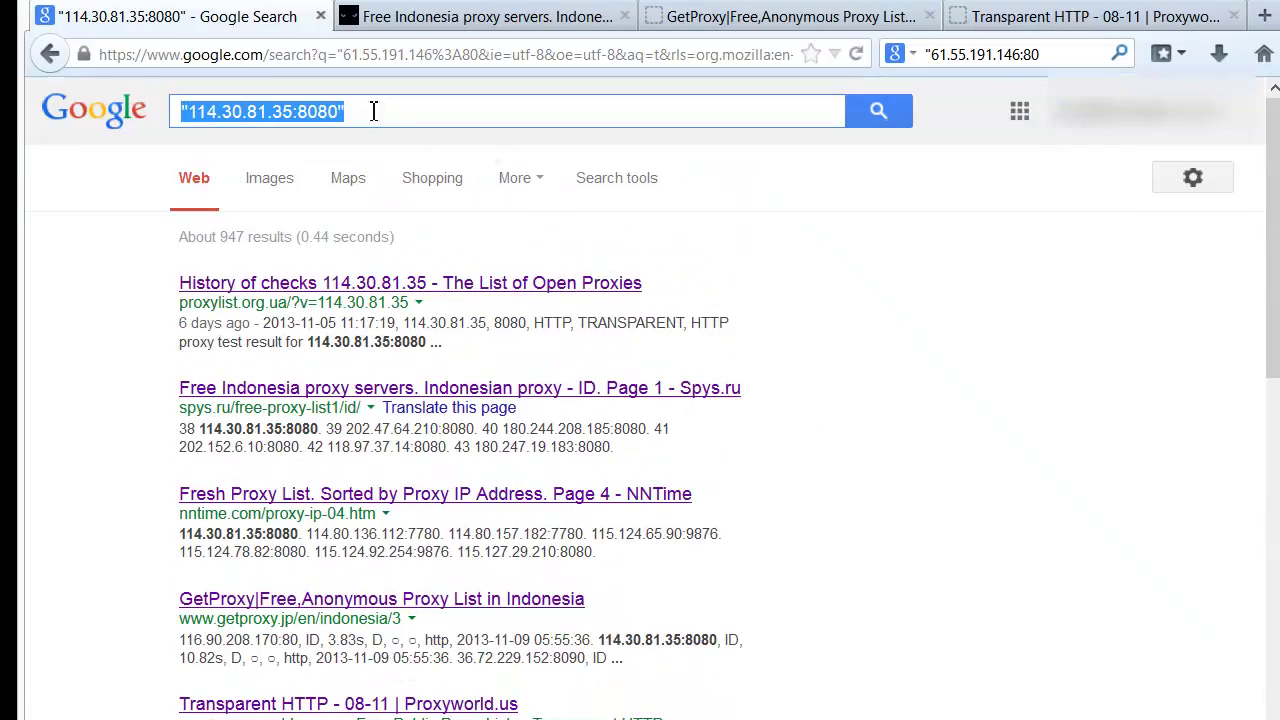
pyautogui.click(887, 420)
pyautogui.scroll(-15, 880, 430)
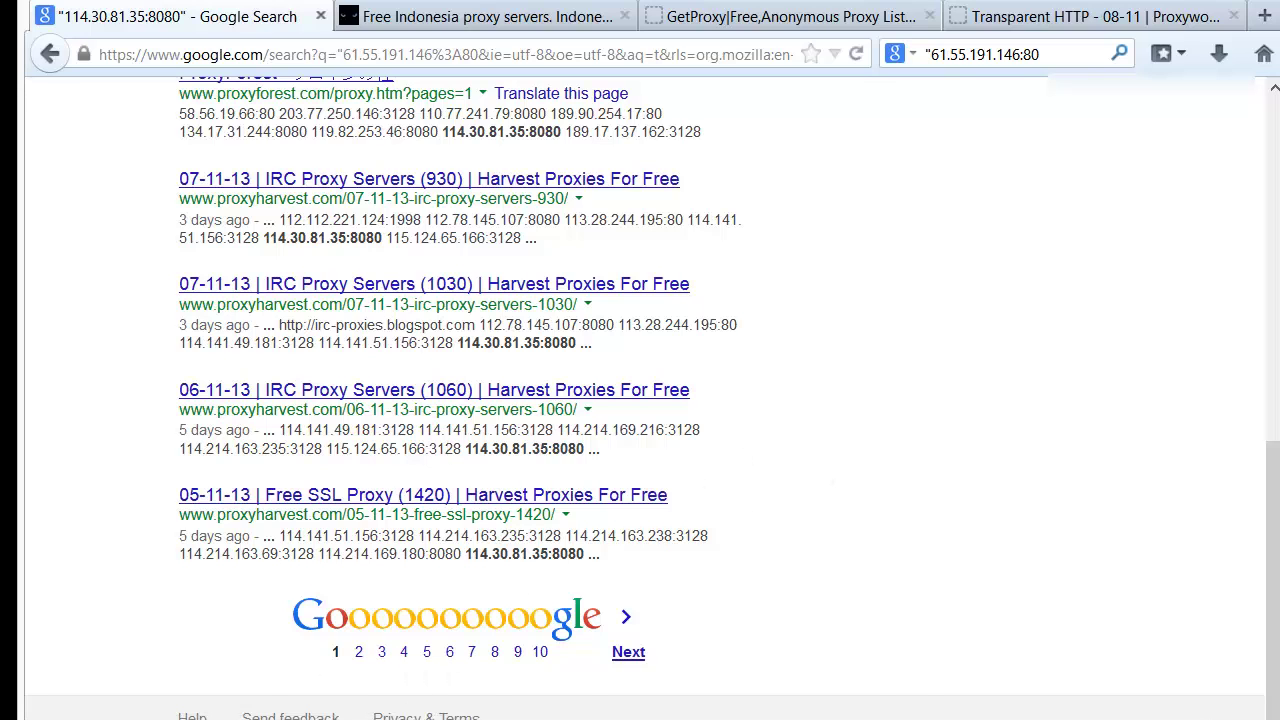
# Apply the harvested proxies from the getproxy.jp sources in ScrapeBox and look through the updated proxy list.
pyautogui.hotkey('alt', 'Tab')
pyautogui.click(986, 644)
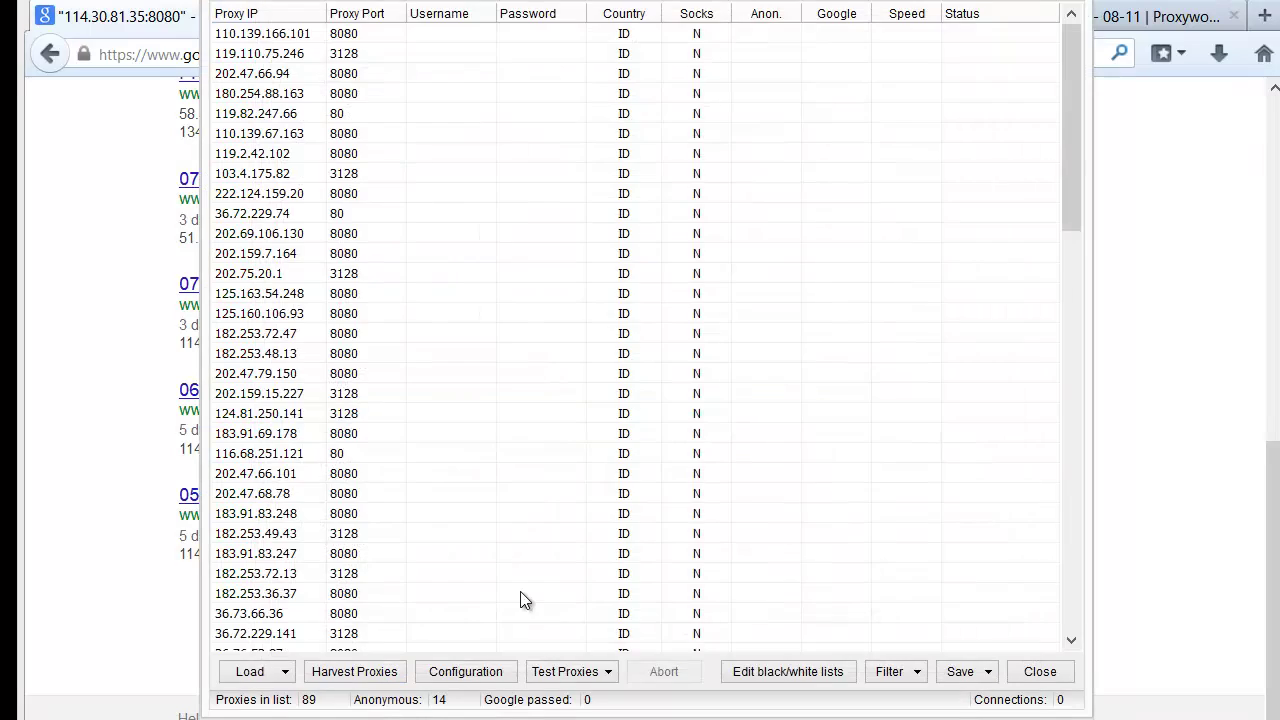
pyautogui.click(466, 542)
pyautogui.scroll(-20, 466, 542)
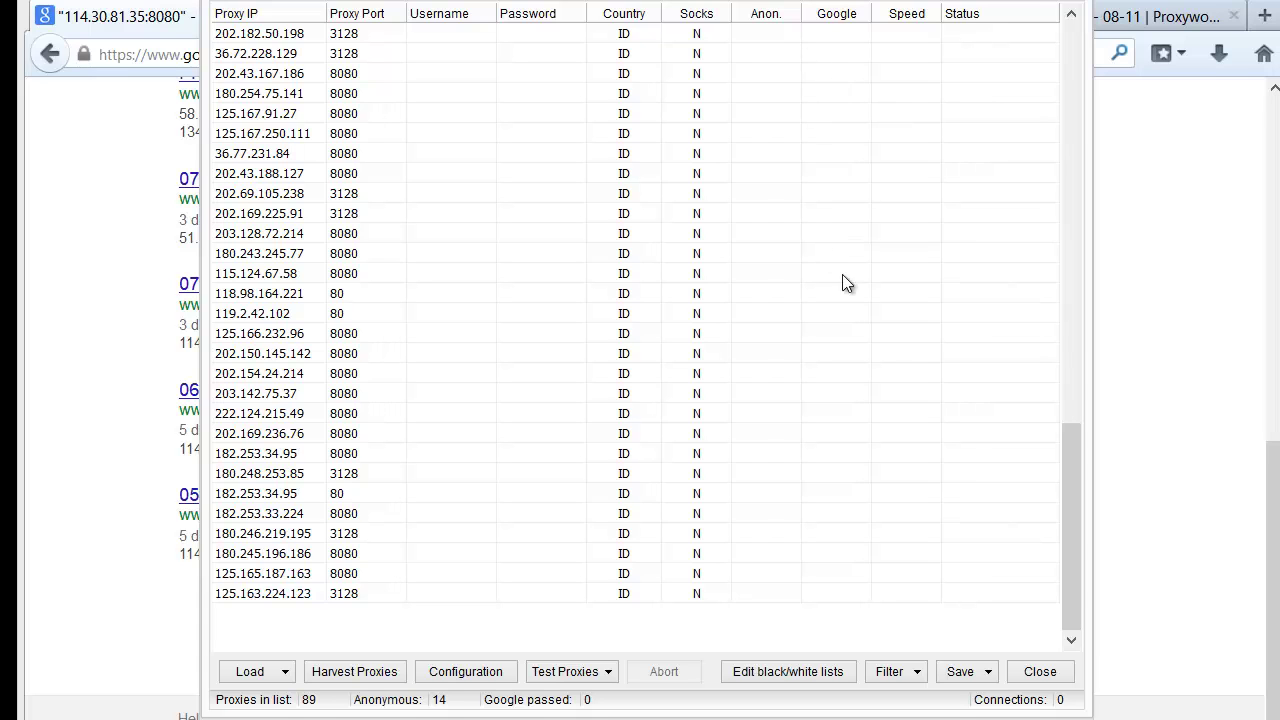
# Copy the quoted query "114.30.81.35:8080" from Google, close the proxy manager and enter the query as the ScrapeBox harvester keyword.
pyautogui.click(1124, 534)
pyautogui.scroll(10, 430, 75)
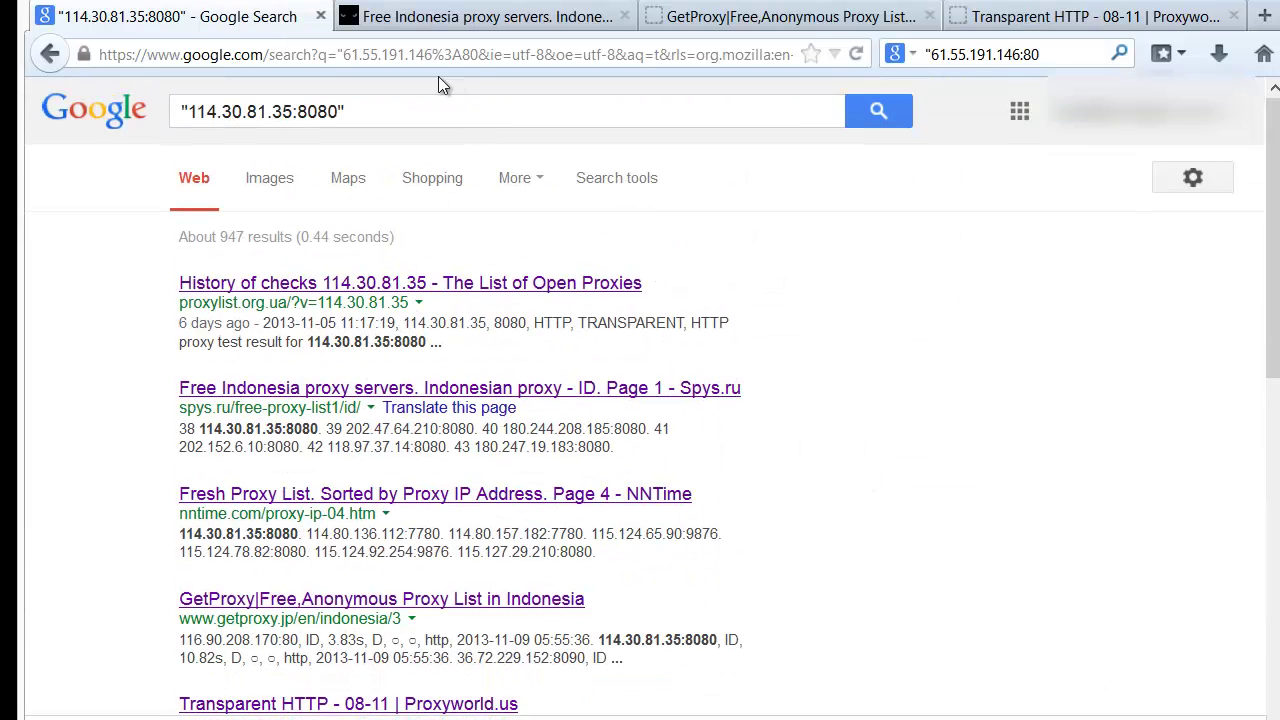
pyautogui.moveTo(391, 110); pyautogui.dragTo(22, 113)
pyautogui.hotkey('ctrl', 'c')
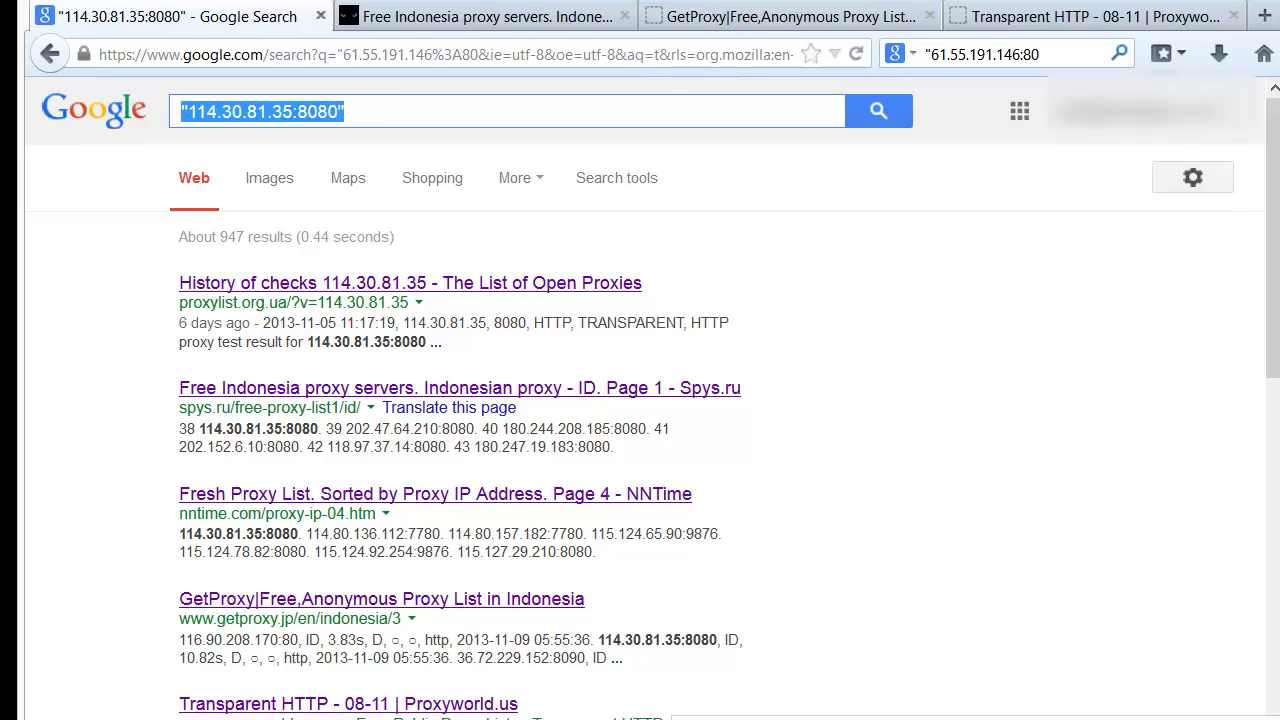
pyautogui.hotkey('alt', 'Tab')
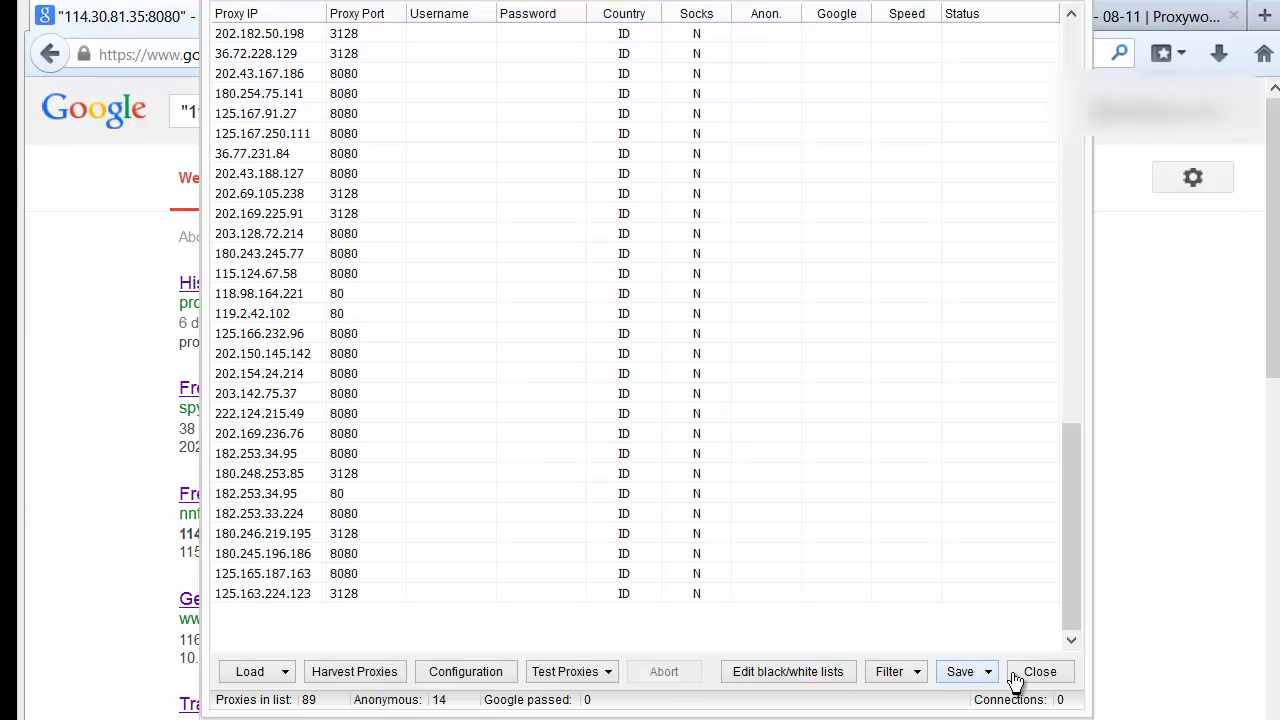
pyautogui.click(1036, 672)
pyautogui.click(306, 217)
pyautogui.hotkey('ctrl', 'v')
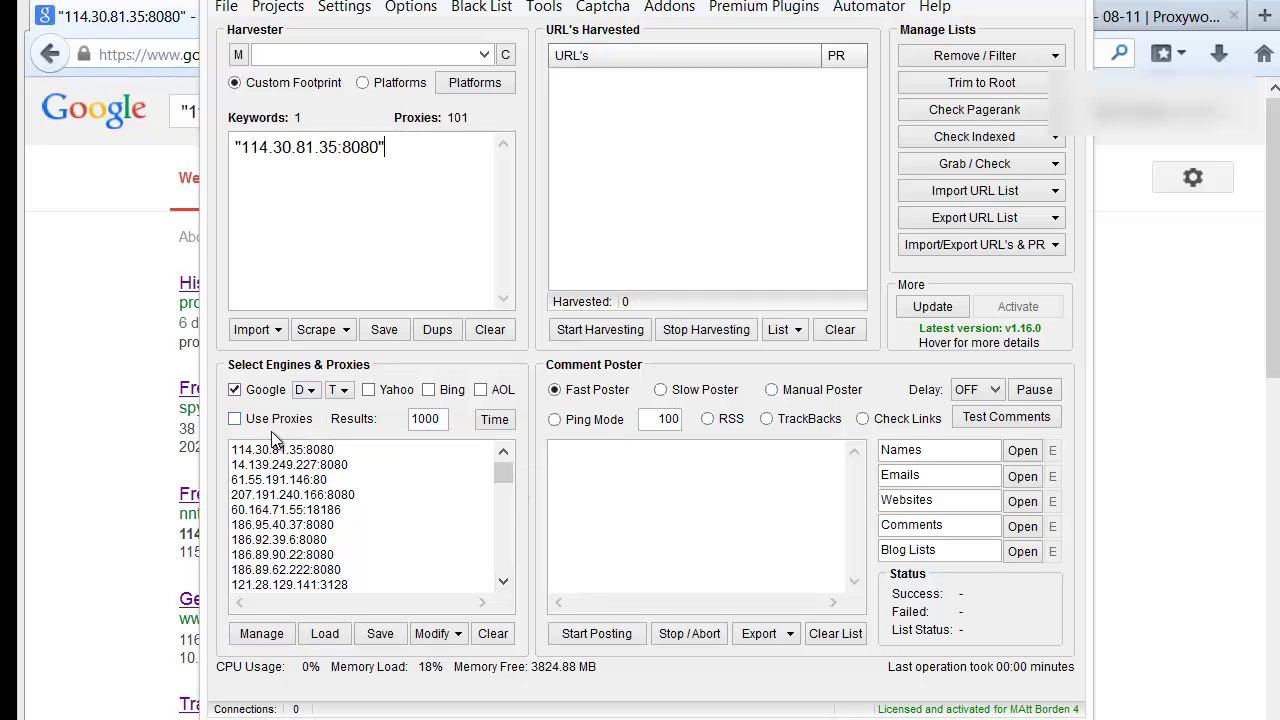
# Try setting the harvester's number of results to 5.
pyautogui.doubleClick(660, 418)
pyautogui.doubleClick(428, 418)
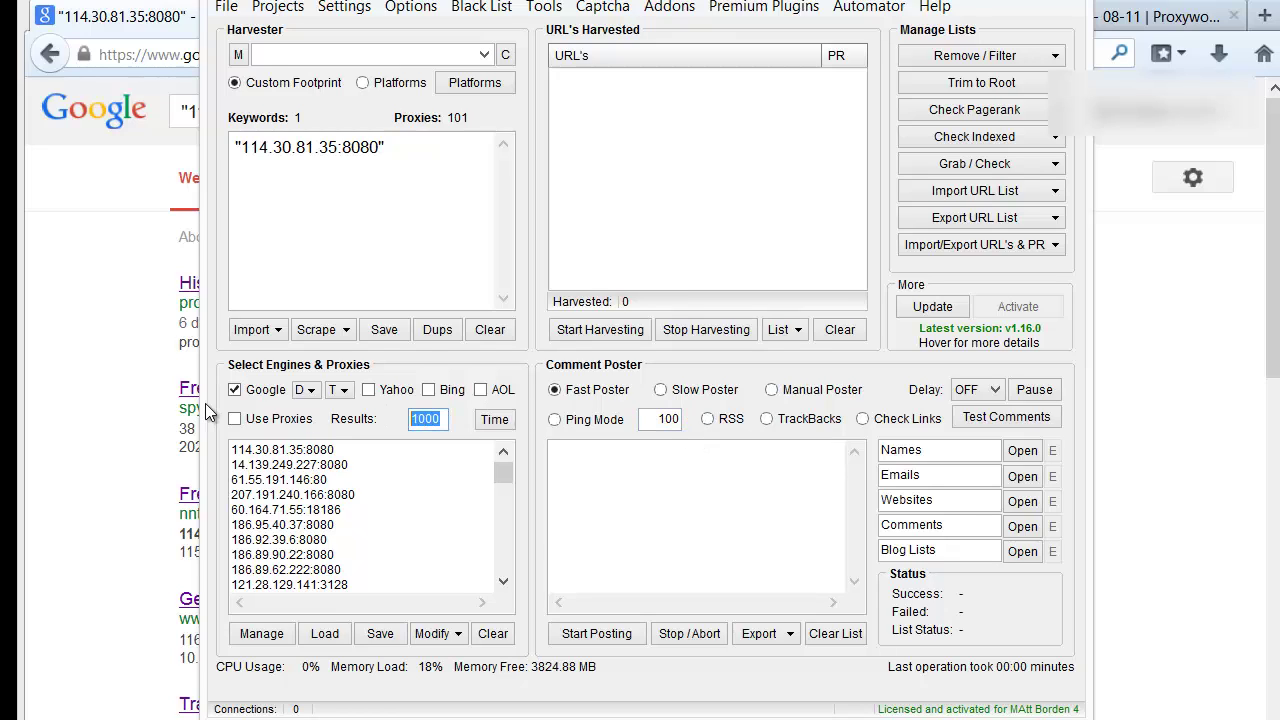
pyautogui.write('5')
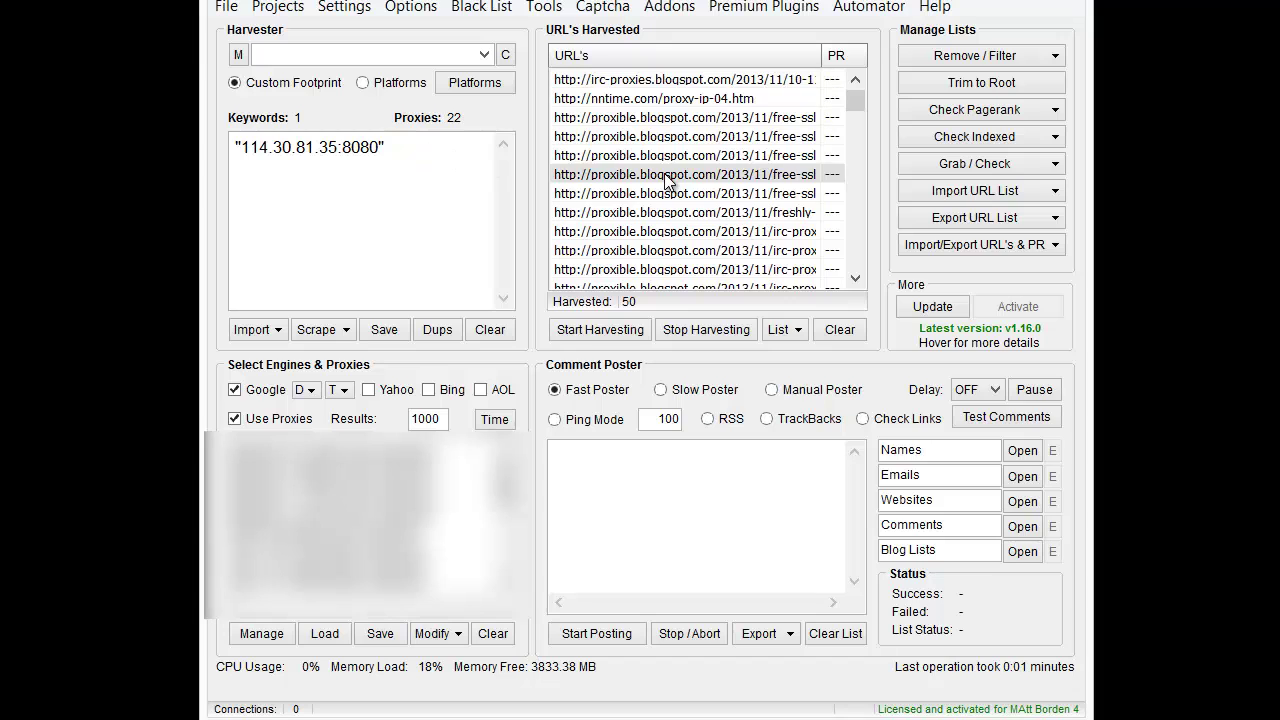
# Look through the harvested URLs, then copy the whole list into a blank Notepad document.
pyautogui.scroll(-5, 663, 180)
pyautogui.scroll(6, 700, 170)
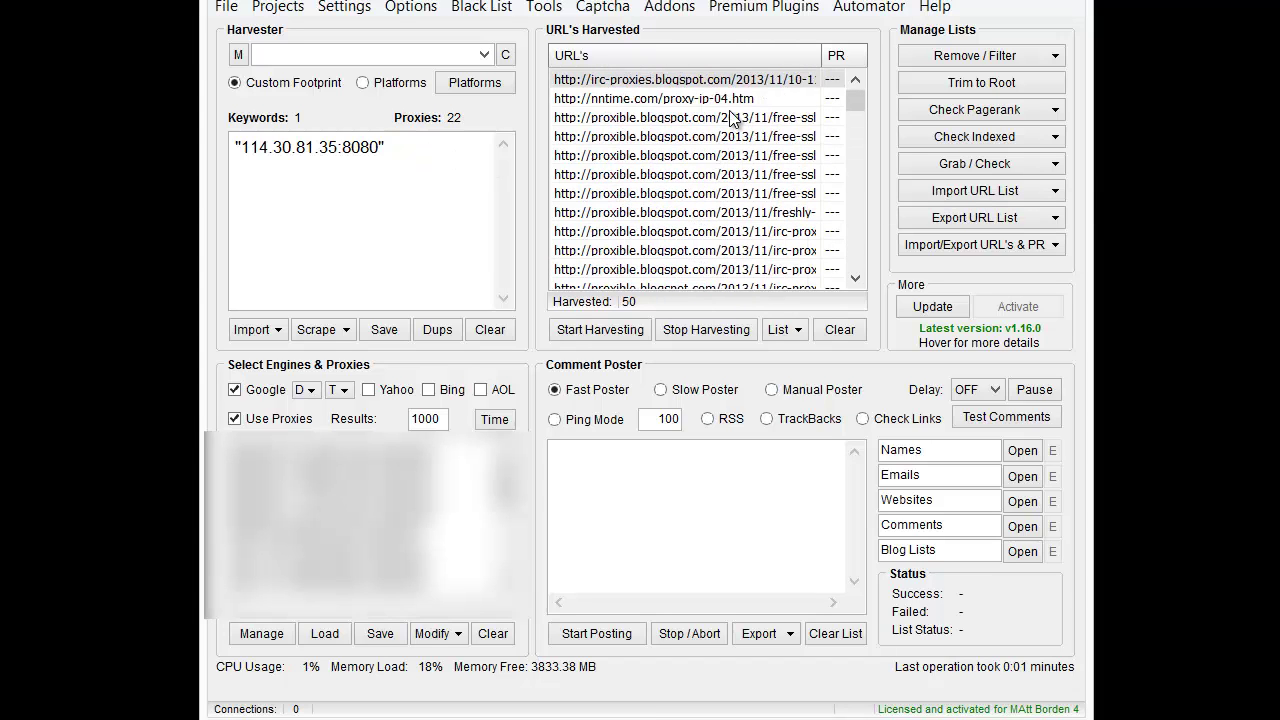
pyautogui.moveTo(858, 111); pyautogui.dragTo(853, 278)
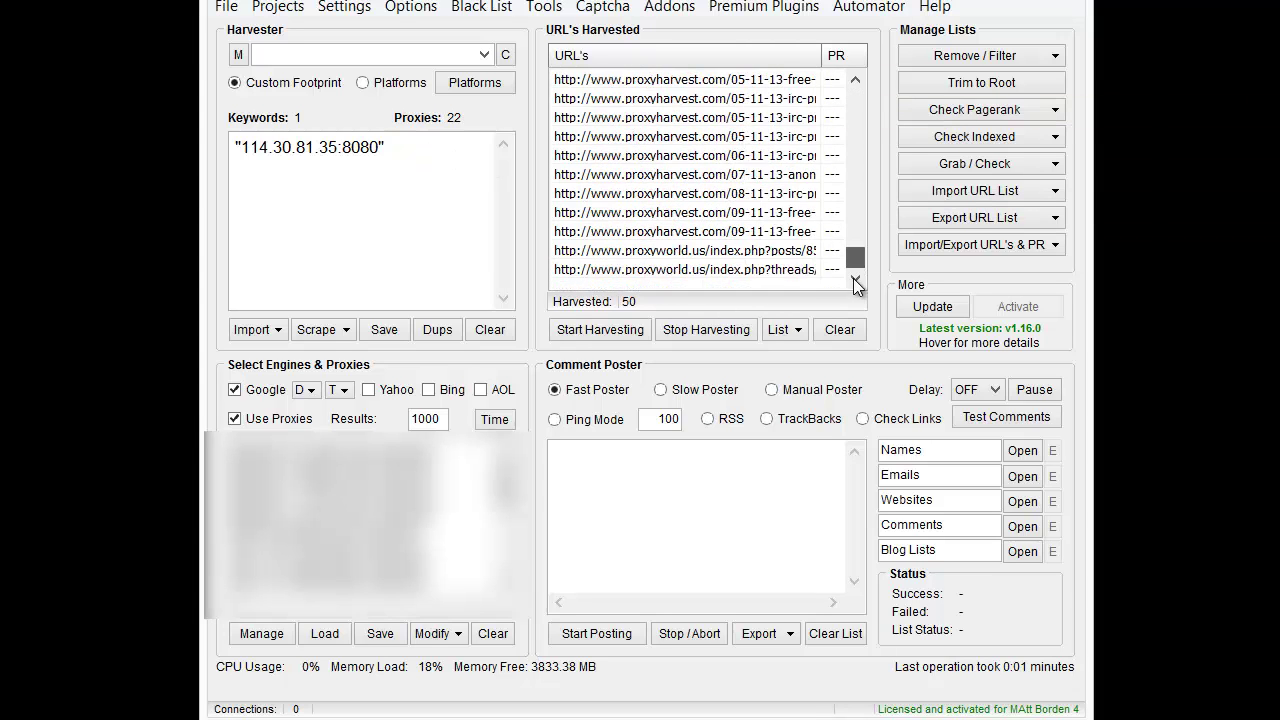
pyautogui.hotkey('ctrl', 'a')
pyautogui.rightClick(747, 232)
pyautogui.click(800, 247)
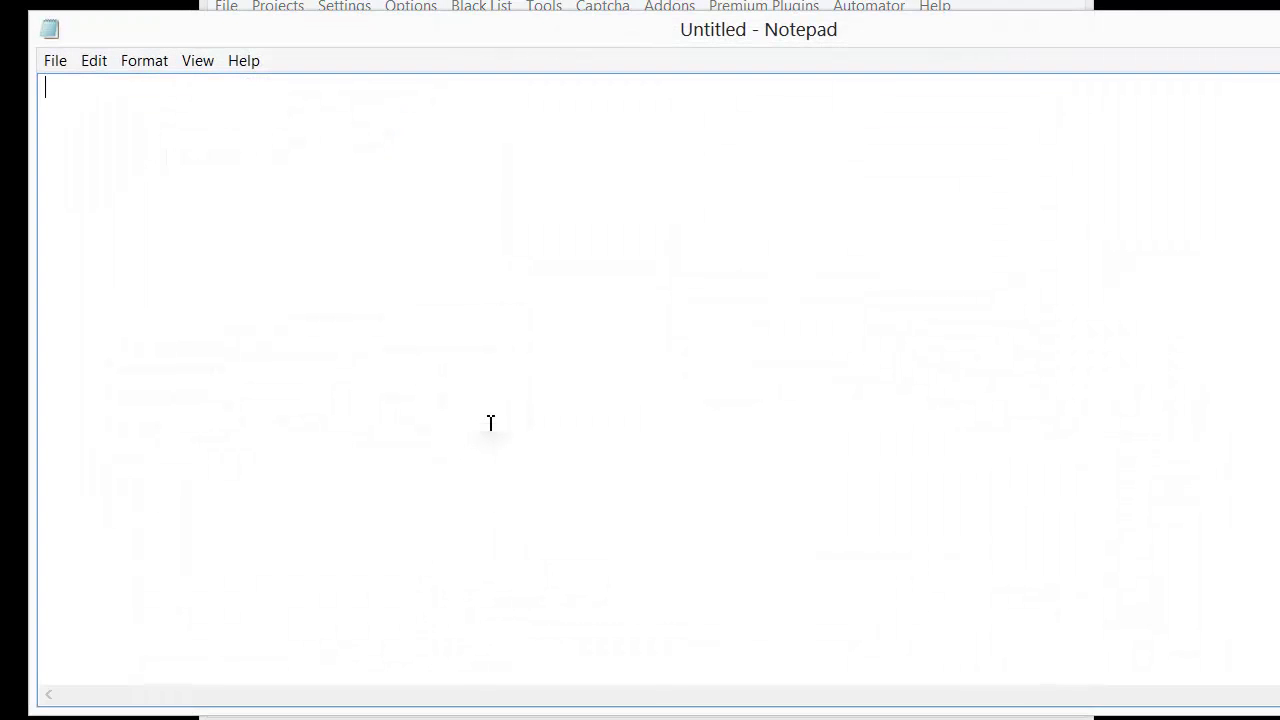
pyautogui.hotkey('ctrl', 'v')
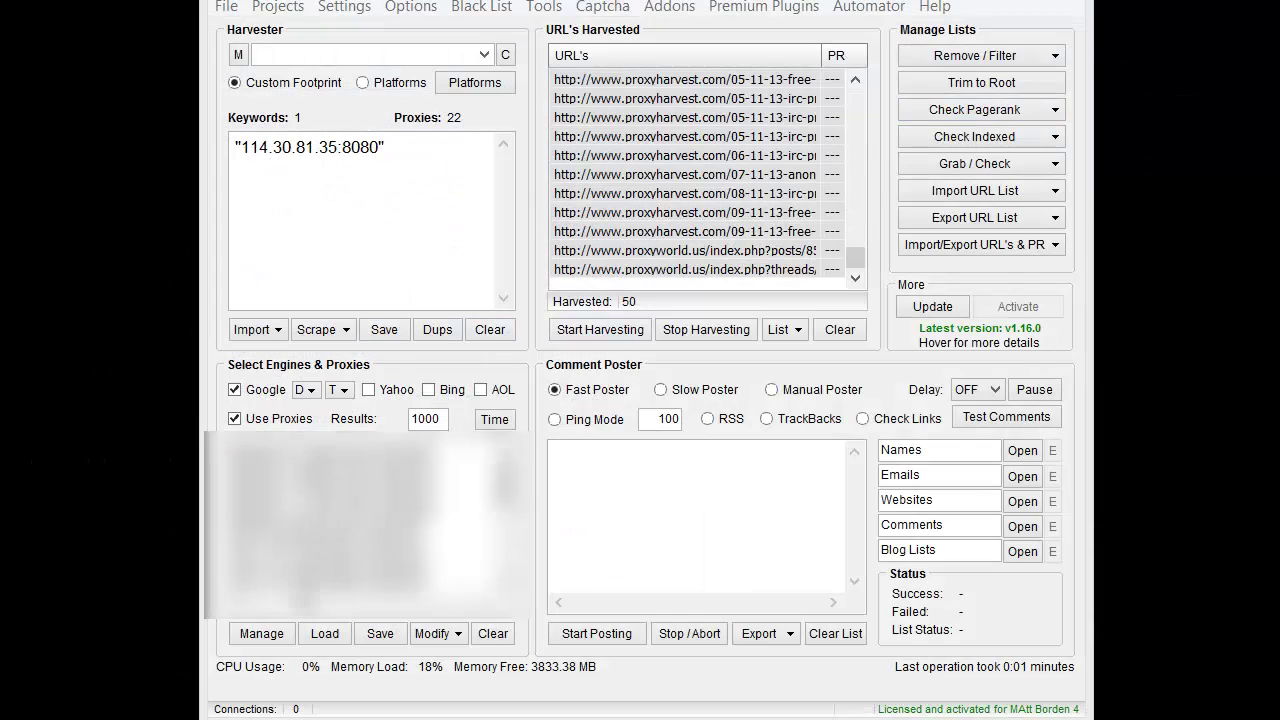
# Import the "proxy sources" text file from the Business ~Vids folder into the Proxy Harvester as a list of source URLs.
pyautogui.click(279, 630)
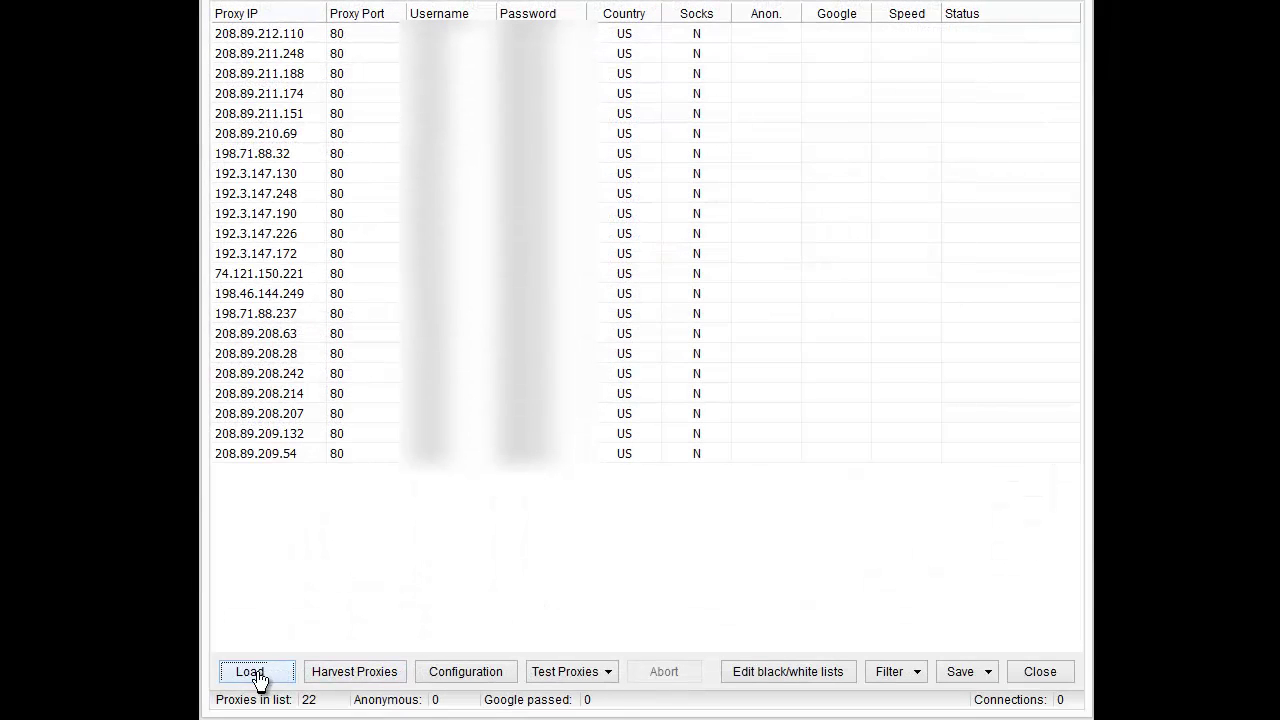
pyautogui.click(256, 672)
pyautogui.click(333, 676)
pyautogui.click(327, 645)
pyautogui.click(358, 698)
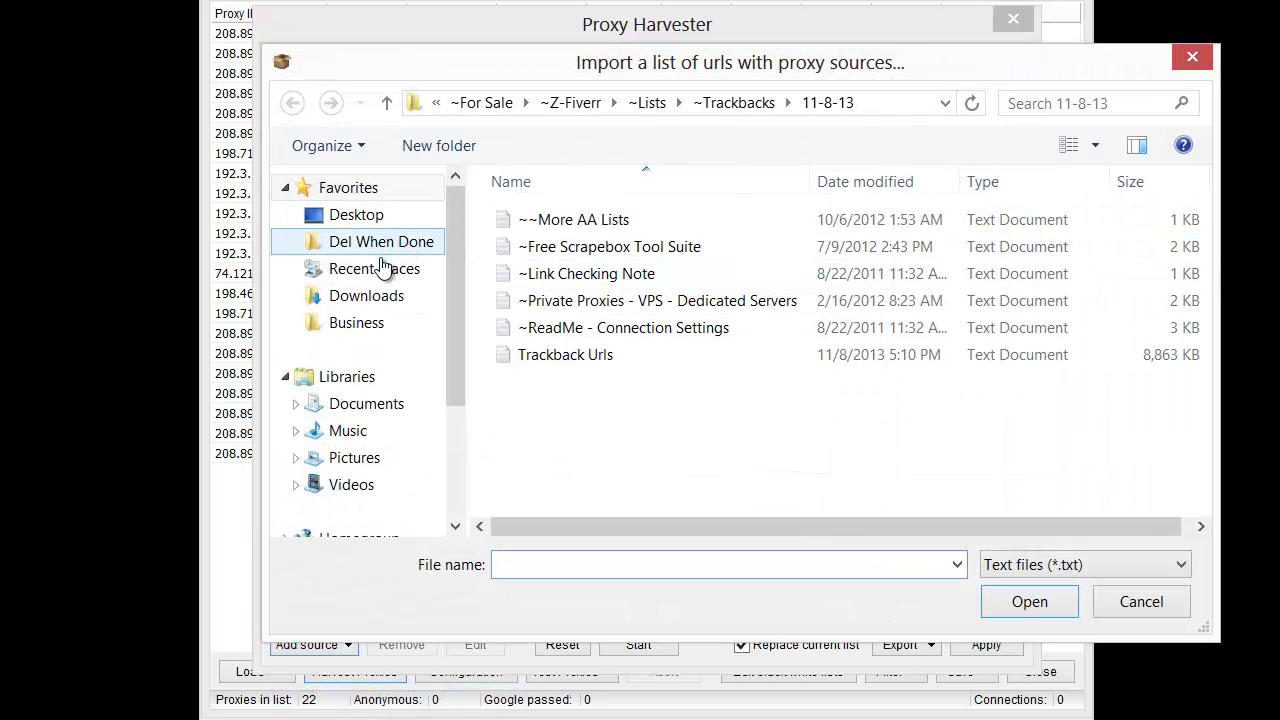
pyautogui.click(340, 325)
pyautogui.doubleClick(540, 247)
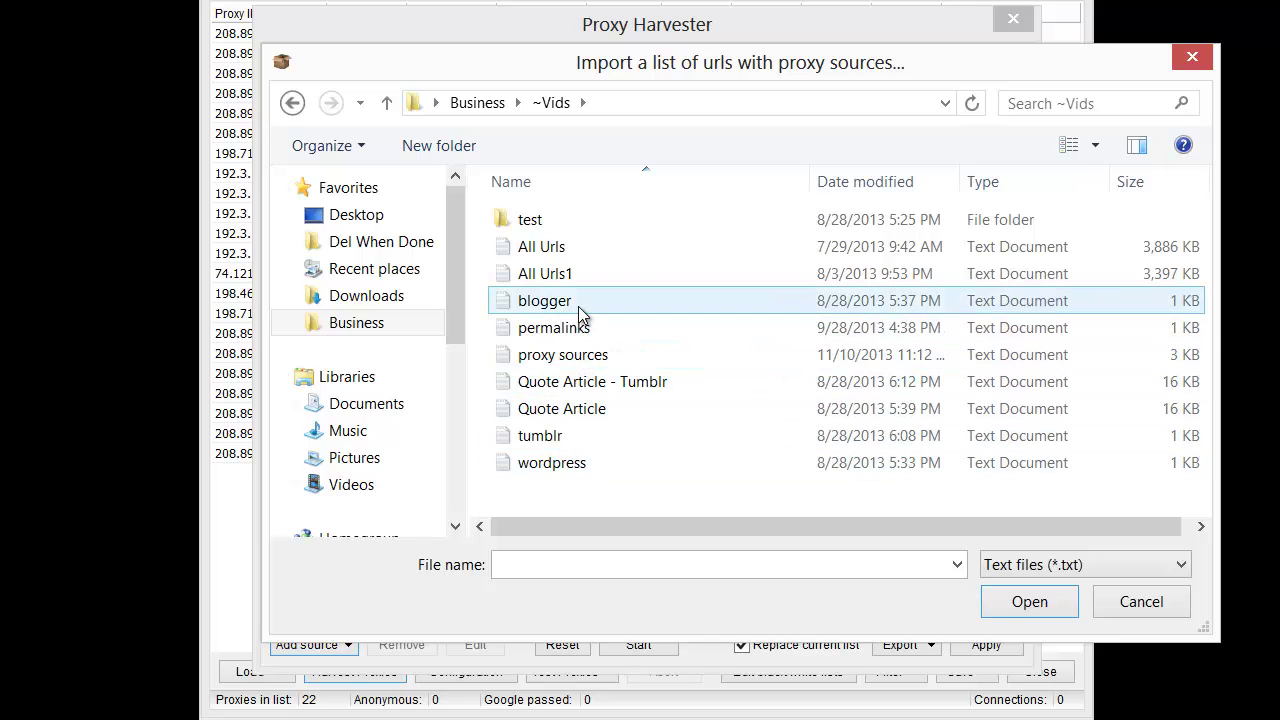
pyautogui.doubleClick(580, 355)
# Enable all custom source URLs, leave Supported sources 1 to 24 unchecked, and start harvesting proxies.
pyautogui.click(556, 426)
pyautogui.scroll(-15, 550, 425)
pyautogui.scroll(15, 550, 425)
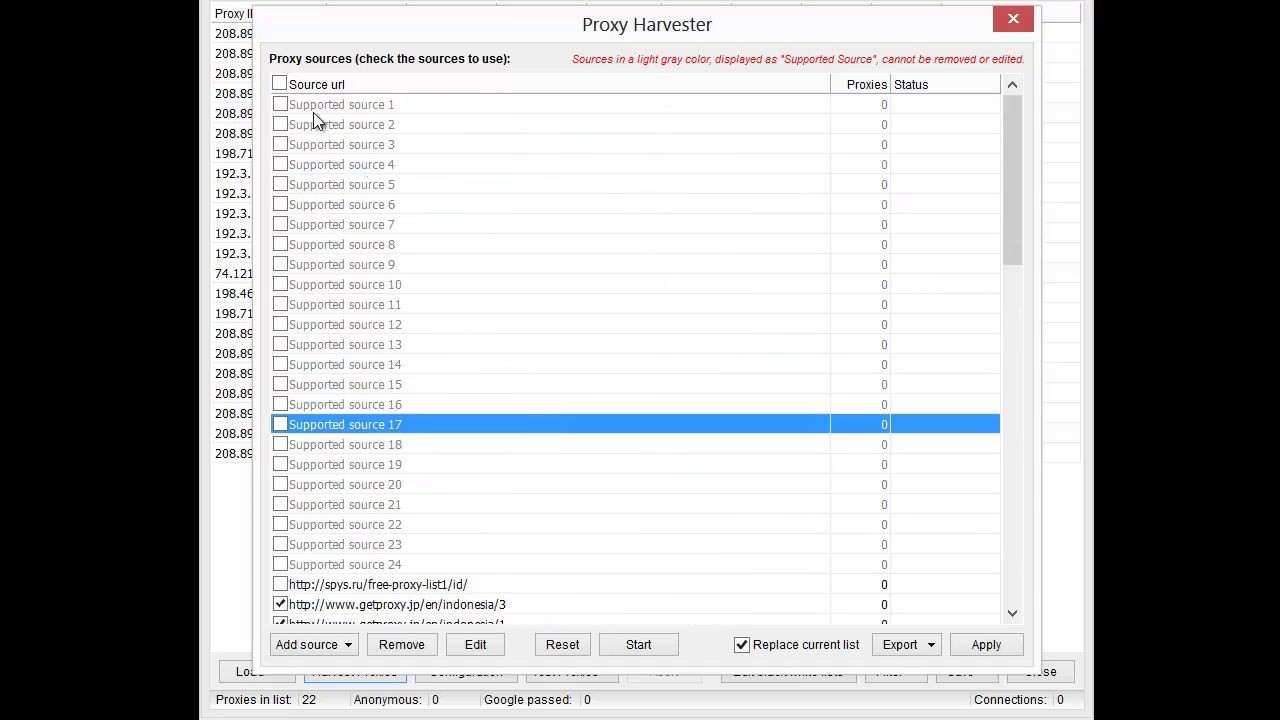
pyautogui.scroll(-14, 300, 200)
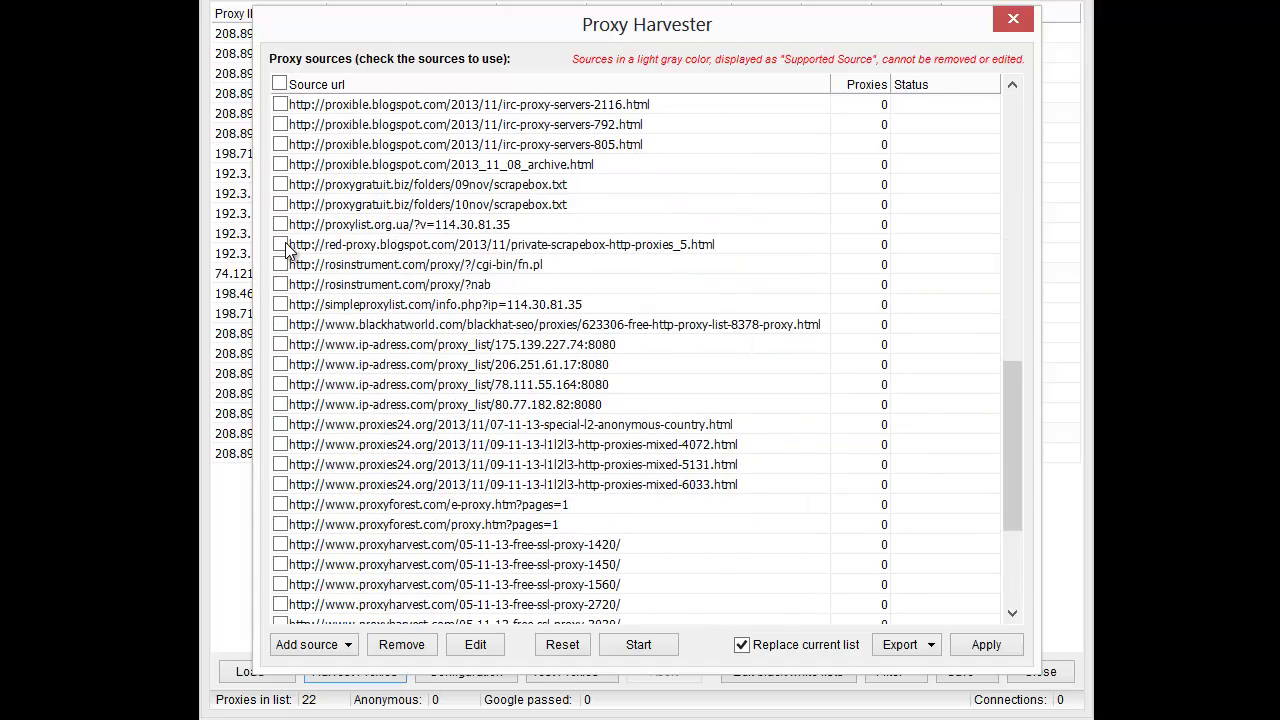
pyautogui.click(281, 264)
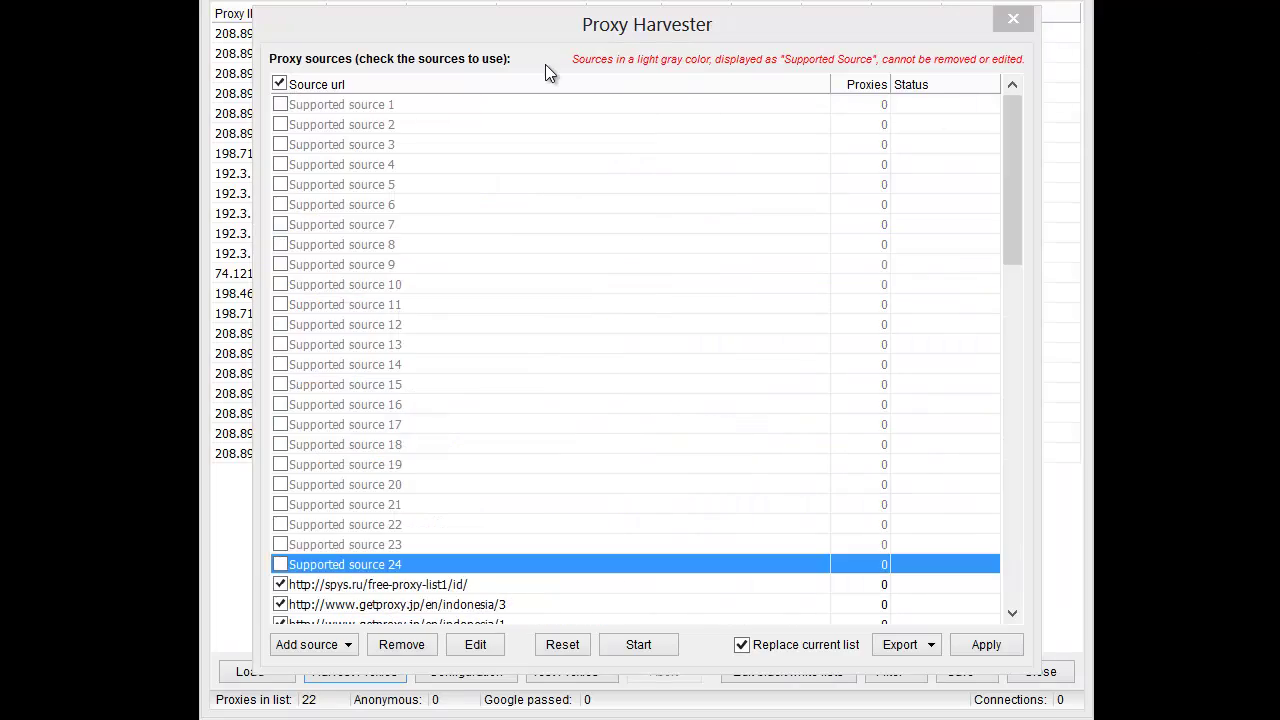
pyautogui.click(280, 84)
pyautogui.moveTo(1011, 151); pyautogui.dragTo(1025, 204)
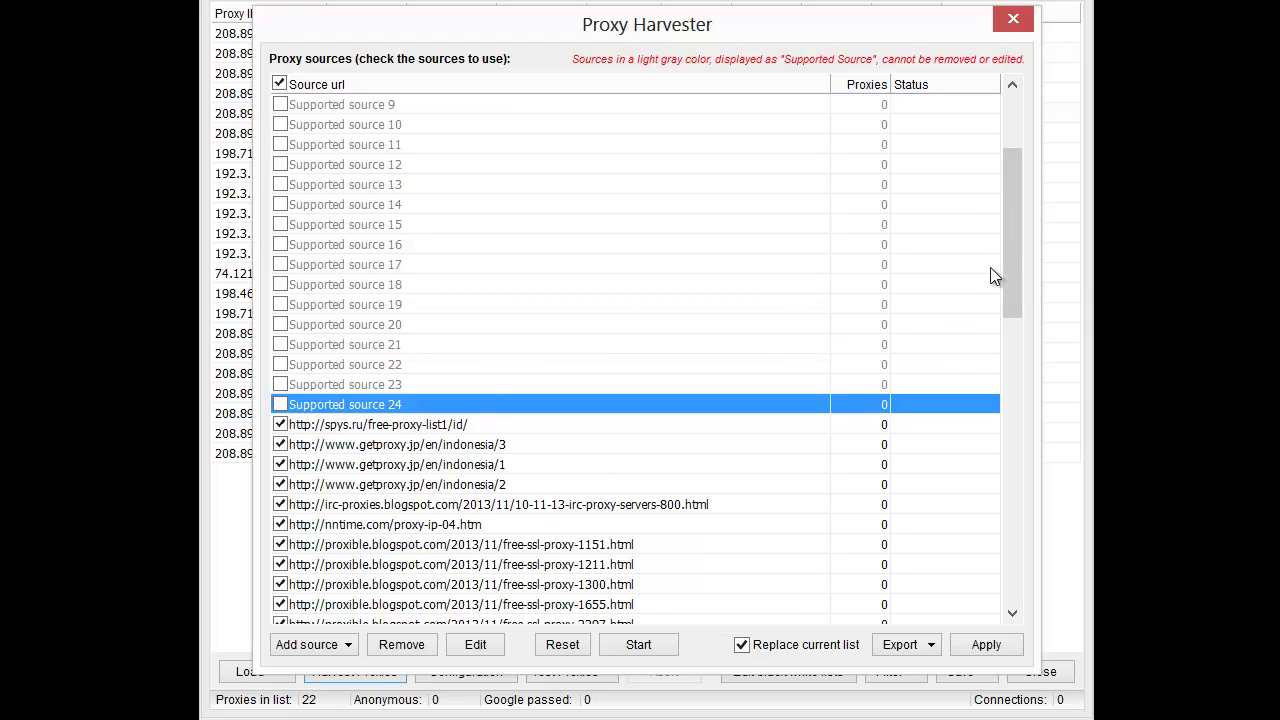
pyautogui.click(670, 647)
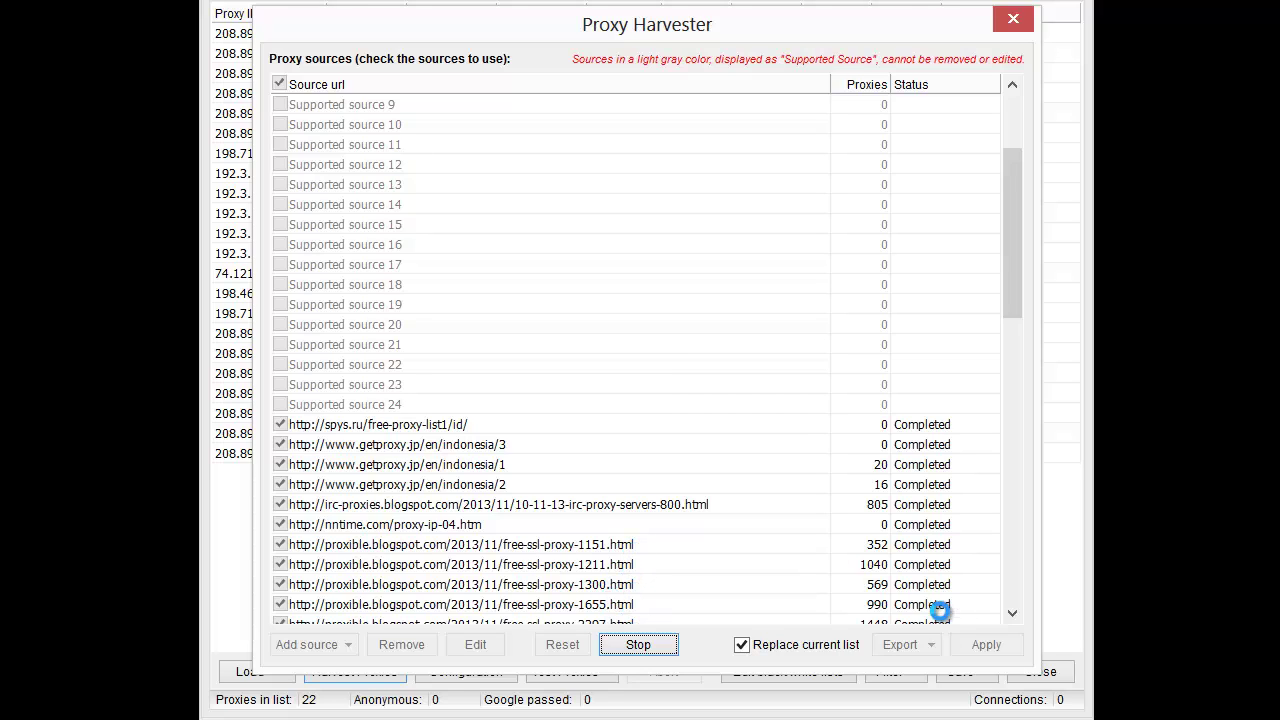
# Review how many proxies each custom source URL yields across the whole source list.
pyautogui.click(1013, 614)
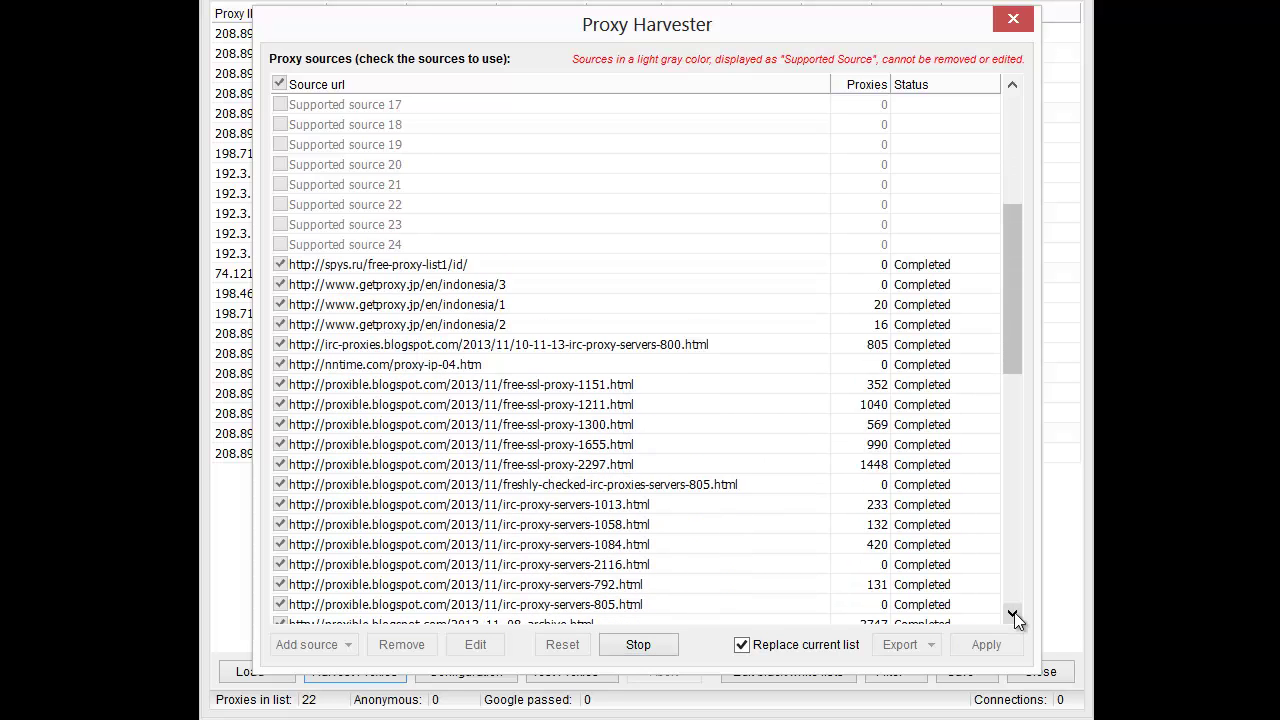
pyautogui.moveTo(1014, 612); pyautogui.dragTo(1014, 612)
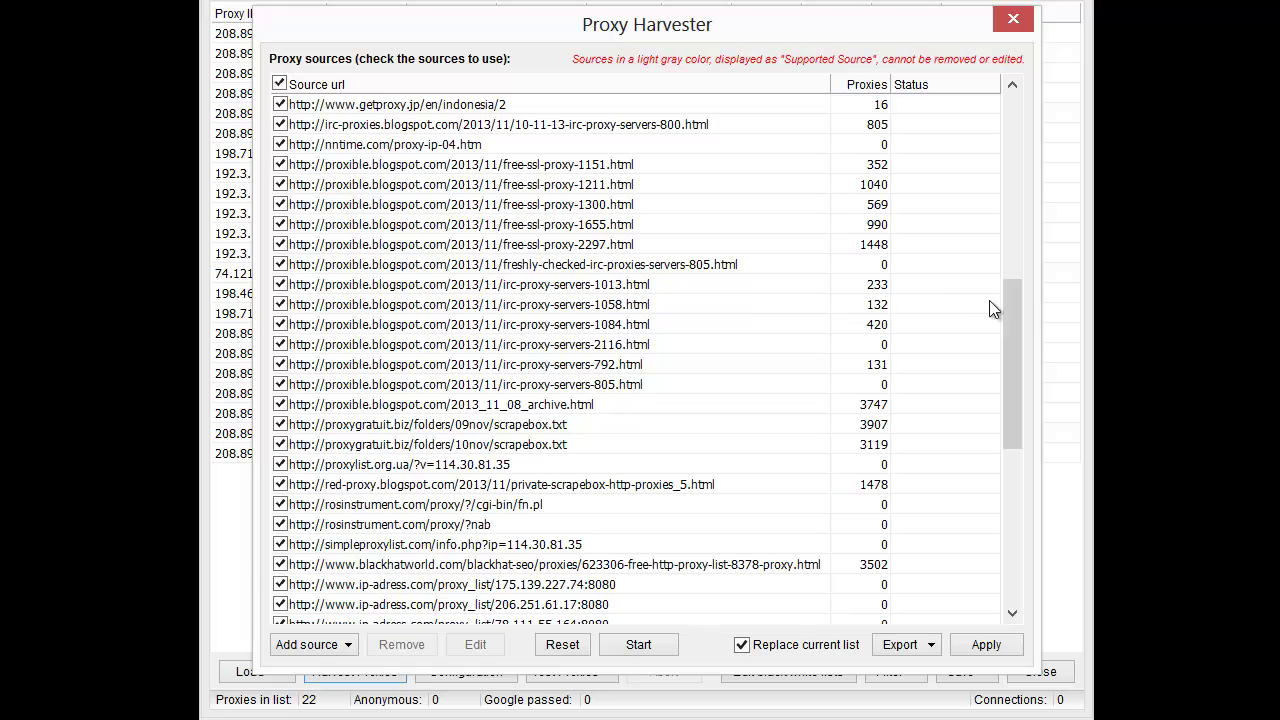
pyautogui.moveTo(1012, 302); pyautogui.dragTo(999, 404)
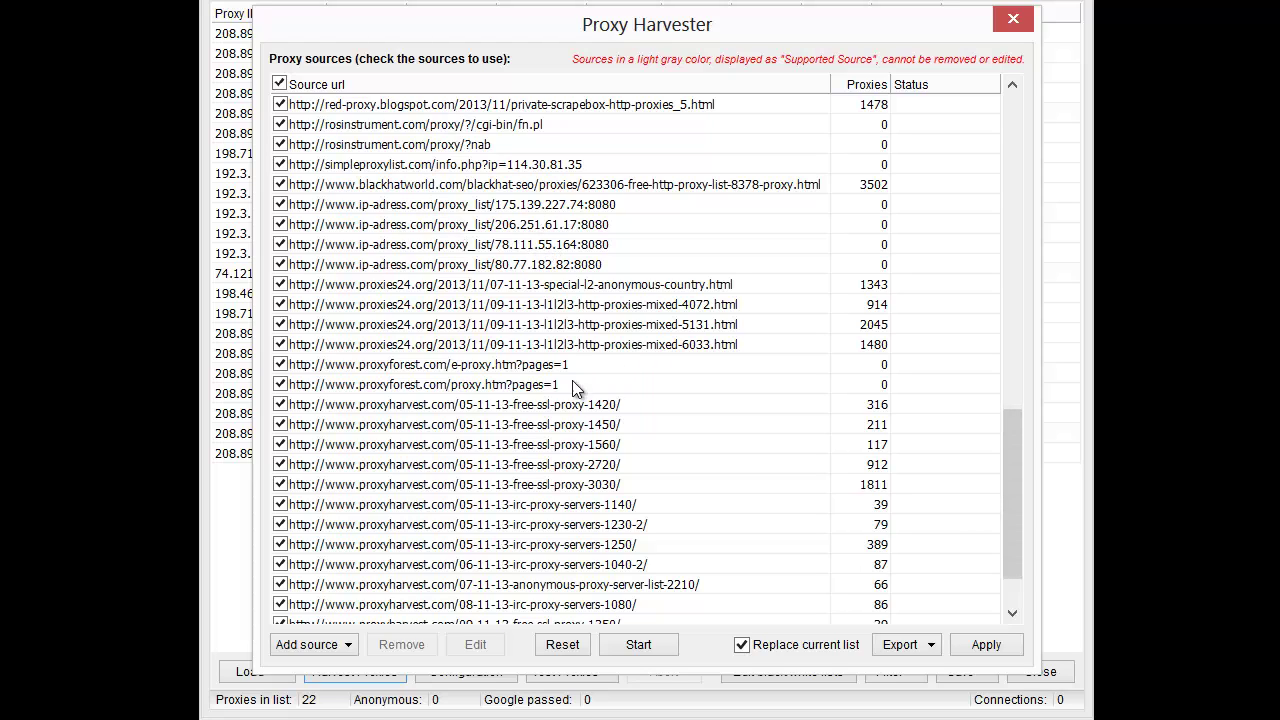
pyautogui.moveTo(1012, 452); pyautogui.dragTo(1008, 560)
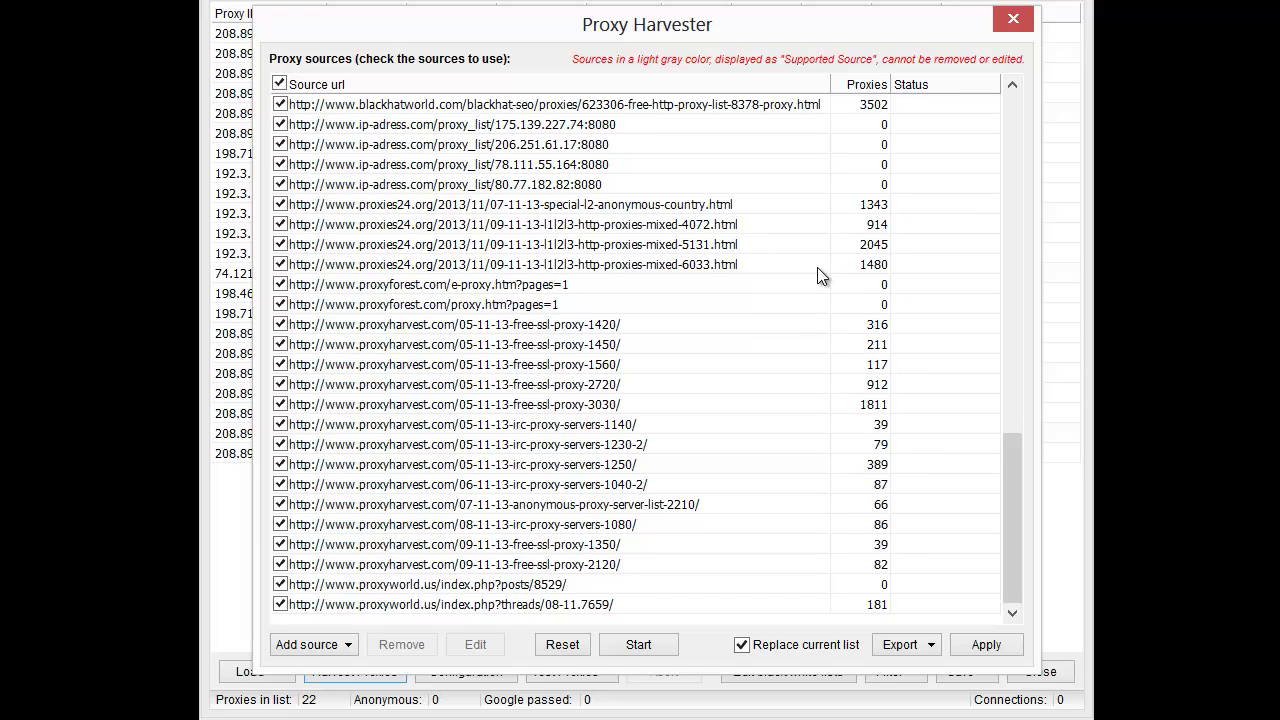
pyautogui.click(884, 405)
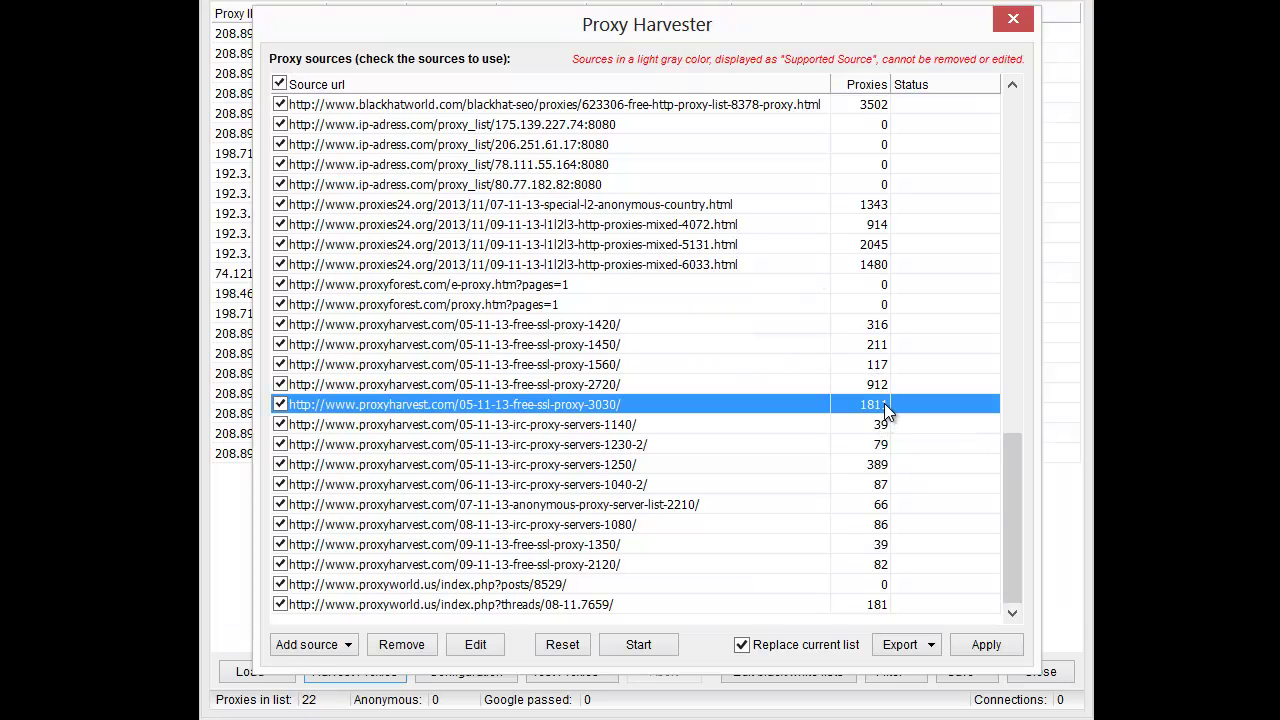
pyautogui.scroll(12, 826, 410)
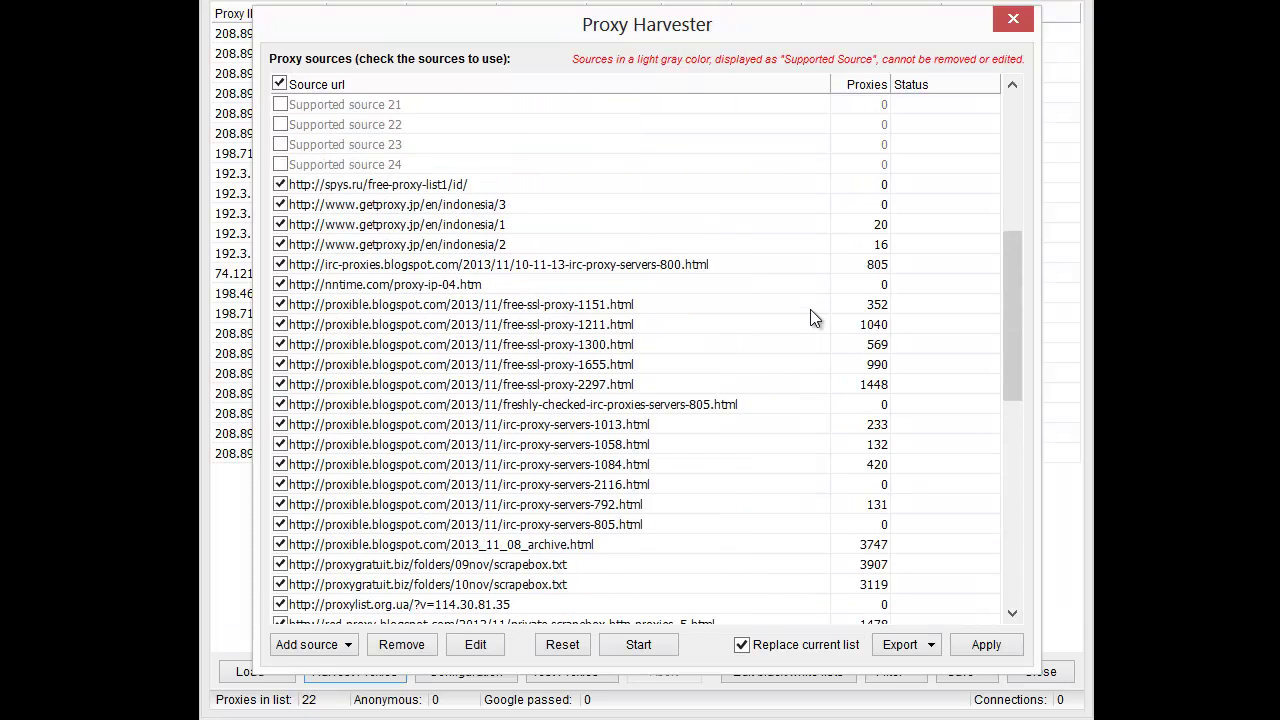
pyautogui.scroll(-10, 811, 320)
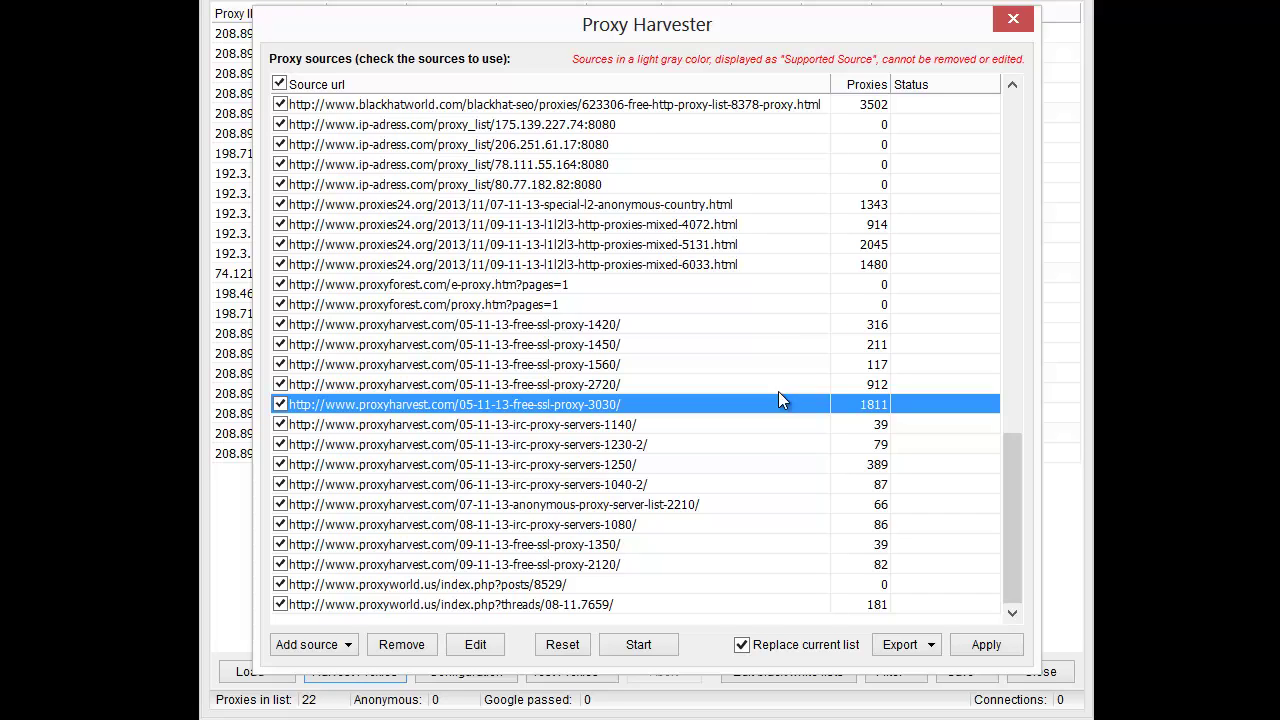
# Remove the block of sources from the ip-adress.com 175.139.227.74:8080 entry through the proxyworld.us 08-11.7659 thread.
pyautogui.click(672, 604)
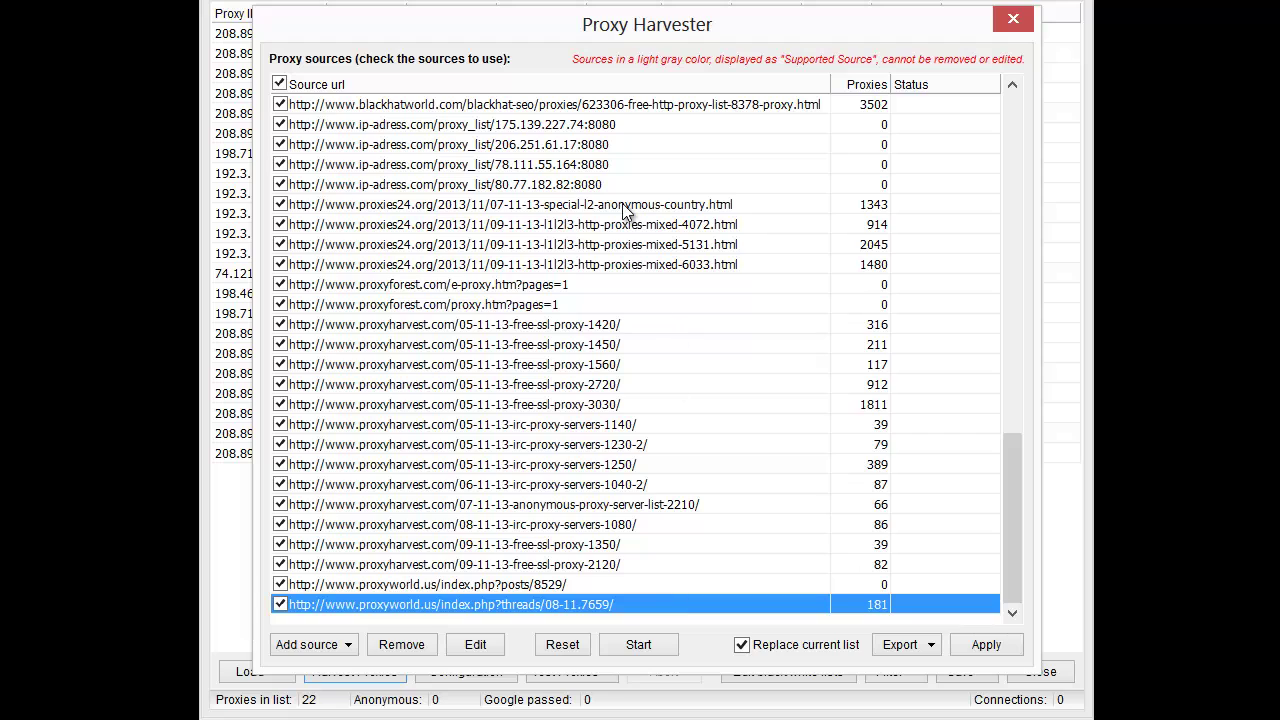
pyautogui.keyDown('shift'); pyautogui.click(584, 130); pyautogui.keyUp('shift')
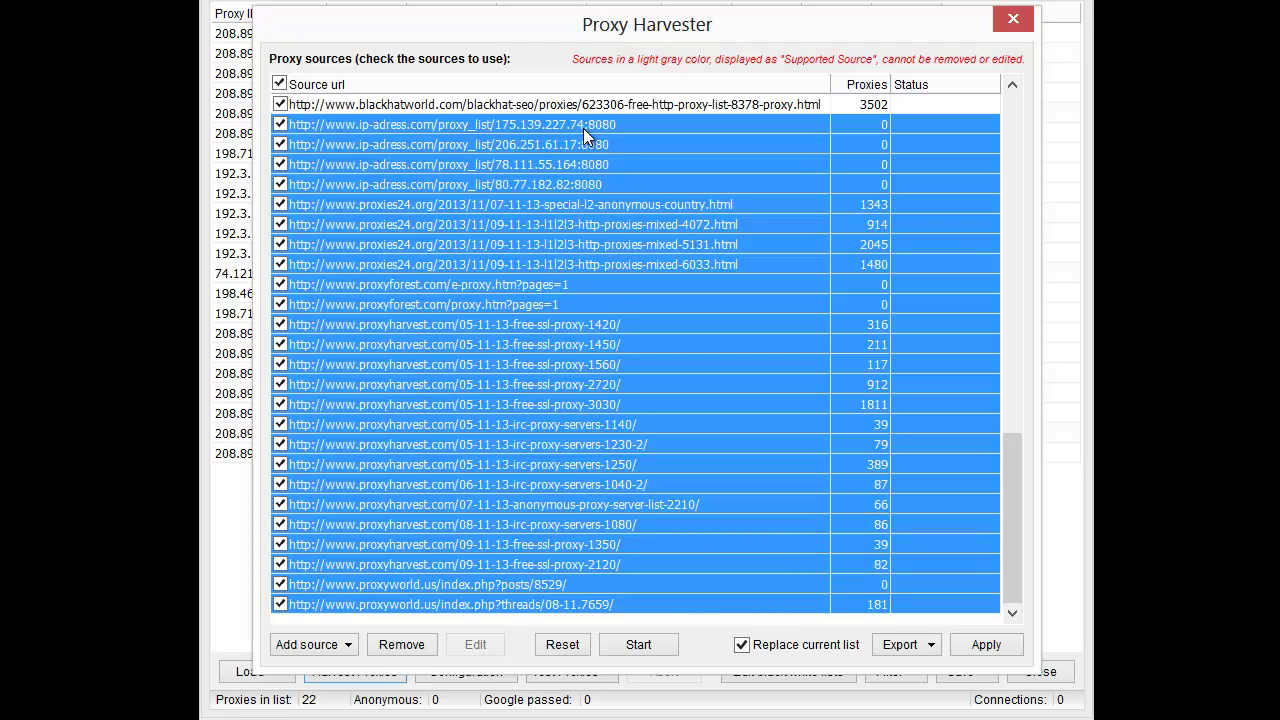
pyautogui.click(401, 644)
pyautogui.click(578, 364)
# Remove the proxible.blogspot.com sources from free-ssl-proxy-1151 through irc-proxy-servers-805.
pyautogui.click(582, 206)
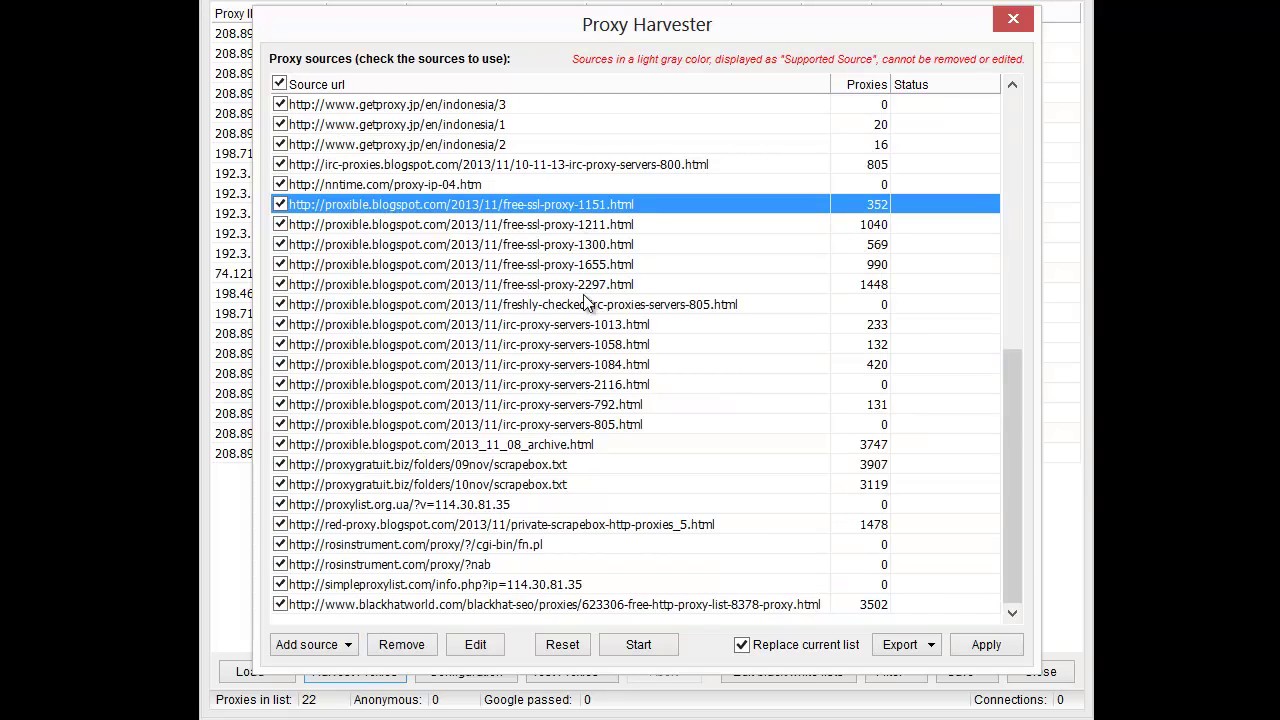
pyautogui.keyDown('shift'); pyautogui.click(606, 424); pyautogui.keyUp('shift')
pyautogui.click(420, 645)
# Check the remaining proxy sources and apply their harvested proxies to the proxy manager.
pyautogui.click(624, 404)
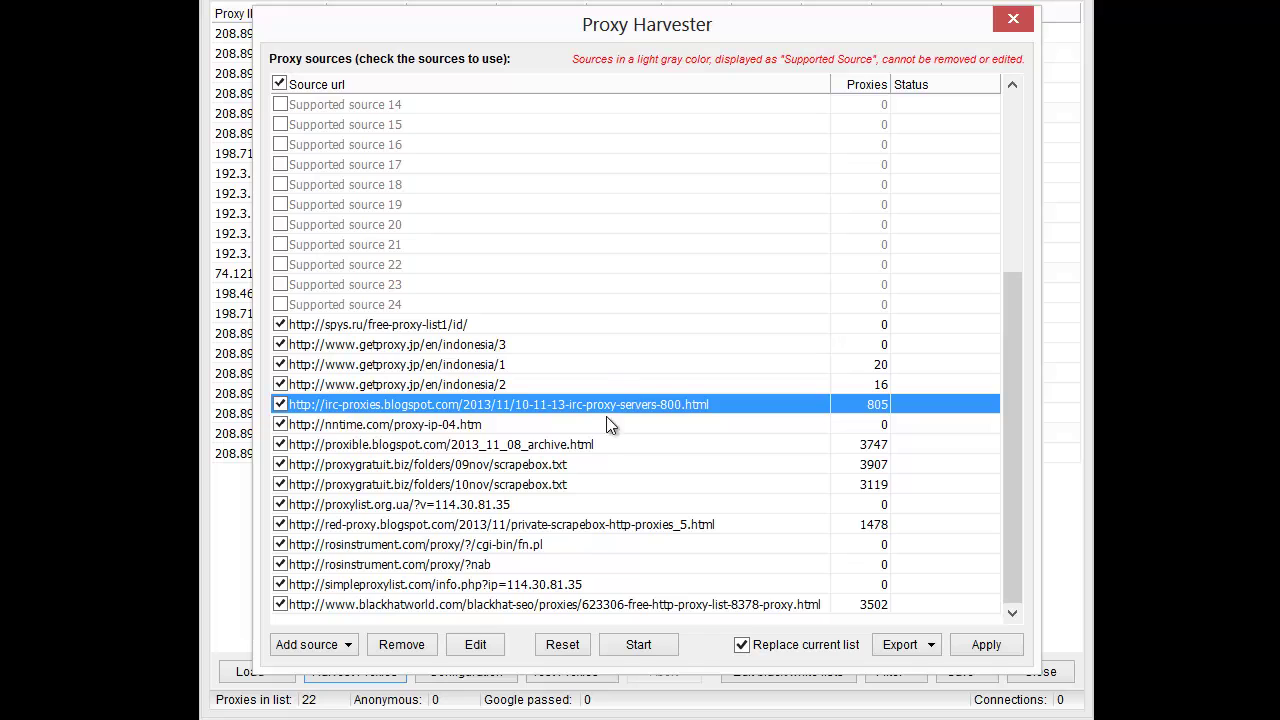
pyautogui.scroll(5, 599, 443)
pyautogui.scroll(-5, 598, 440)
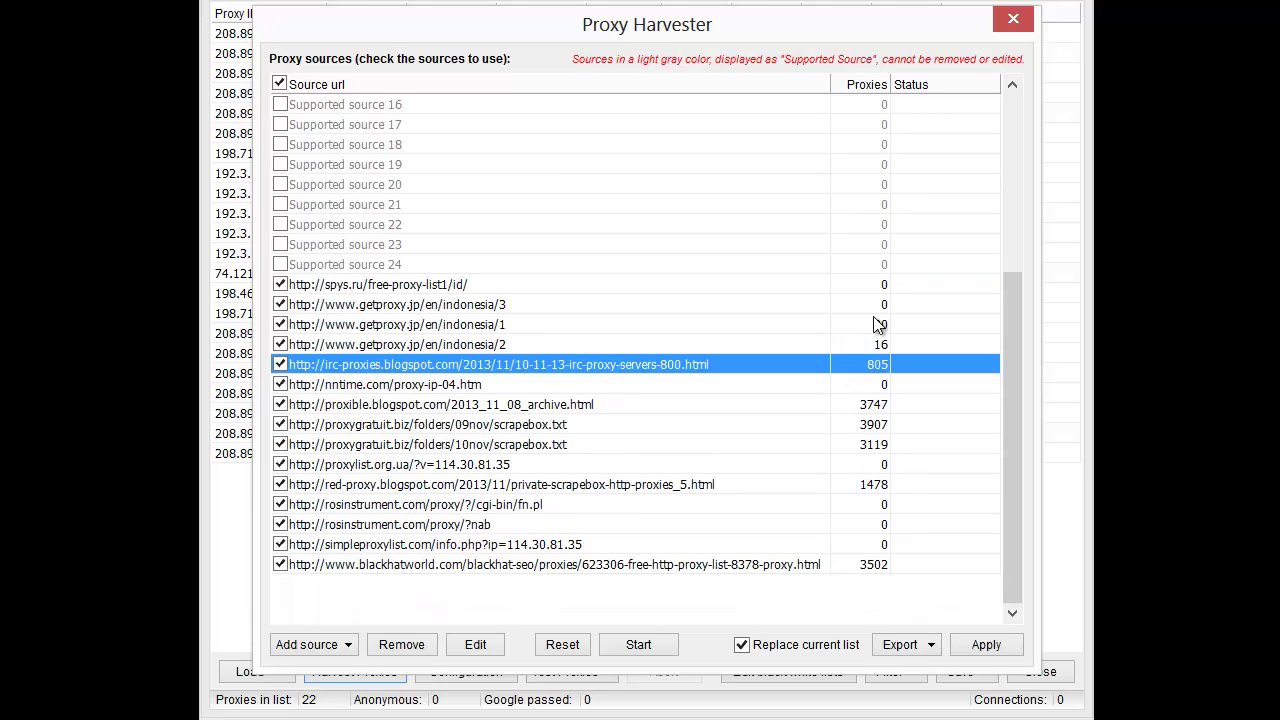
pyautogui.click(986, 645)
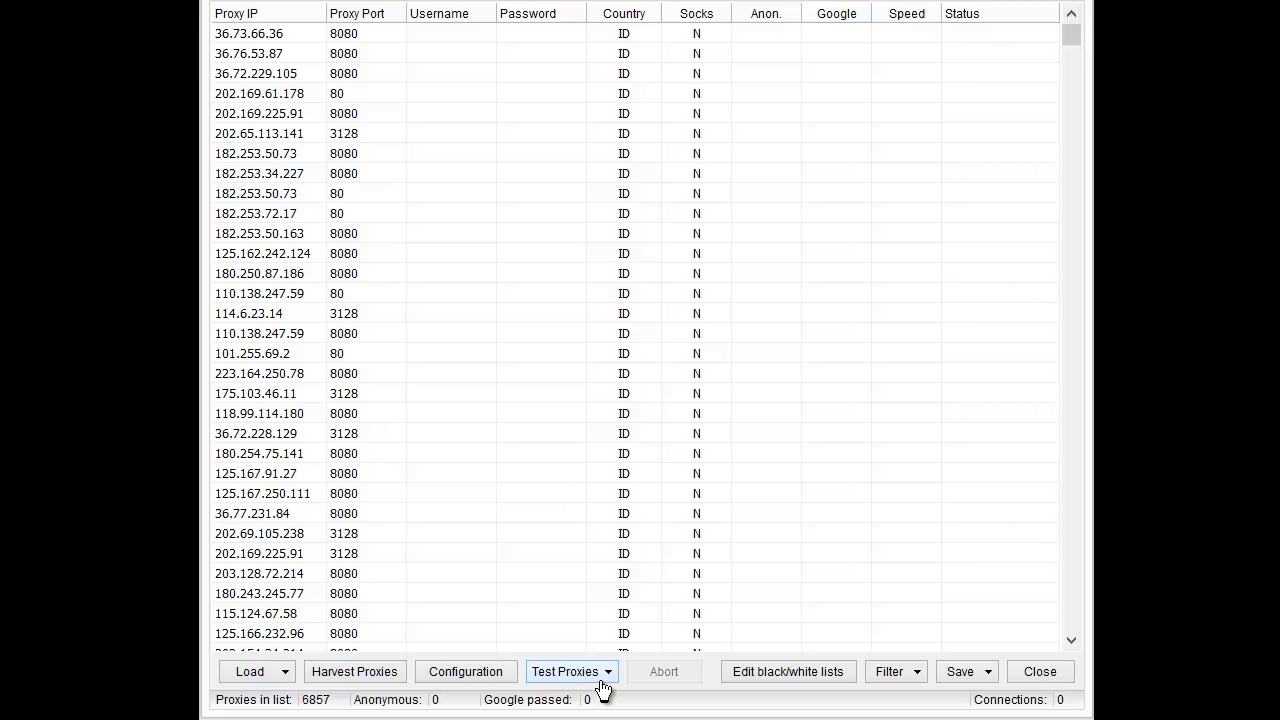
# Look through the harvested proxies' ports and check the port blacklist and whitelist.
pyautogui.scroll(-15, 365, 200)
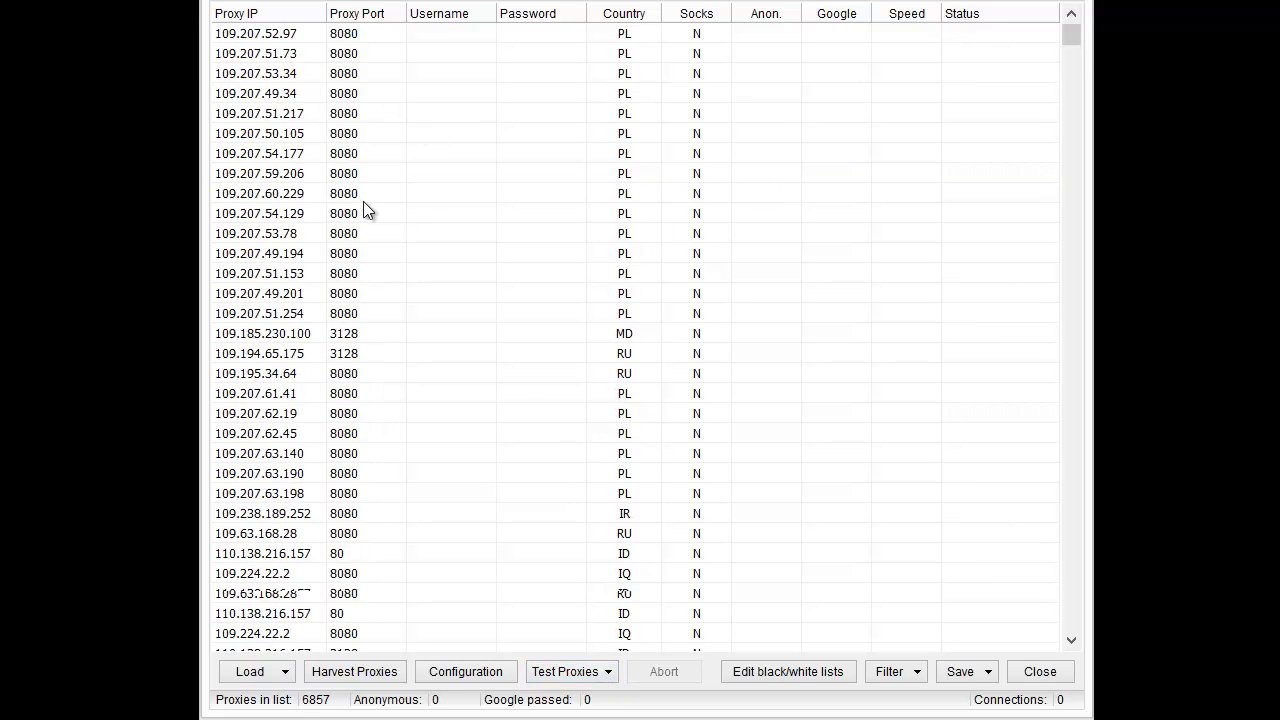
pyautogui.scroll(-20, 363, 210)
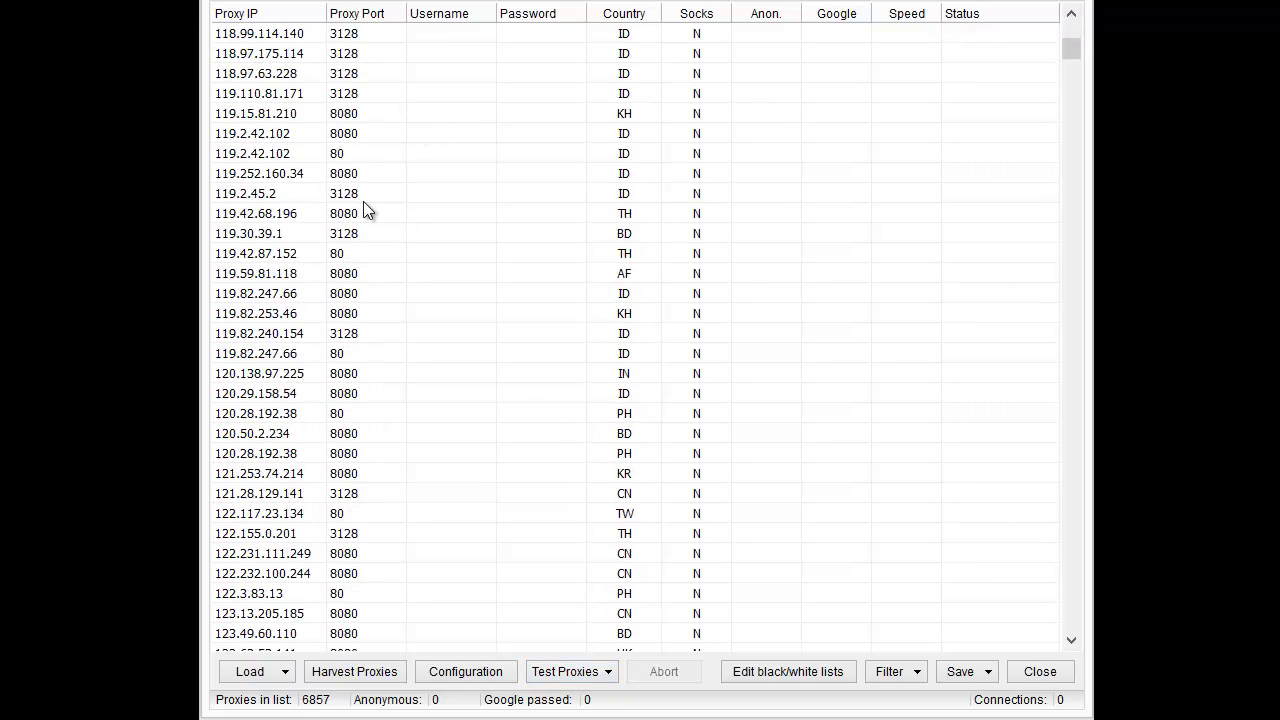
pyautogui.scroll(-5, 380, 220)
pyautogui.scroll(1, 395, 236)
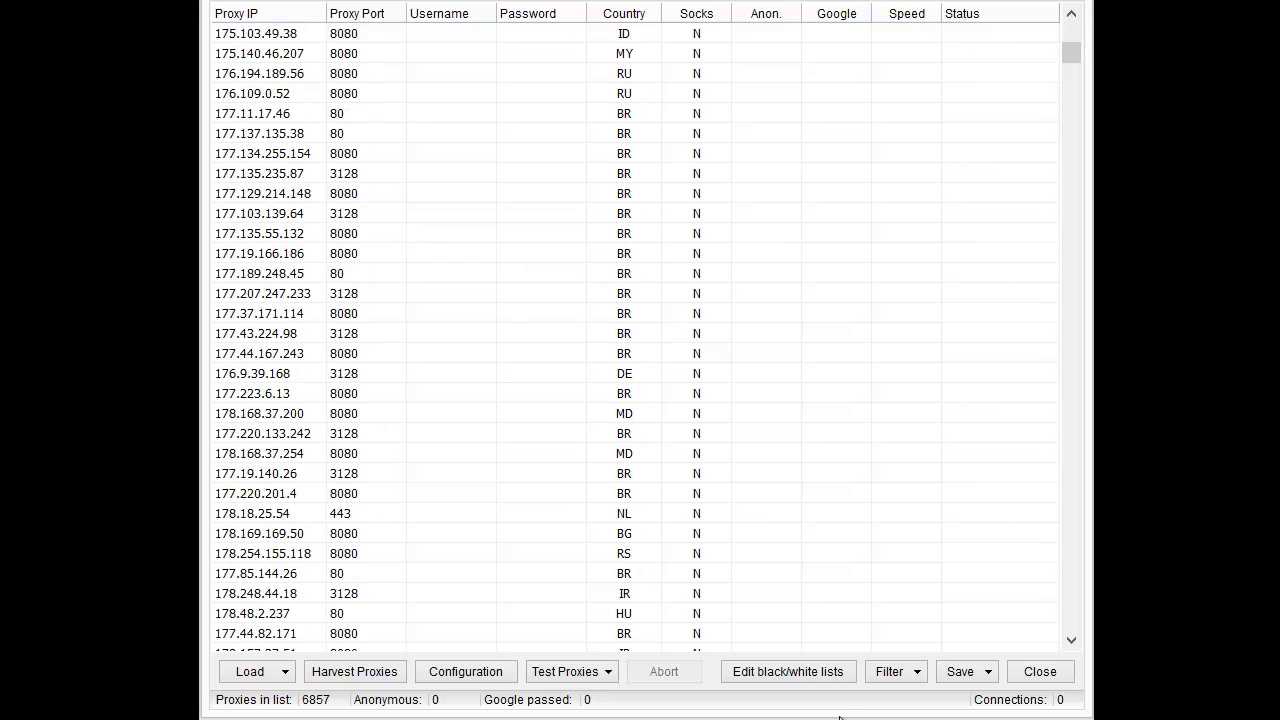
pyautogui.click(797, 674)
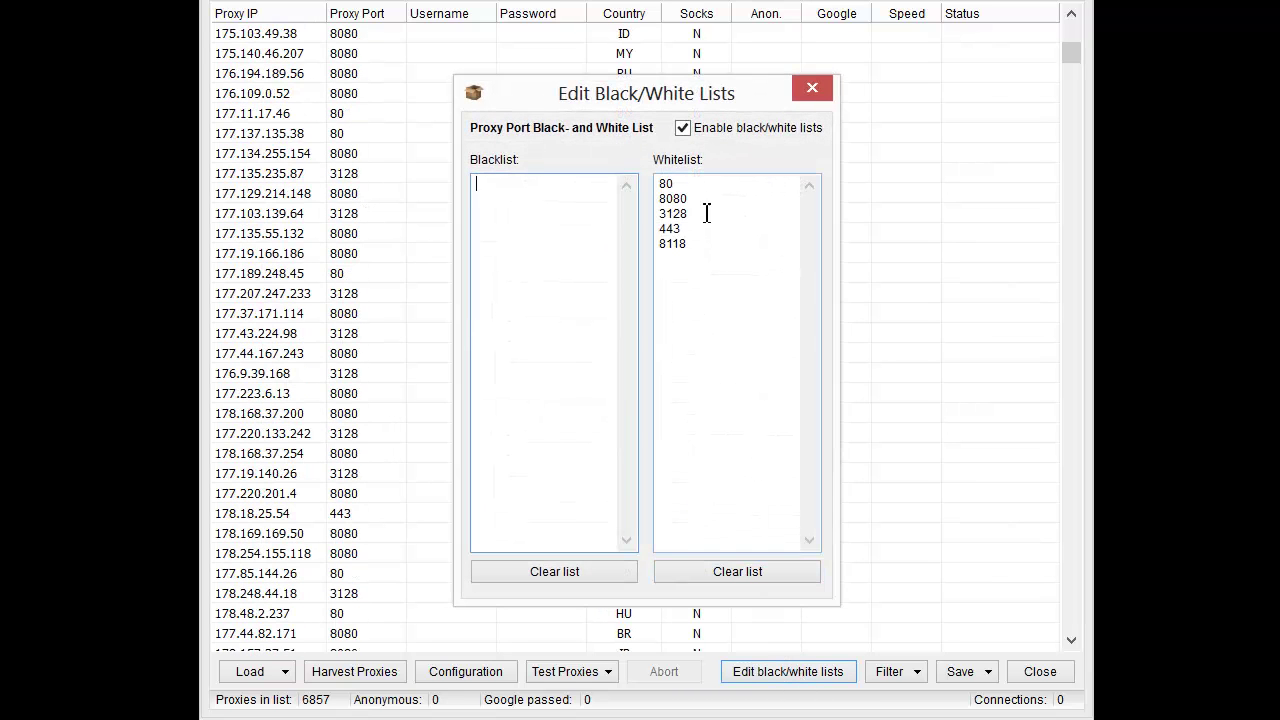
pyautogui.click(810, 92)
# Examine the countries of the listed proxies and view the options for keeping or removing proxies by country or port.
pyautogui.click(454, 379)
pyautogui.scroll(-20, 454, 385)
pyautogui.scroll(-20, 454, 388)
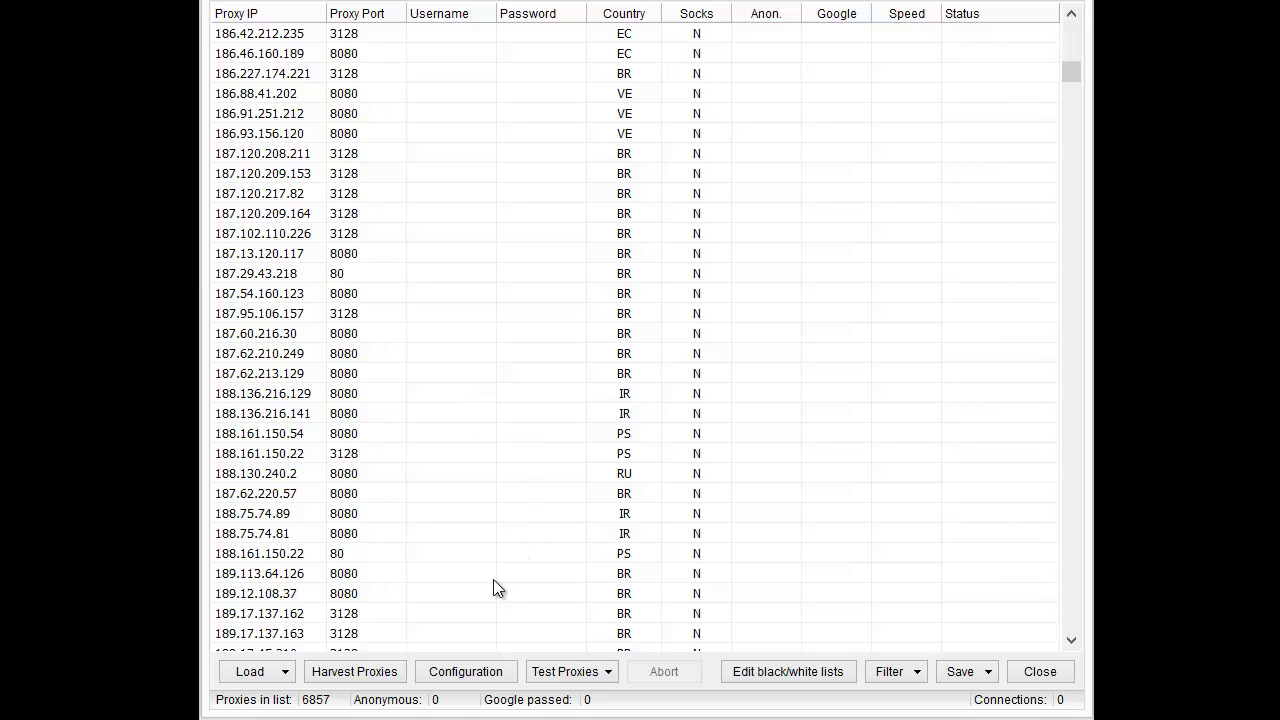
pyautogui.click(637, 458)
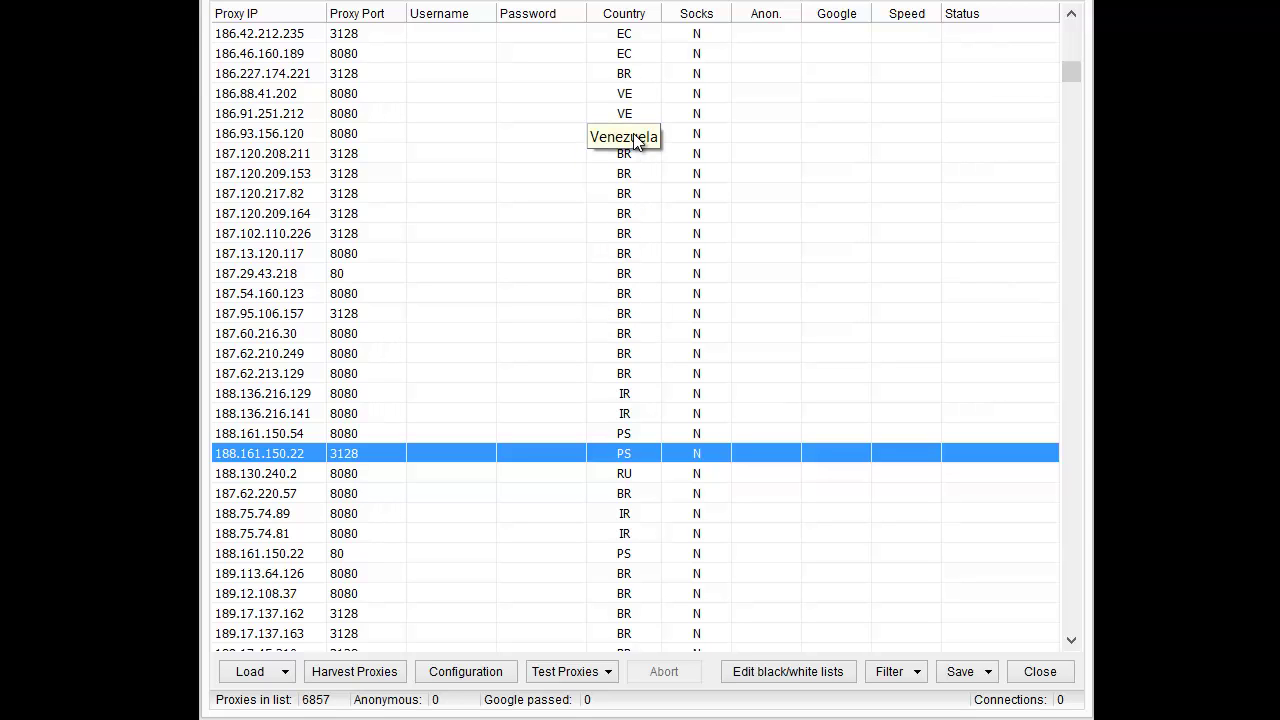
pyautogui.rightClick(599, 151)
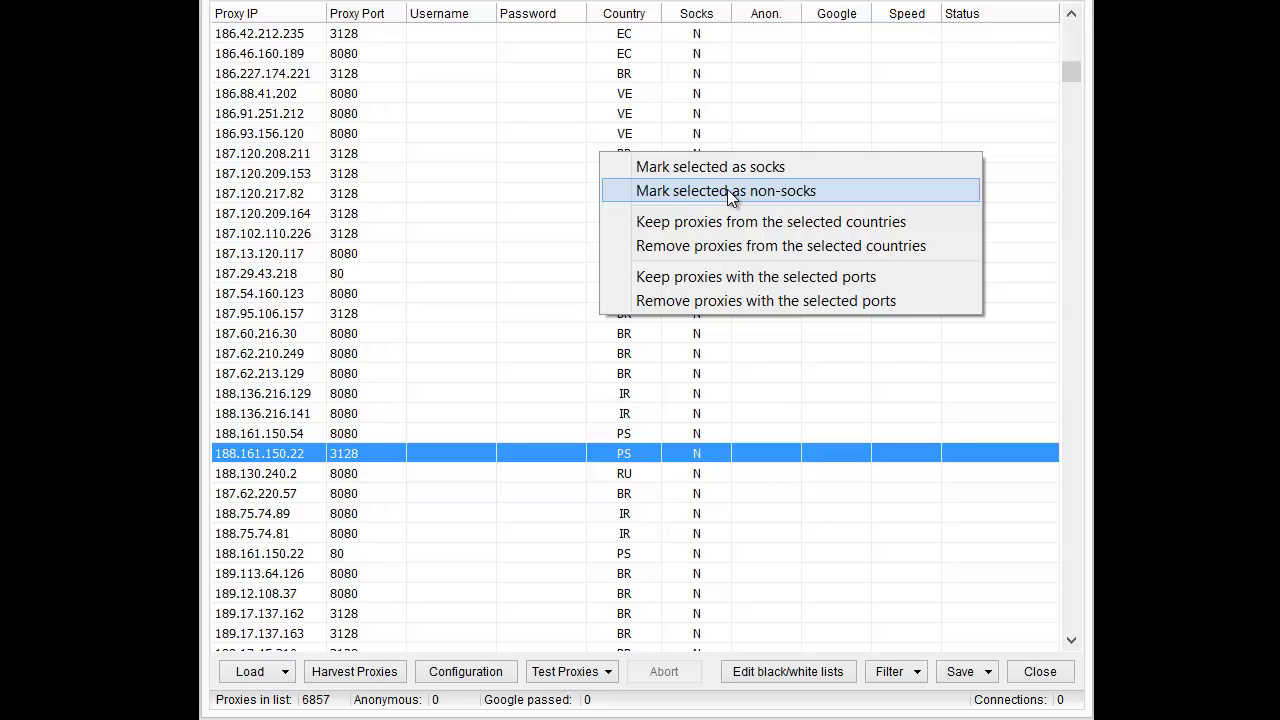
pyautogui.click(592, 213)
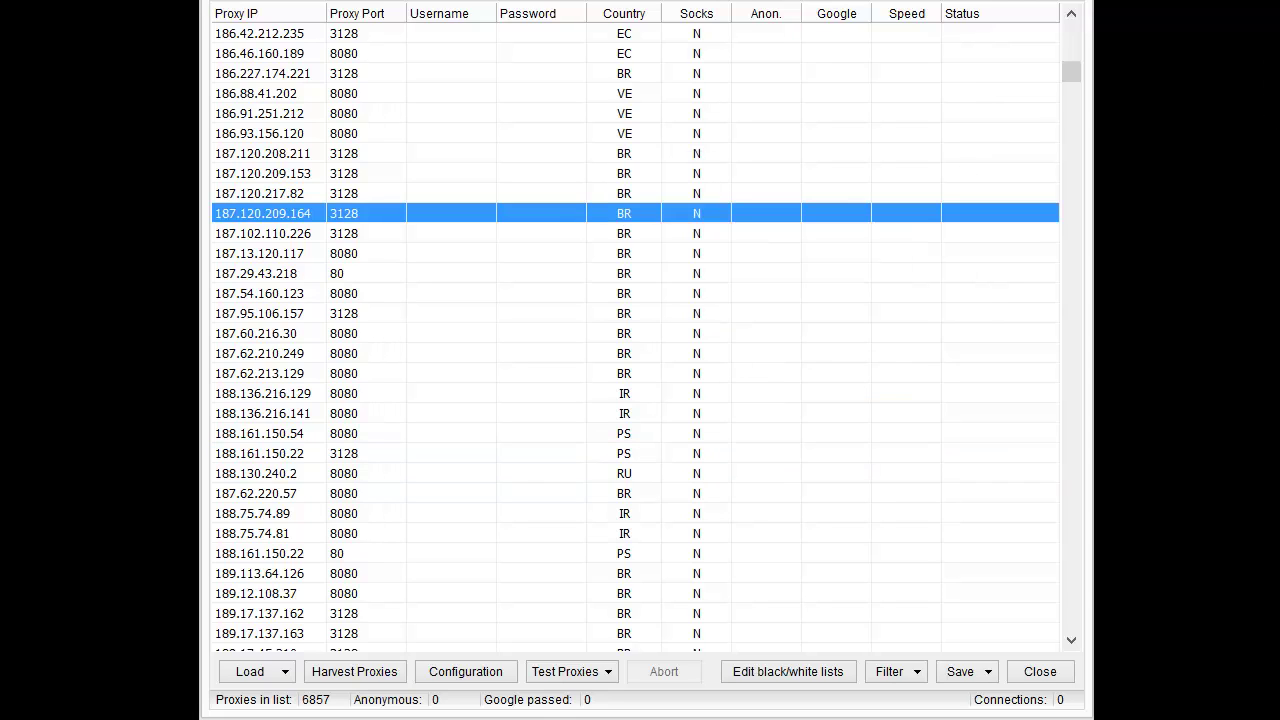